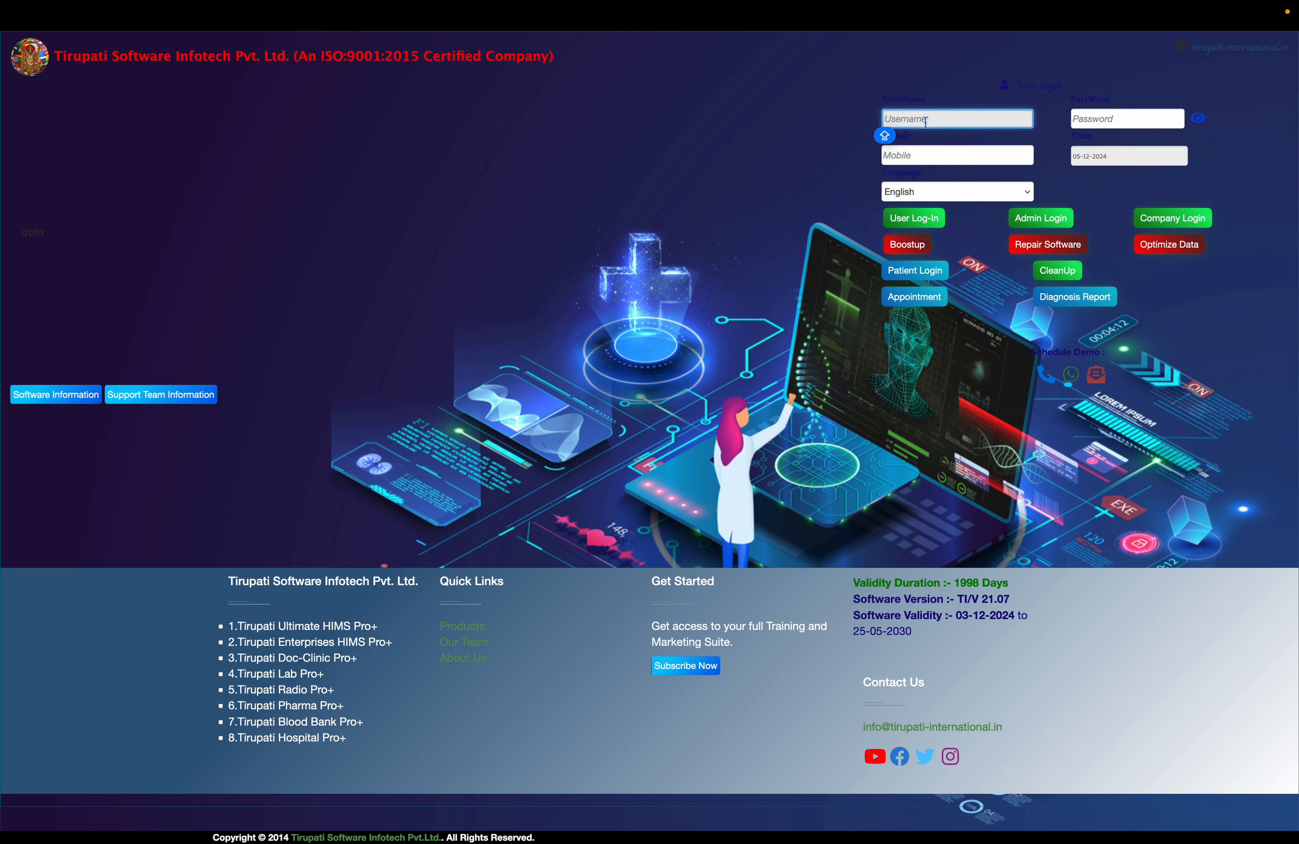
- Log in to Tirupati HIMS with the user's username and password
{"action": "type", "text": "YOGESH"}
{"action": "key", "text": "Tab"}
{"action": "type", "text": "*****"}
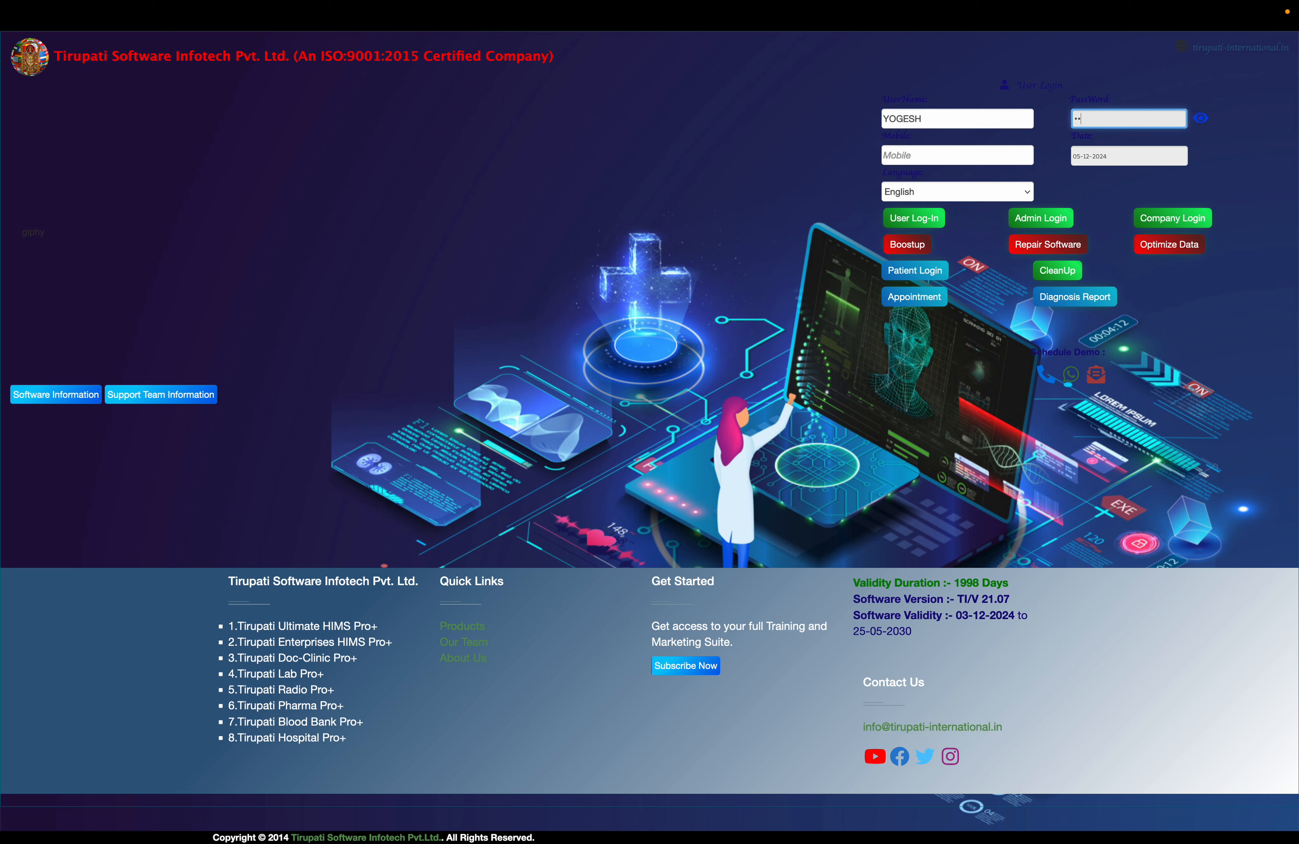
{"action": "key", "text": "Return"}
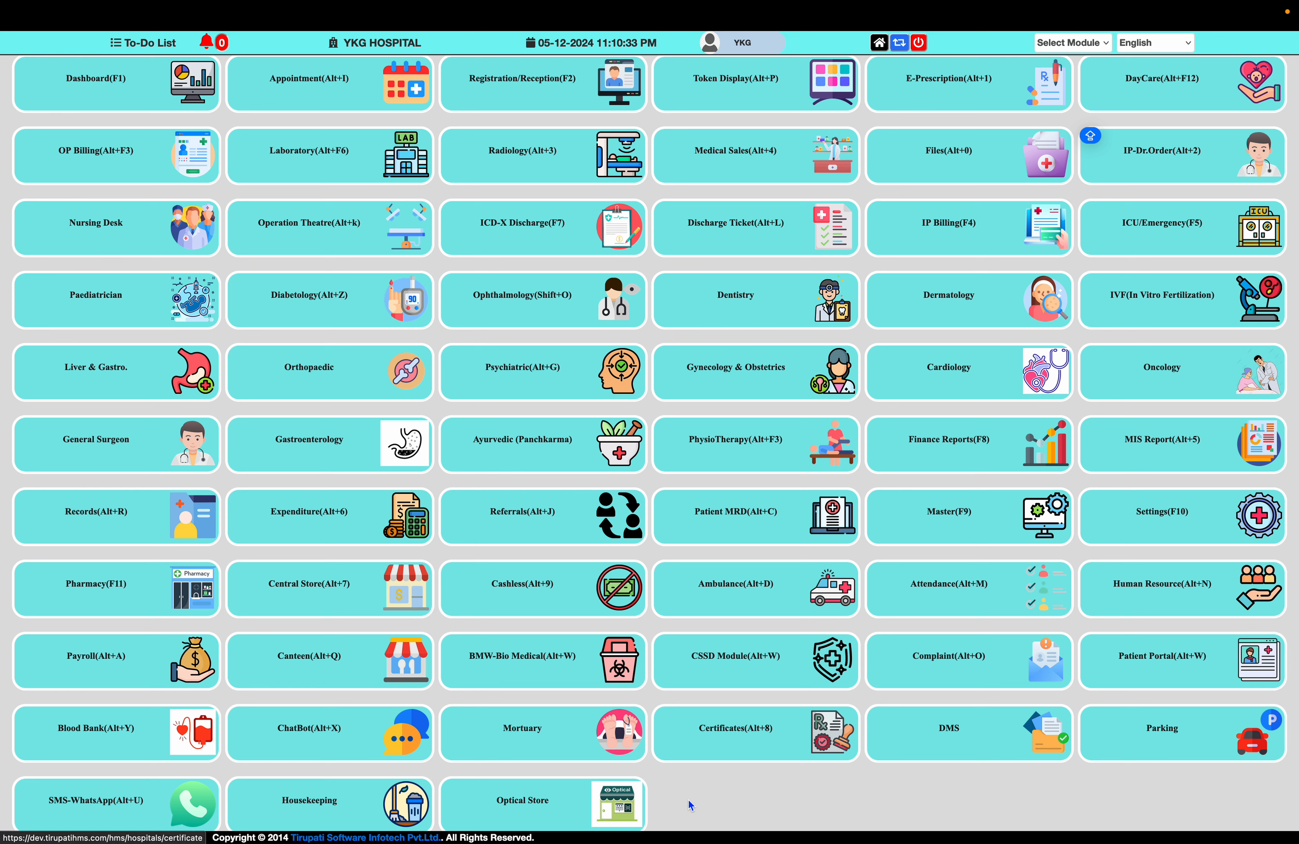
- Open Expenditure and search expenses dated 01-12-2024 to 05-12-2024
{"action": "left_click", "coordinate": [316, 527]}
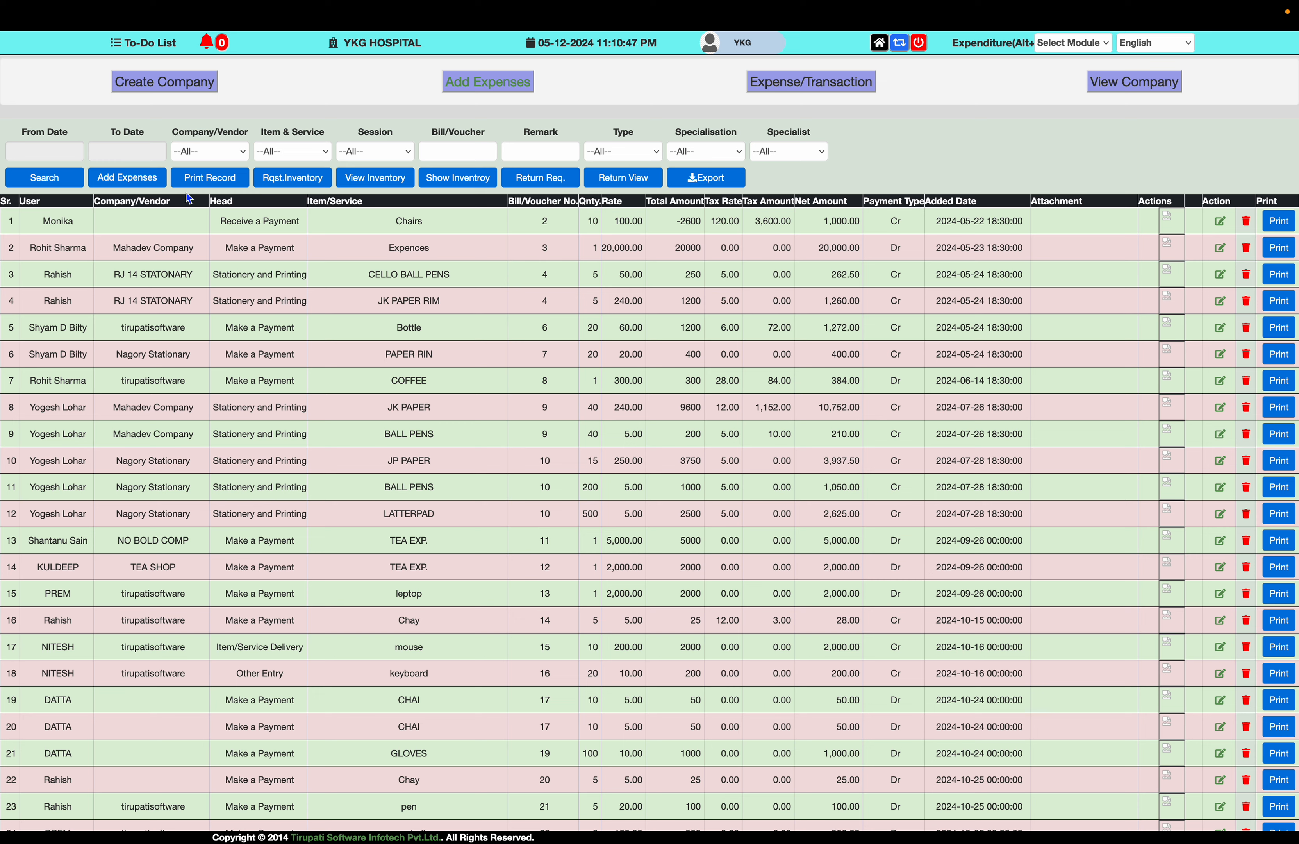
{"action": "left_click", "coordinate": [34, 151]}
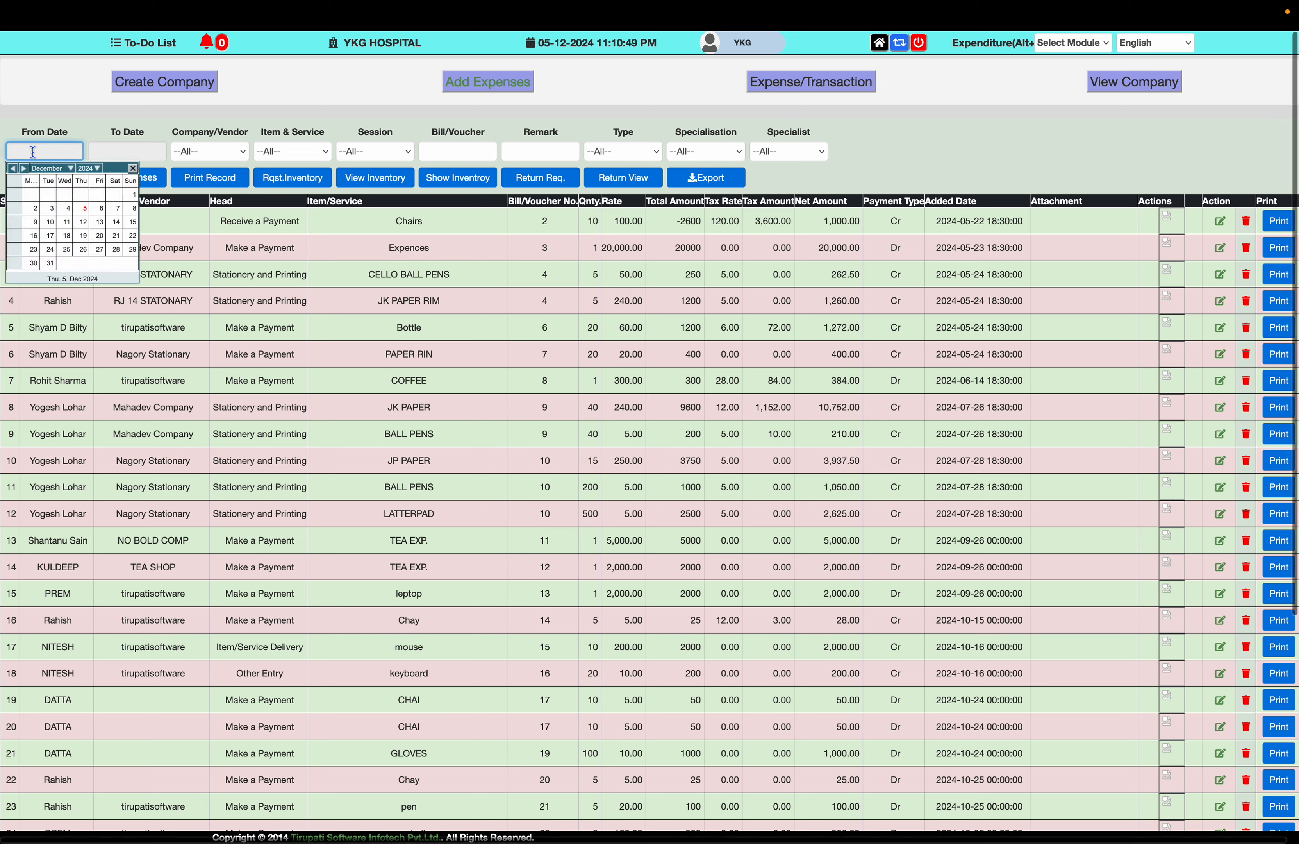
{"action": "left_click", "coordinate": [134, 198]}
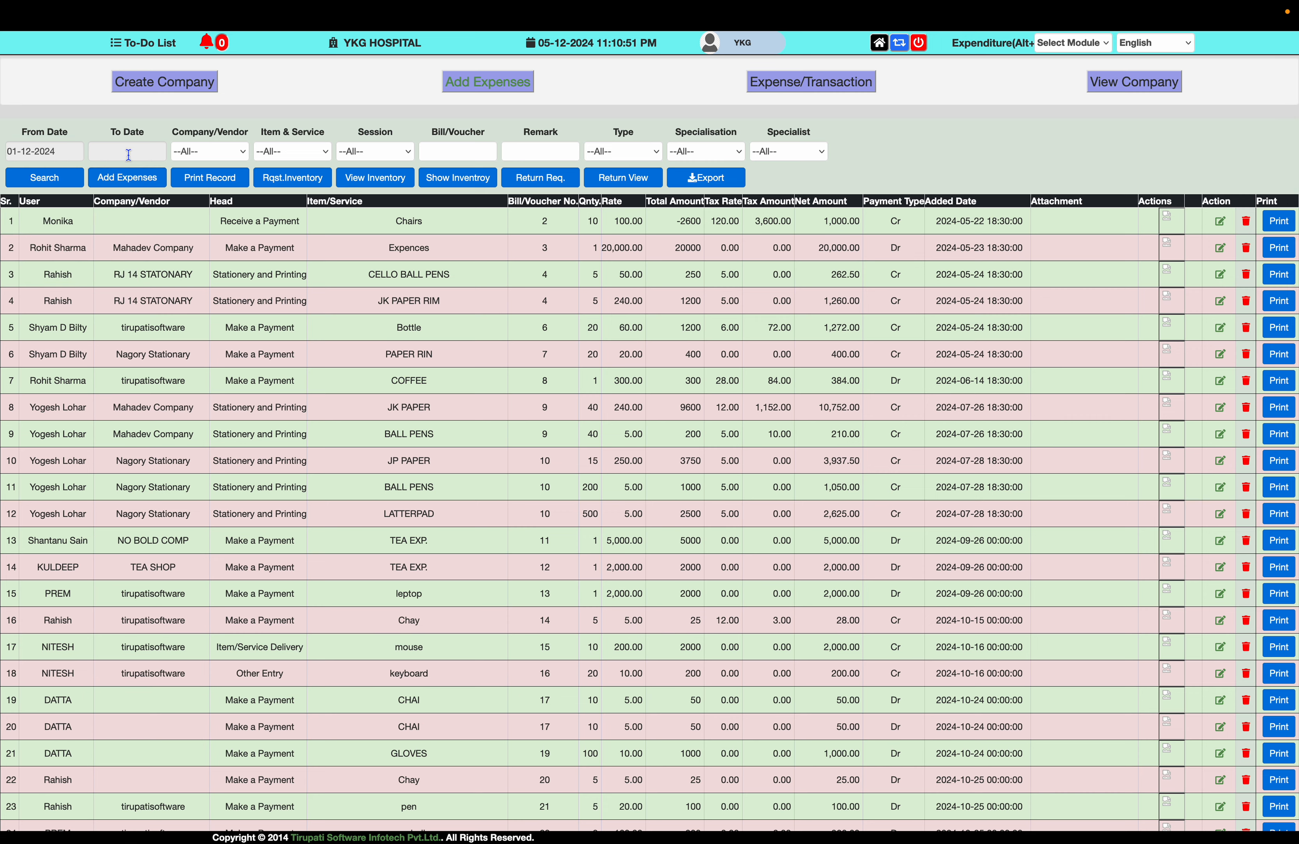
{"action": "left_click", "coordinate": [128, 151]}
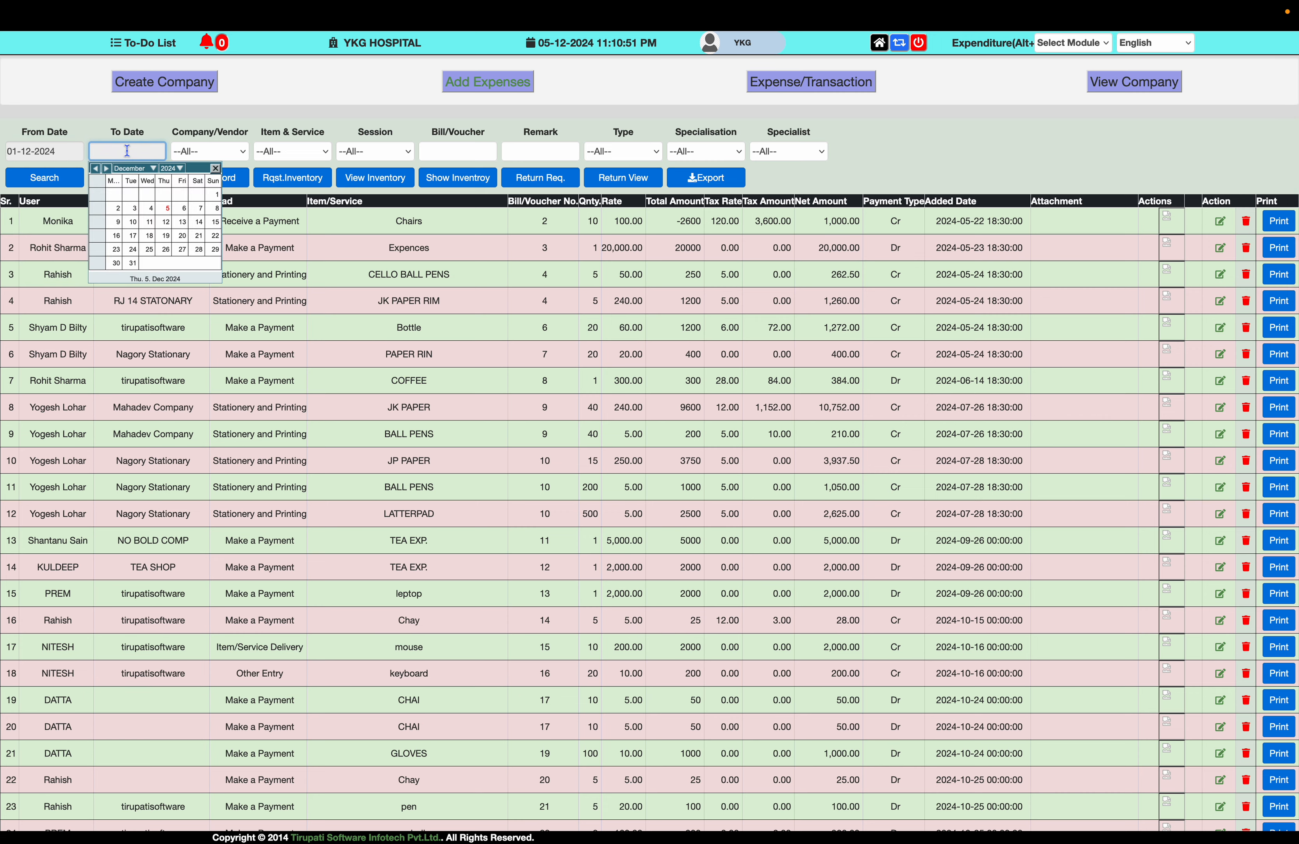
{"action": "left_click", "coordinate": [168, 209]}
{"action": "left_click", "coordinate": [62, 184]}
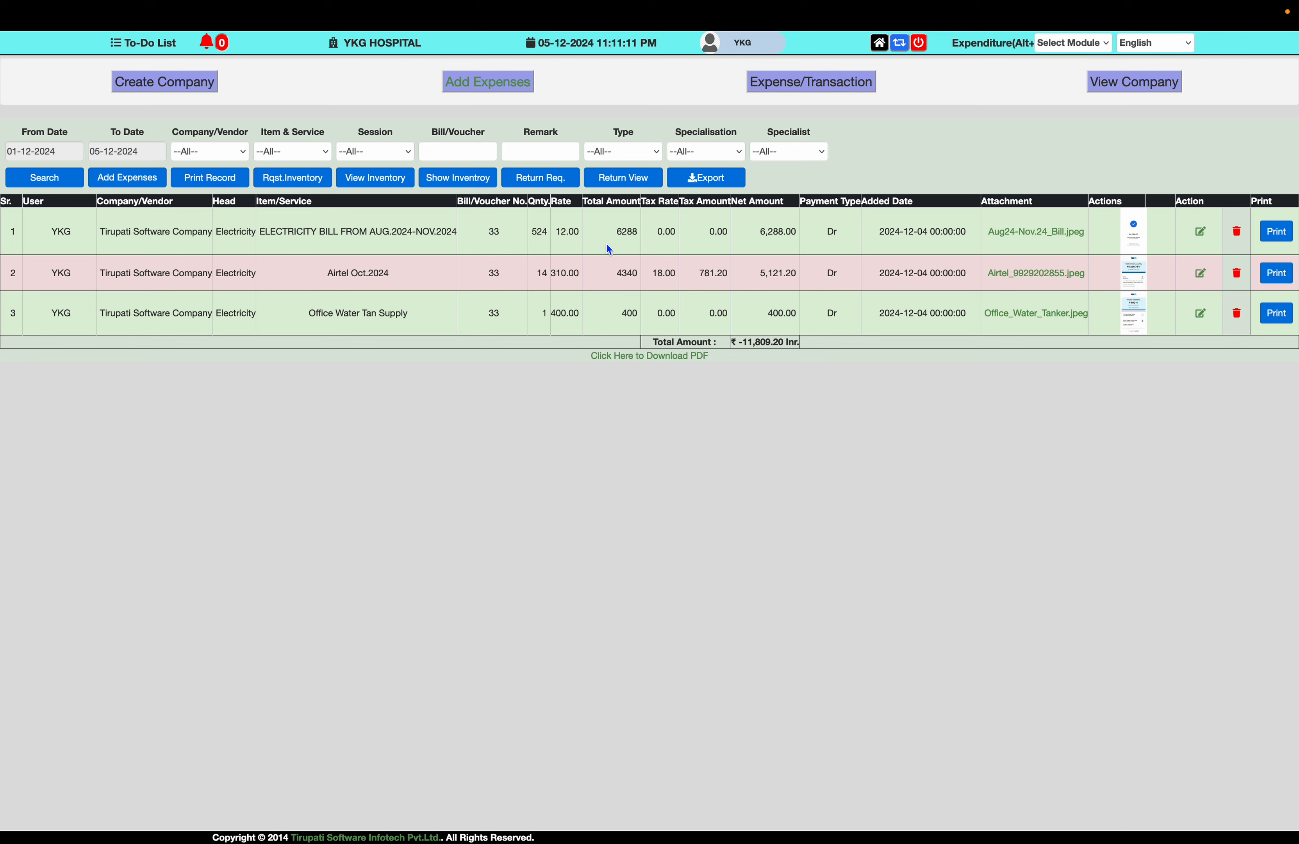
{"action": "left_click", "coordinate": [1137, 237]}
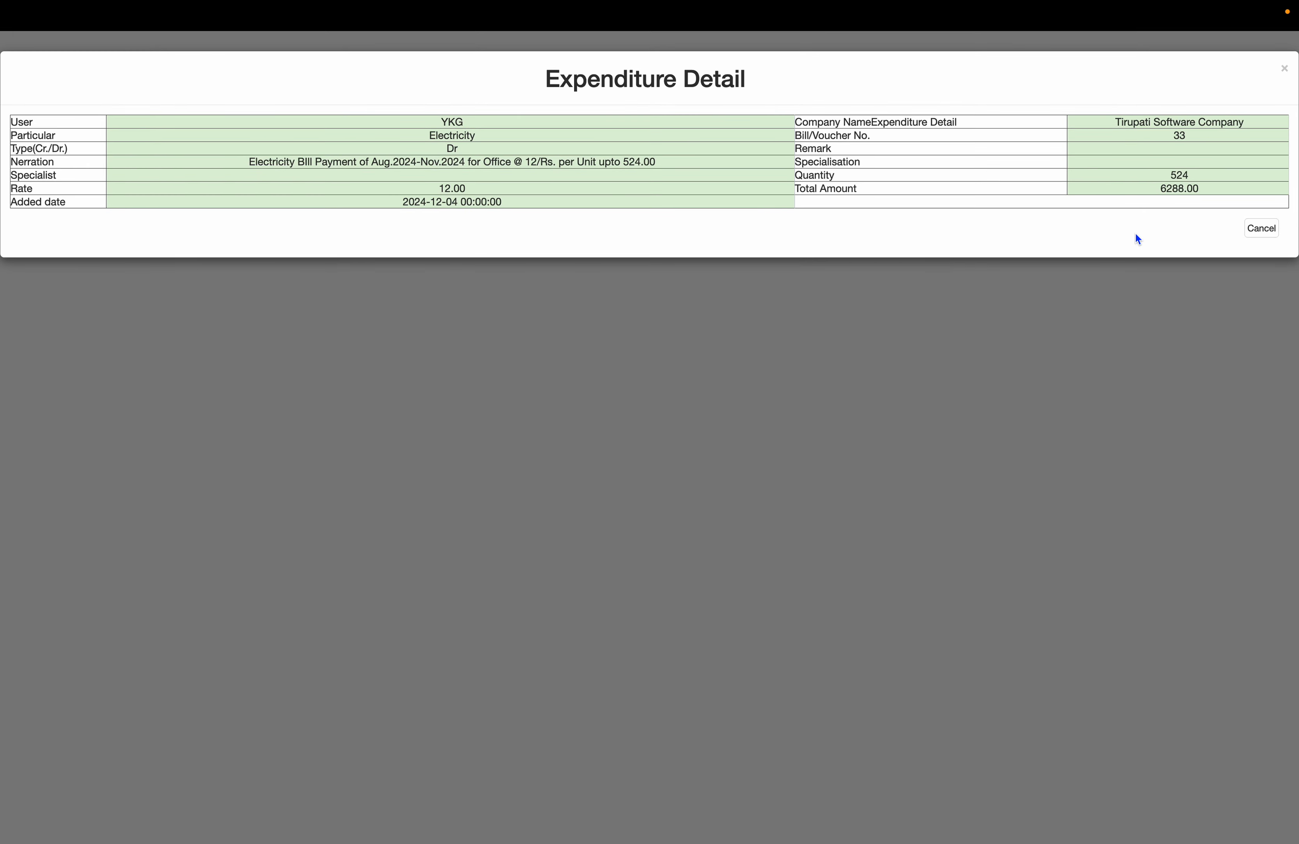
{"action": "left_click", "coordinate": [1262, 229]}
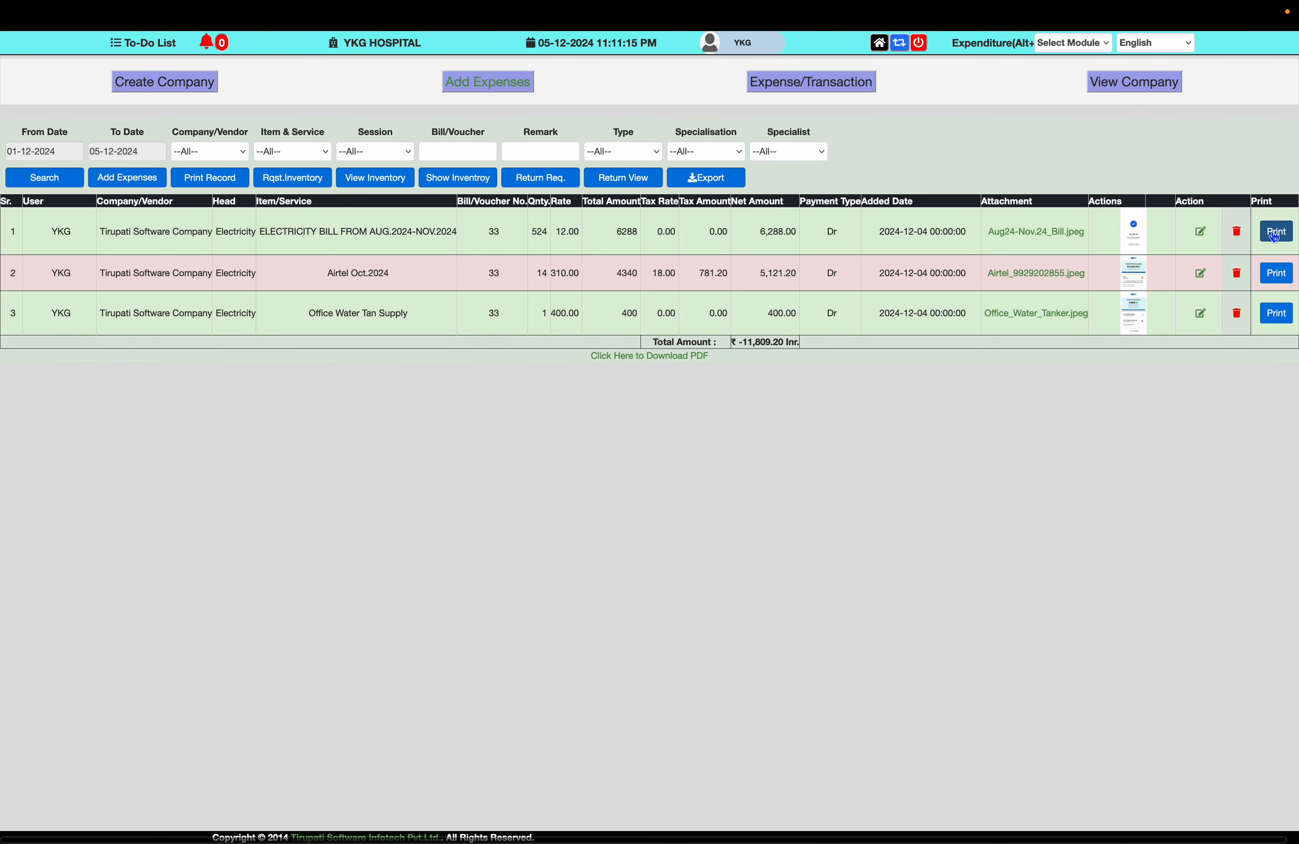
{"action": "left_click", "coordinate": [1274, 232]}
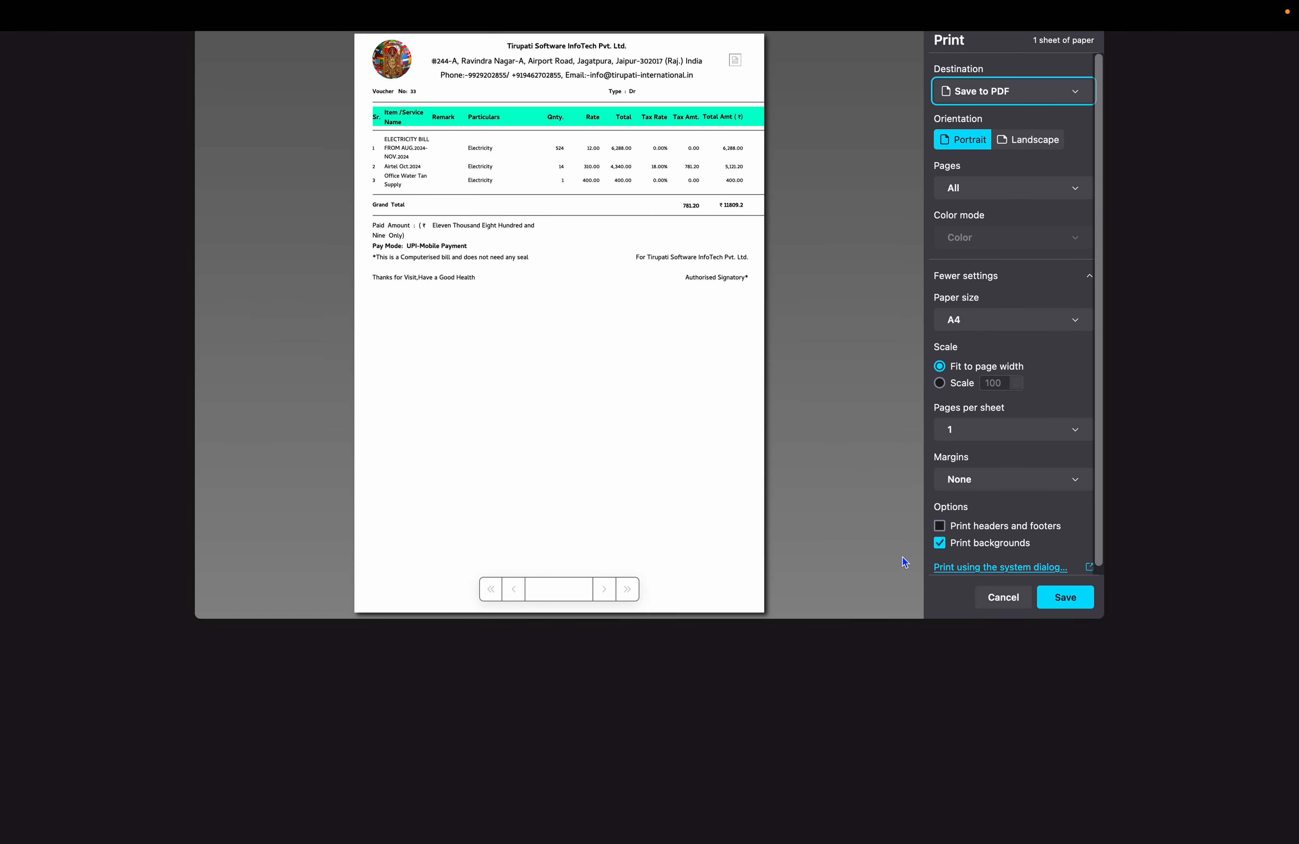
{"action": "left_click", "coordinate": [1001, 599]}
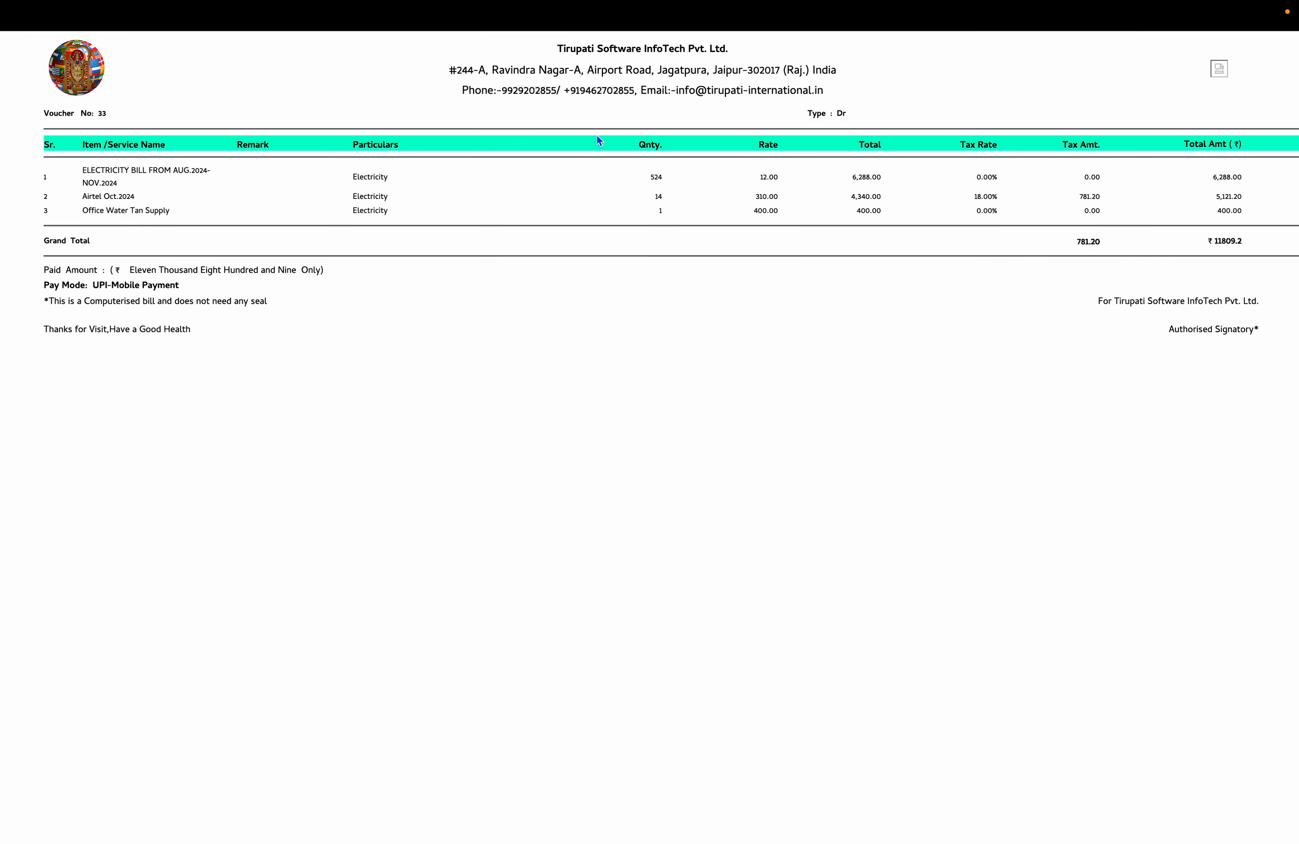
{"action": "left_click", "coordinate": [314, 49]}
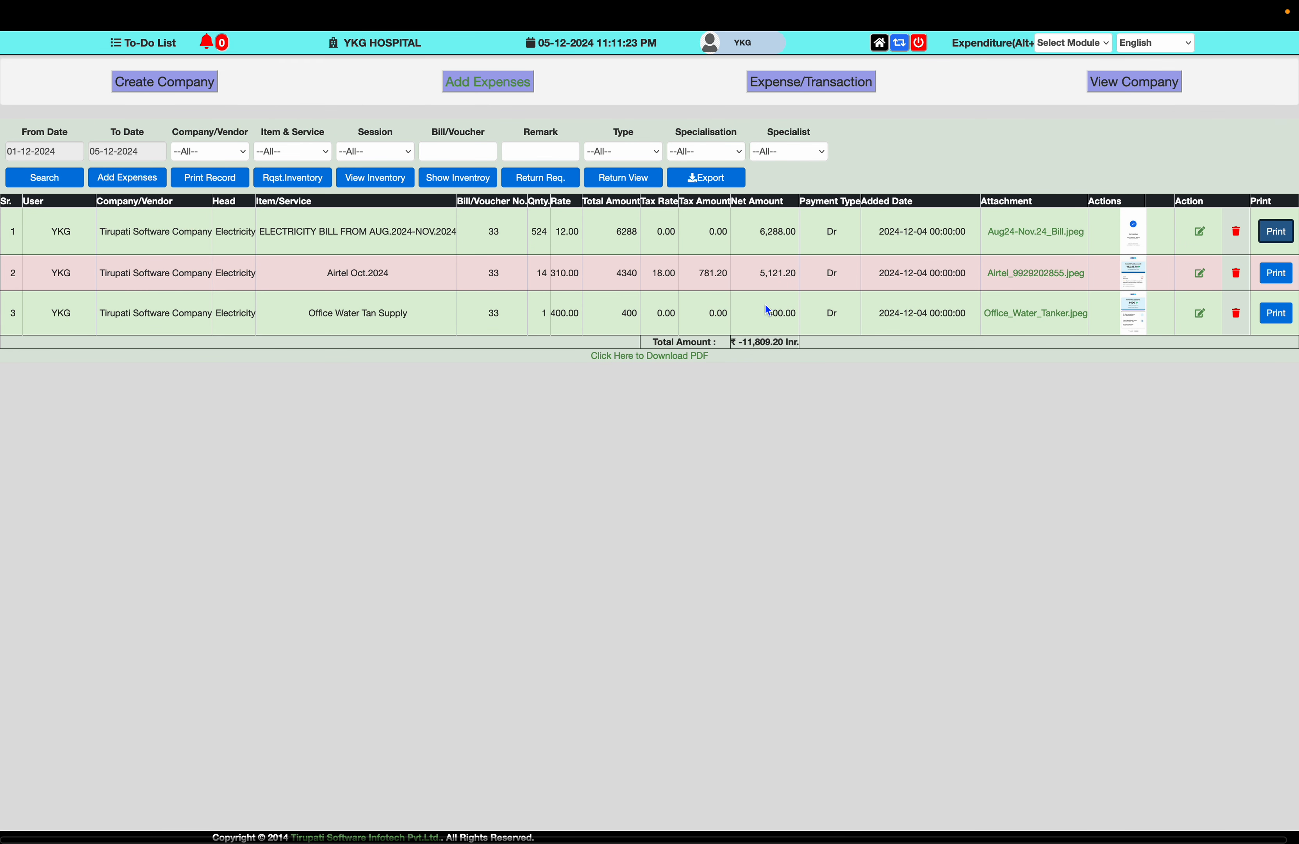
- Start a new company with ID SD001 and name SHARMA DISTRIBUTOR
{"action": "left_click", "coordinate": [169, 89]}
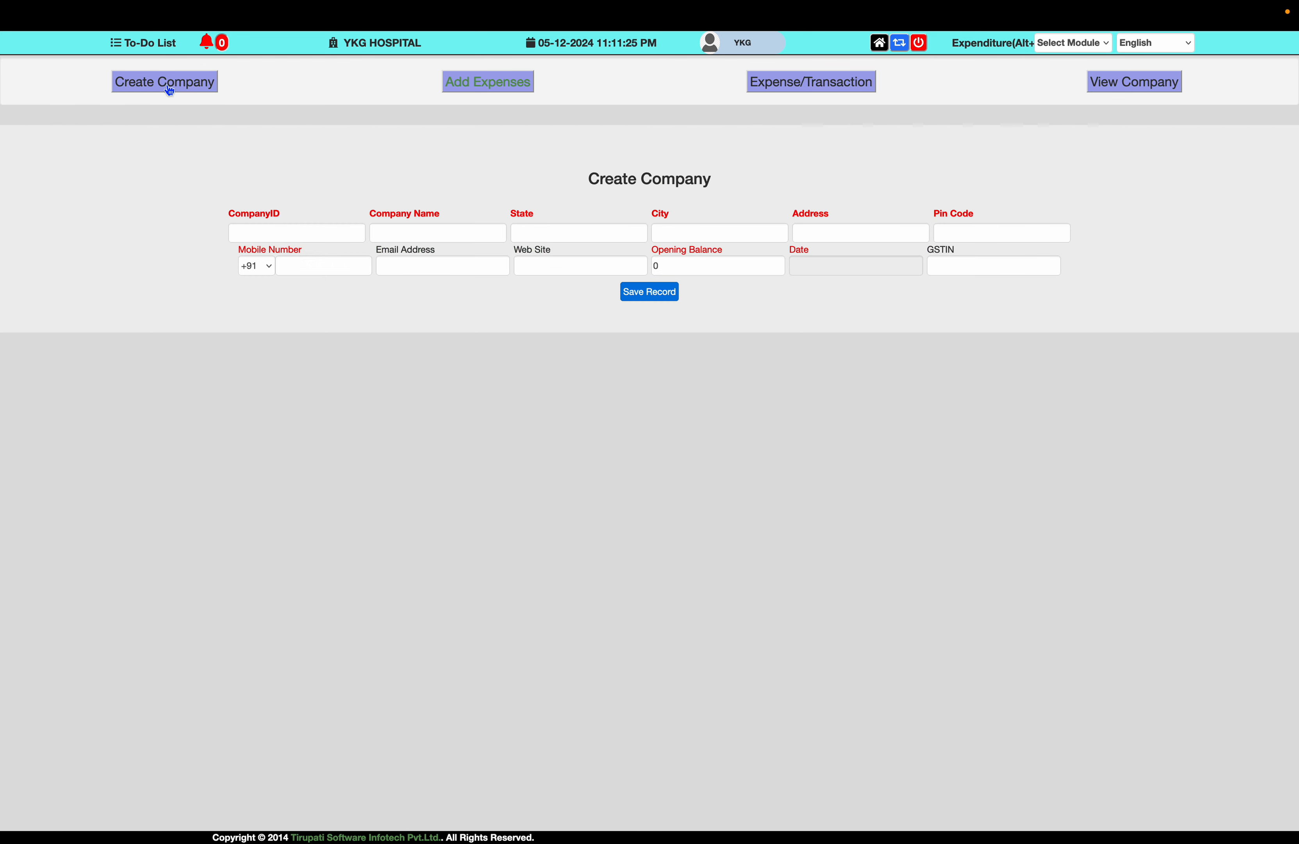
{"action": "left_click", "coordinate": [263, 227]}
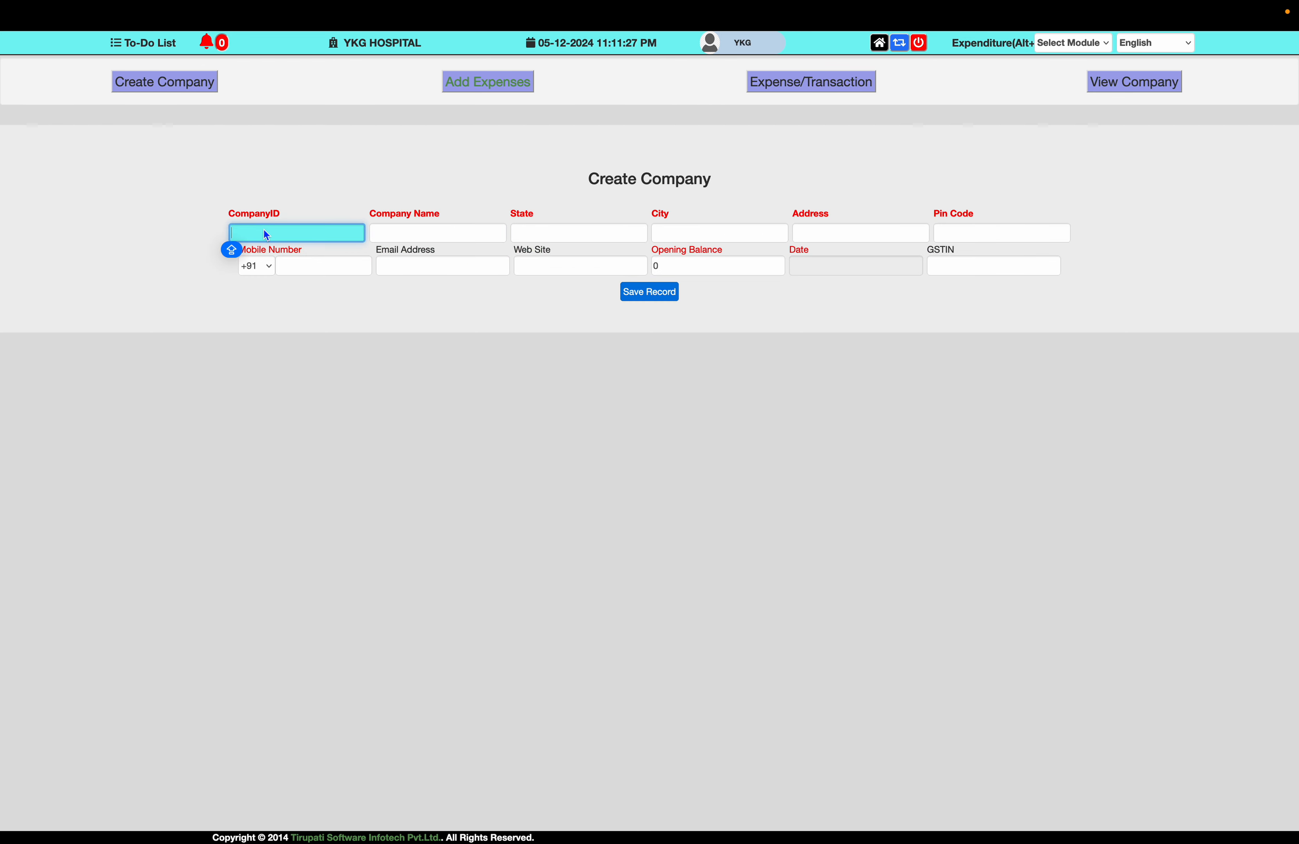
{"action": "type", "text": "SHARMA DISTRIBUTOR"}
{"action": "key", "text": "Tab"}
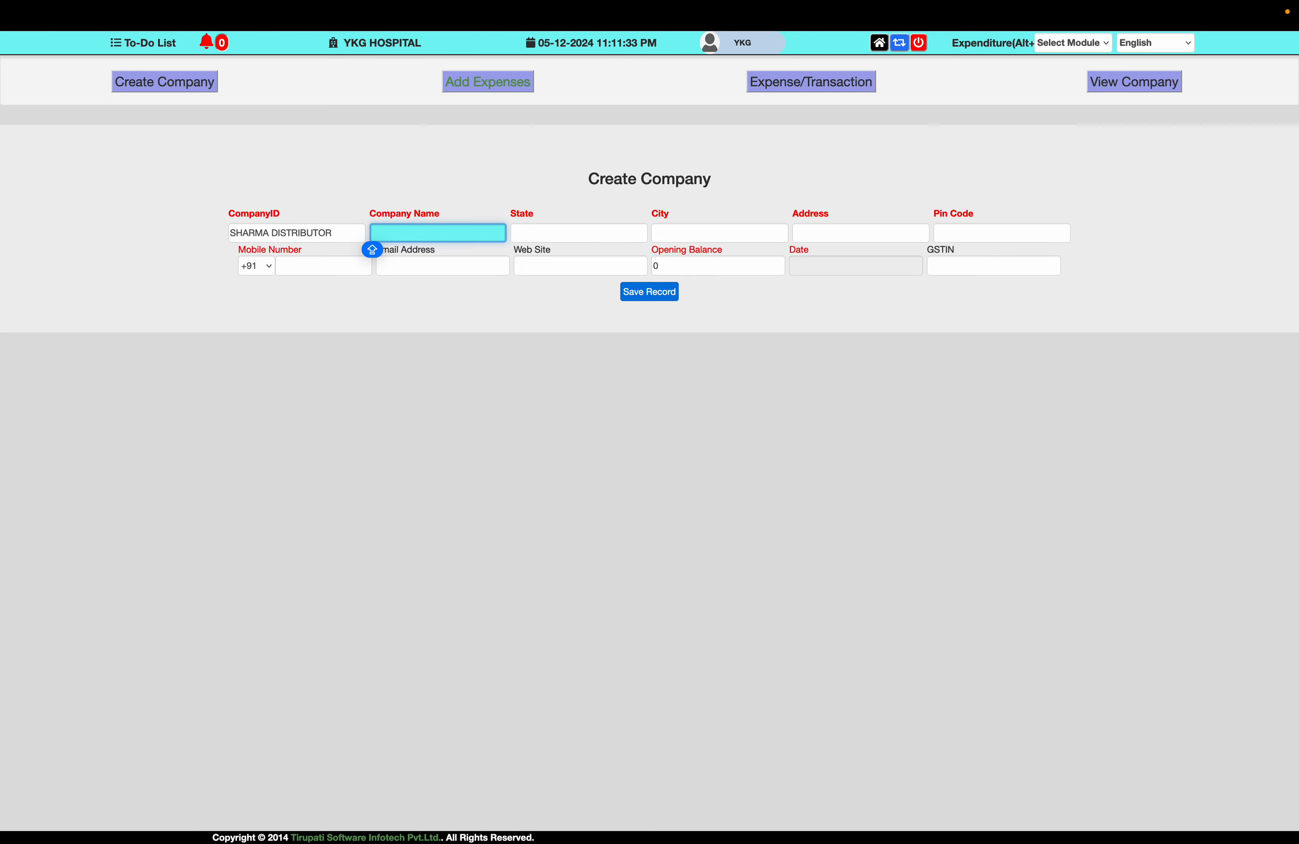
{"action": "key", "text": "shift+Tab"}
{"action": "type", "text": "SD"}
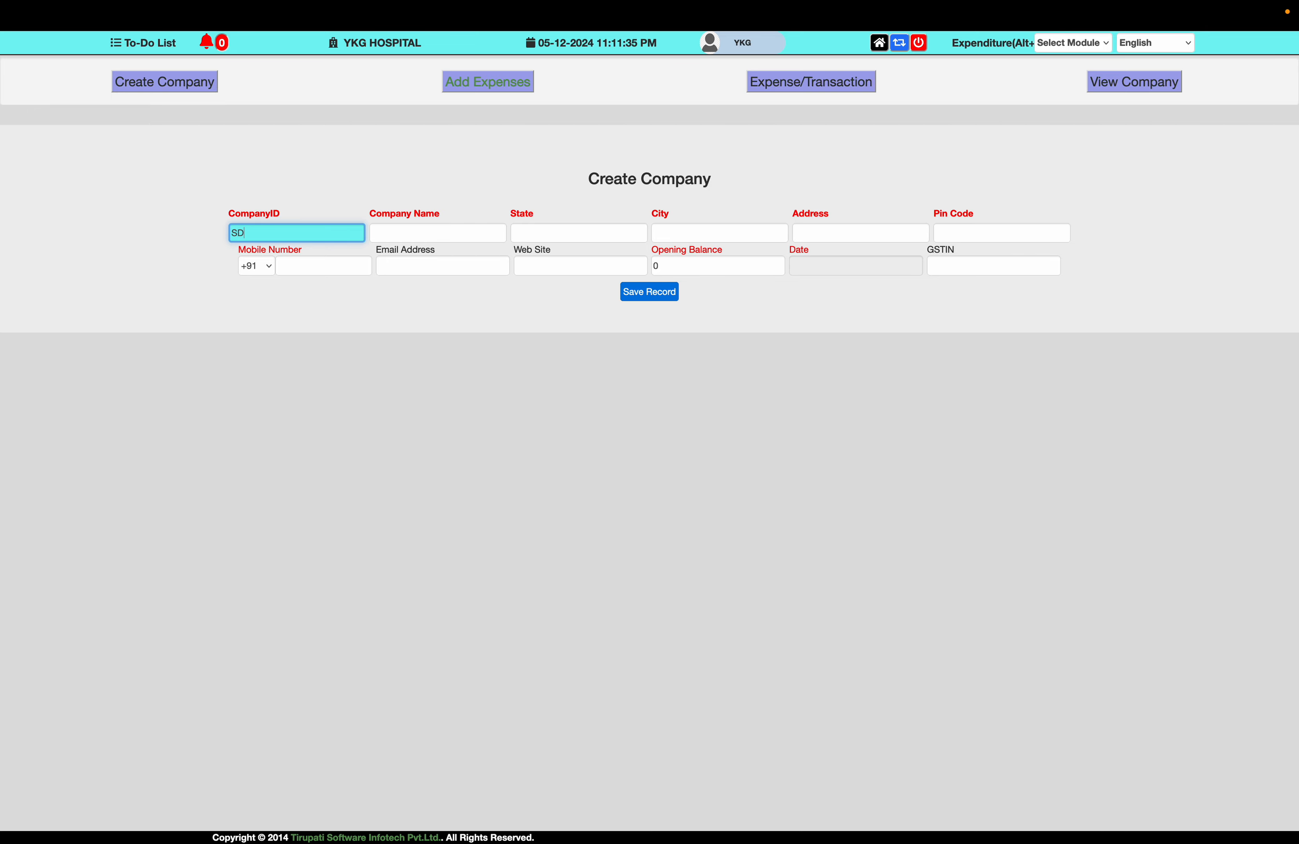
{"action": "type", "text": "001"}
{"action": "key", "text": "Tab"}
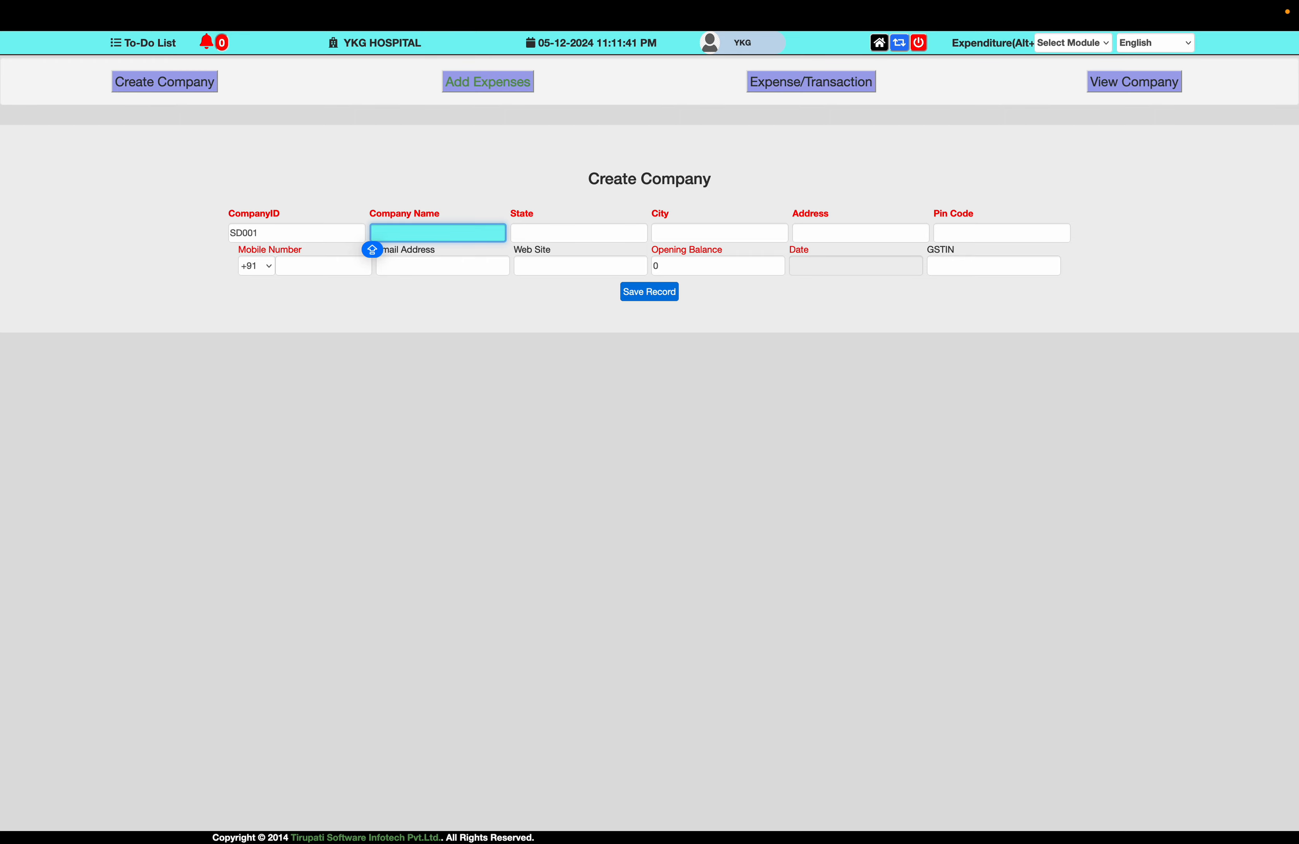
{"action": "type", "text": "SHARMA"}
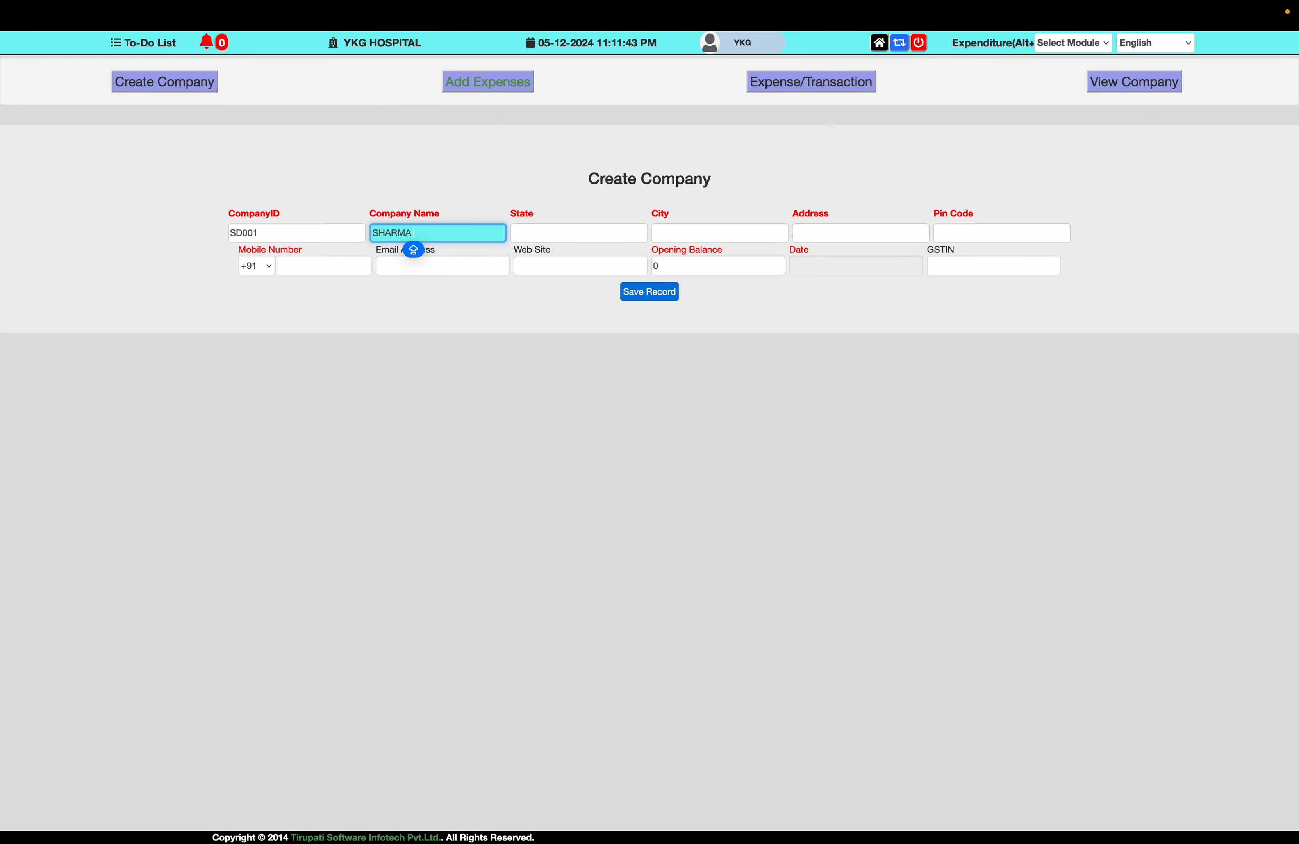
{"action": "type", "text": " DISTRIBUTOR"}
- Set state Rajasthan, city Jaipur, address 'PRATAP NAGAR, JAIPUR' and pin code 302017
{"action": "key", "text": "Tab"}
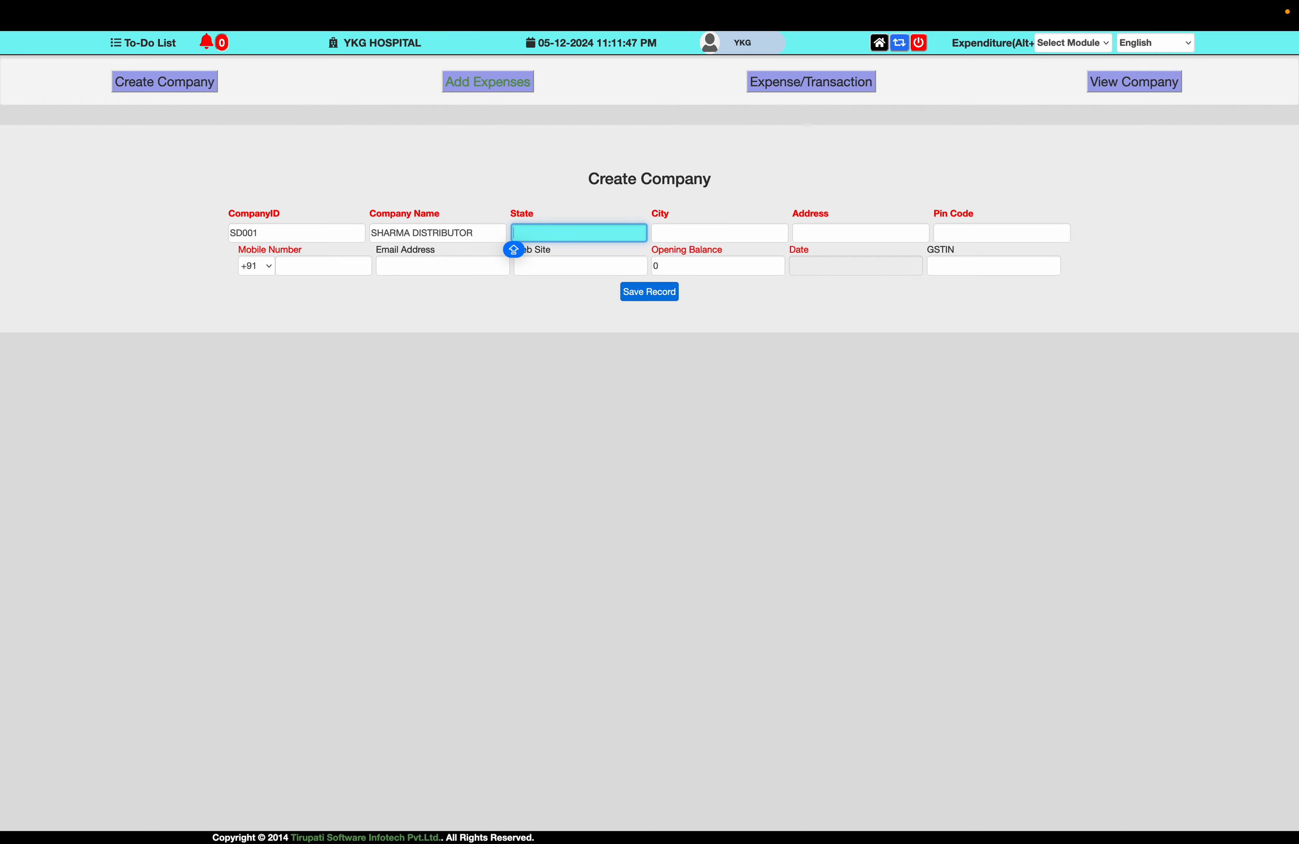
{"action": "type", "text": "RAJ"}
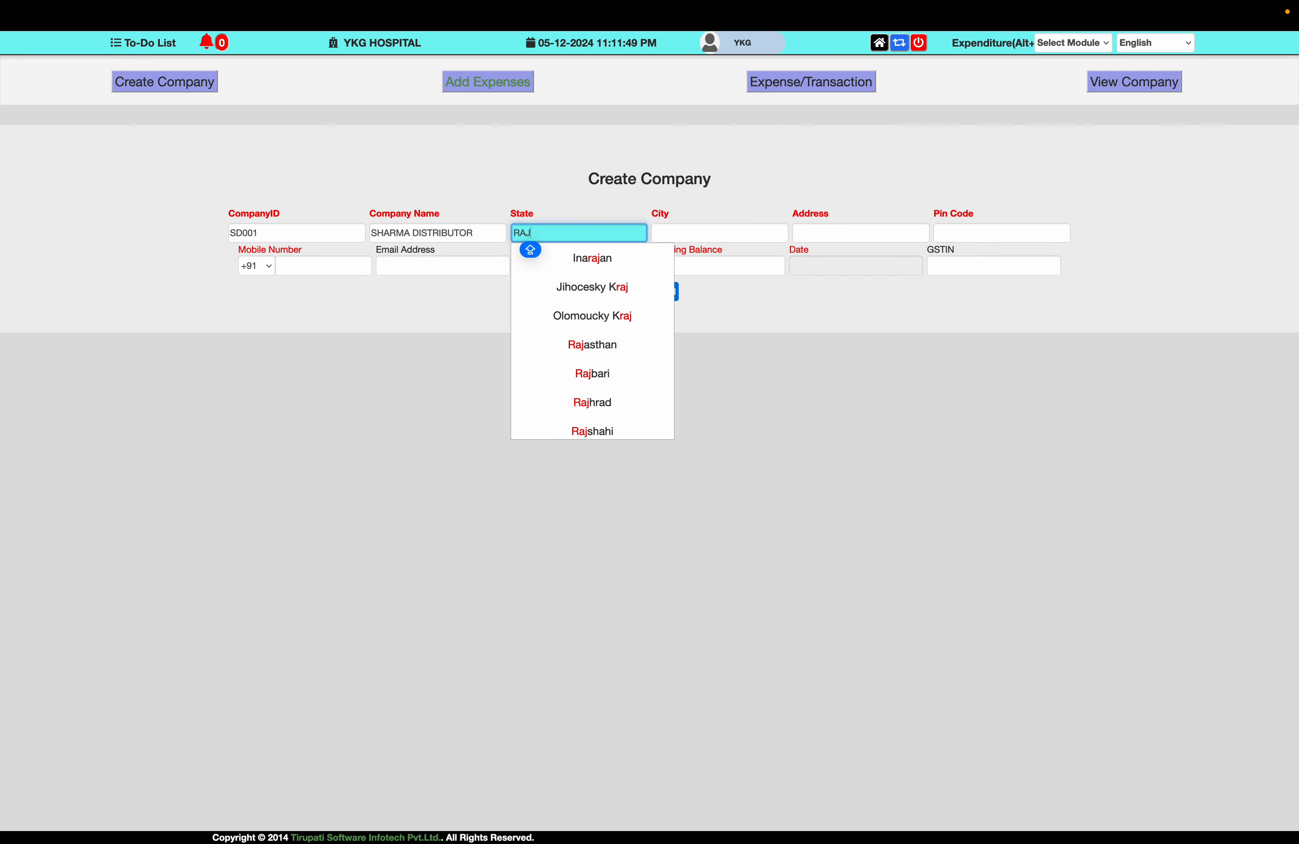
{"action": "type", "text": "A"}
{"action": "key", "text": "Down"}
{"action": "key", "text": "Down"}
{"action": "key", "text": "Return"}
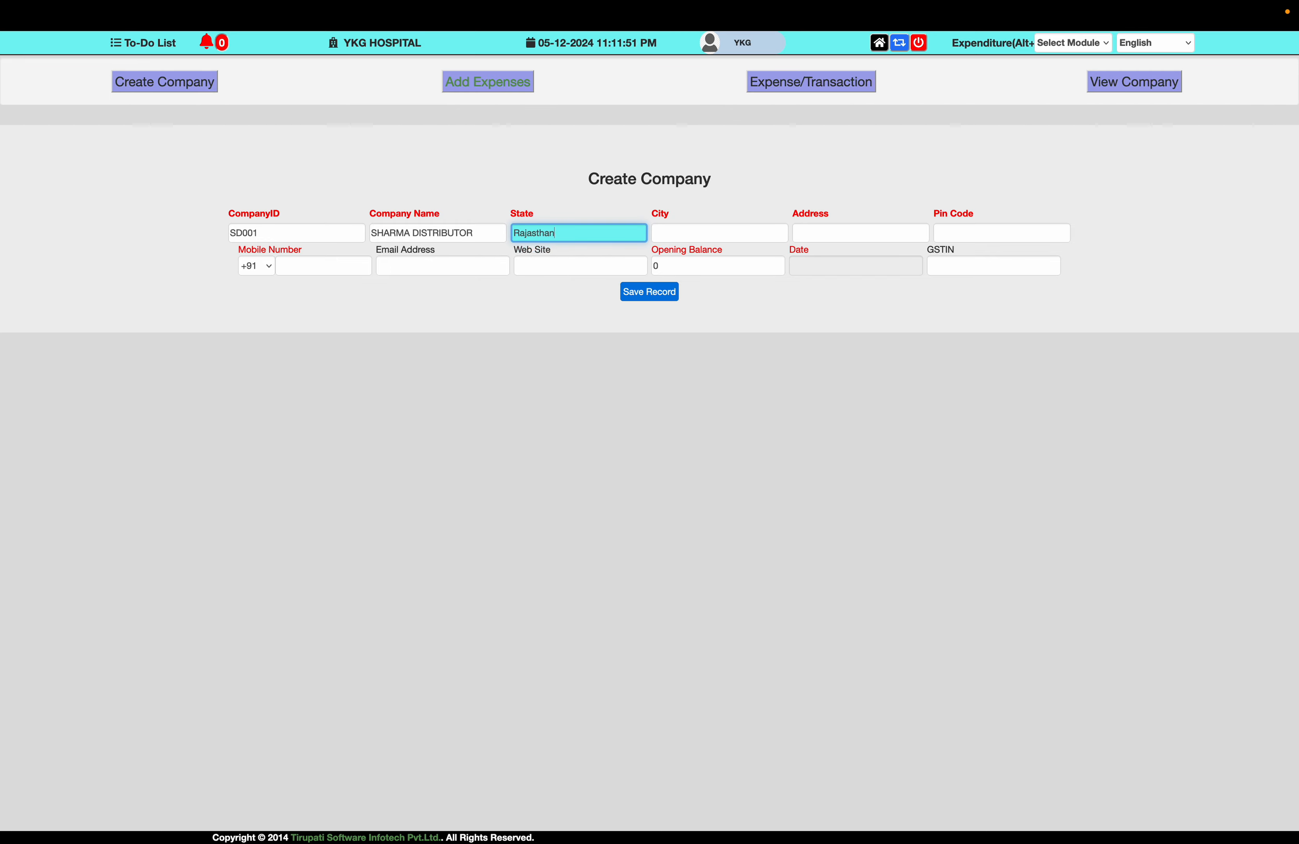
{"action": "key", "text": "Tab"}
{"action": "type", "text": "JAIPU"}
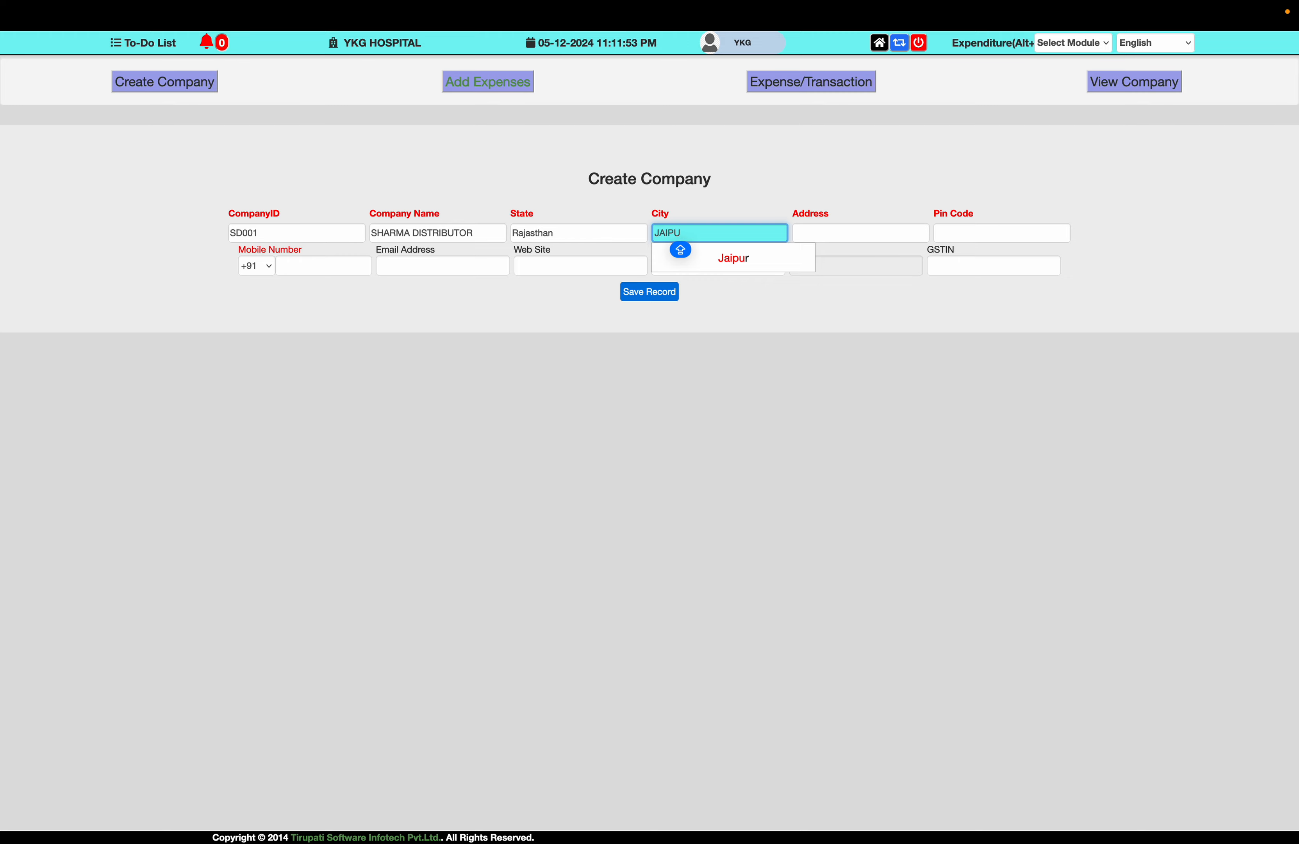
{"action": "key", "text": "Down"}
{"action": "key", "text": "Return"}
{"action": "key", "text": "Tab"}
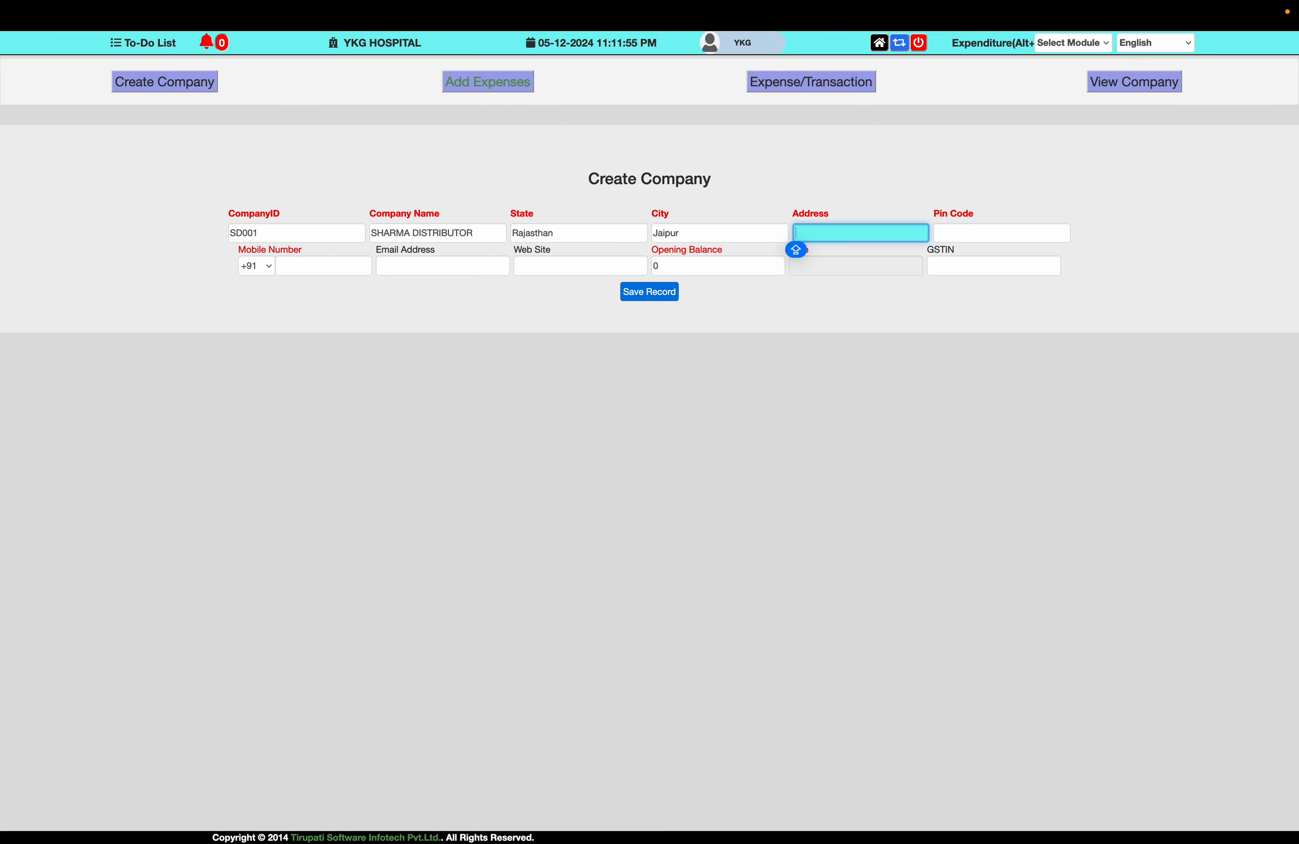
{"action": "type", "text": "PRATAP NAGAR"}
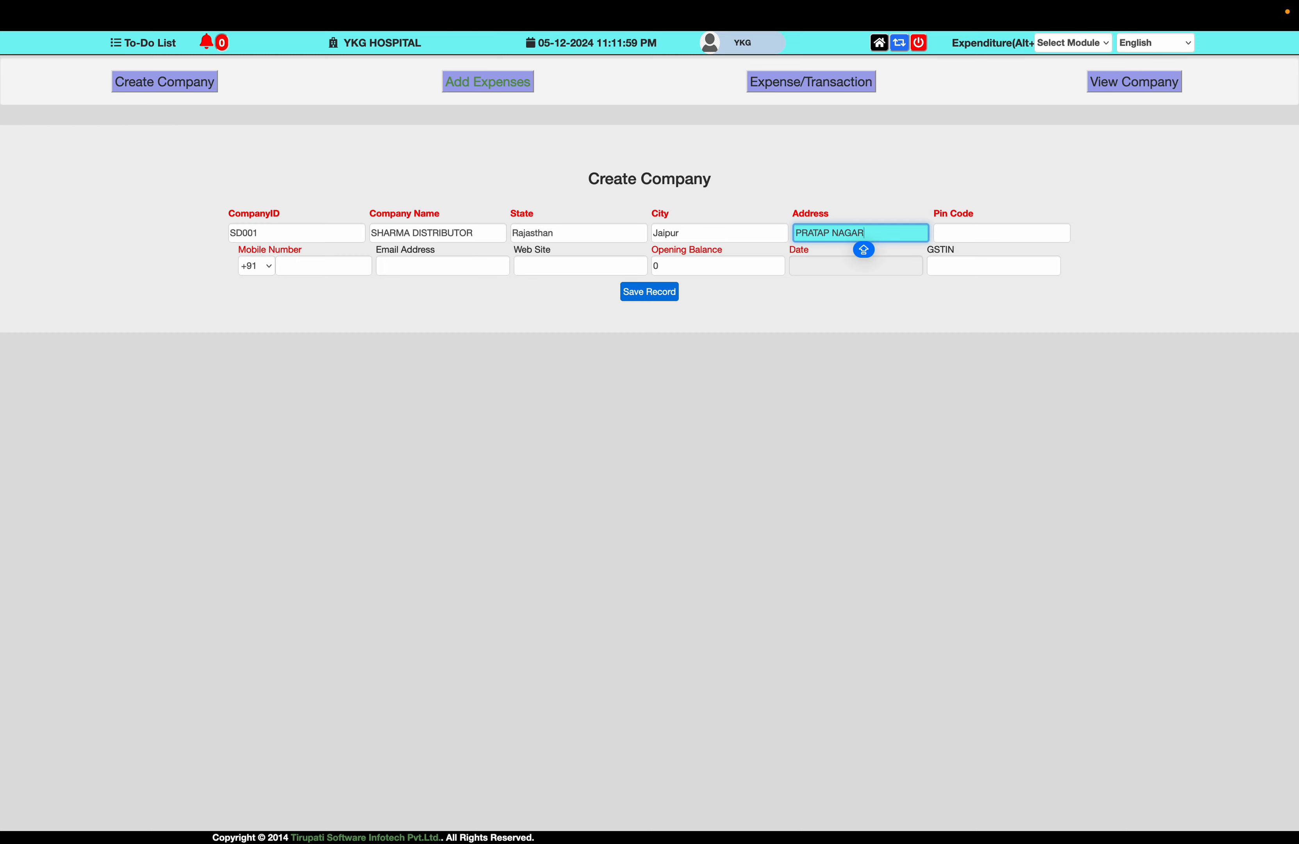
{"action": "type", "text": ", JAIPUR"}
{"action": "key", "text": "Tab"}
{"action": "type", "text": "302017"}
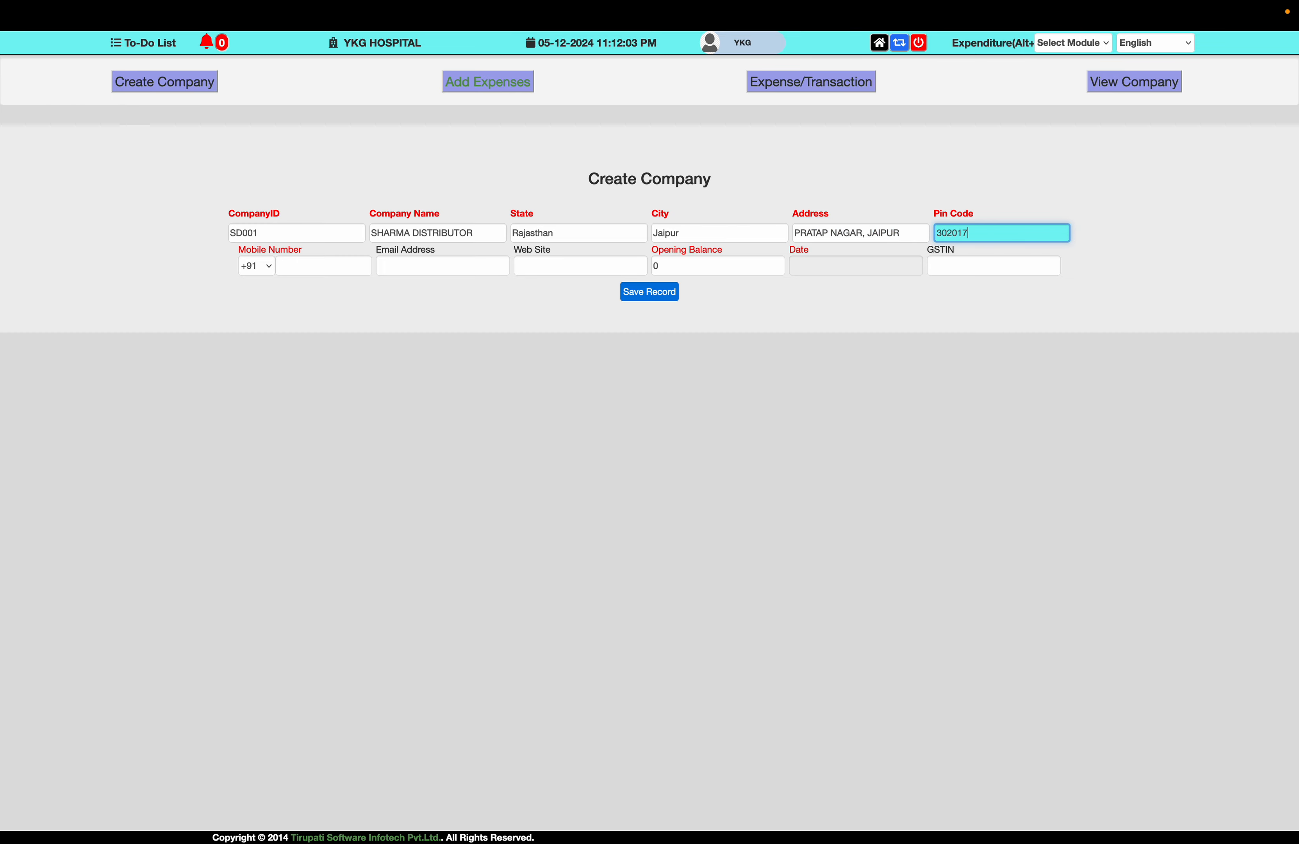
- Enter the company's mobile number and e-mail, and opening balance 2500
{"action": "key", "text": "Tab"}
{"action": "key", "text": "Tab"}
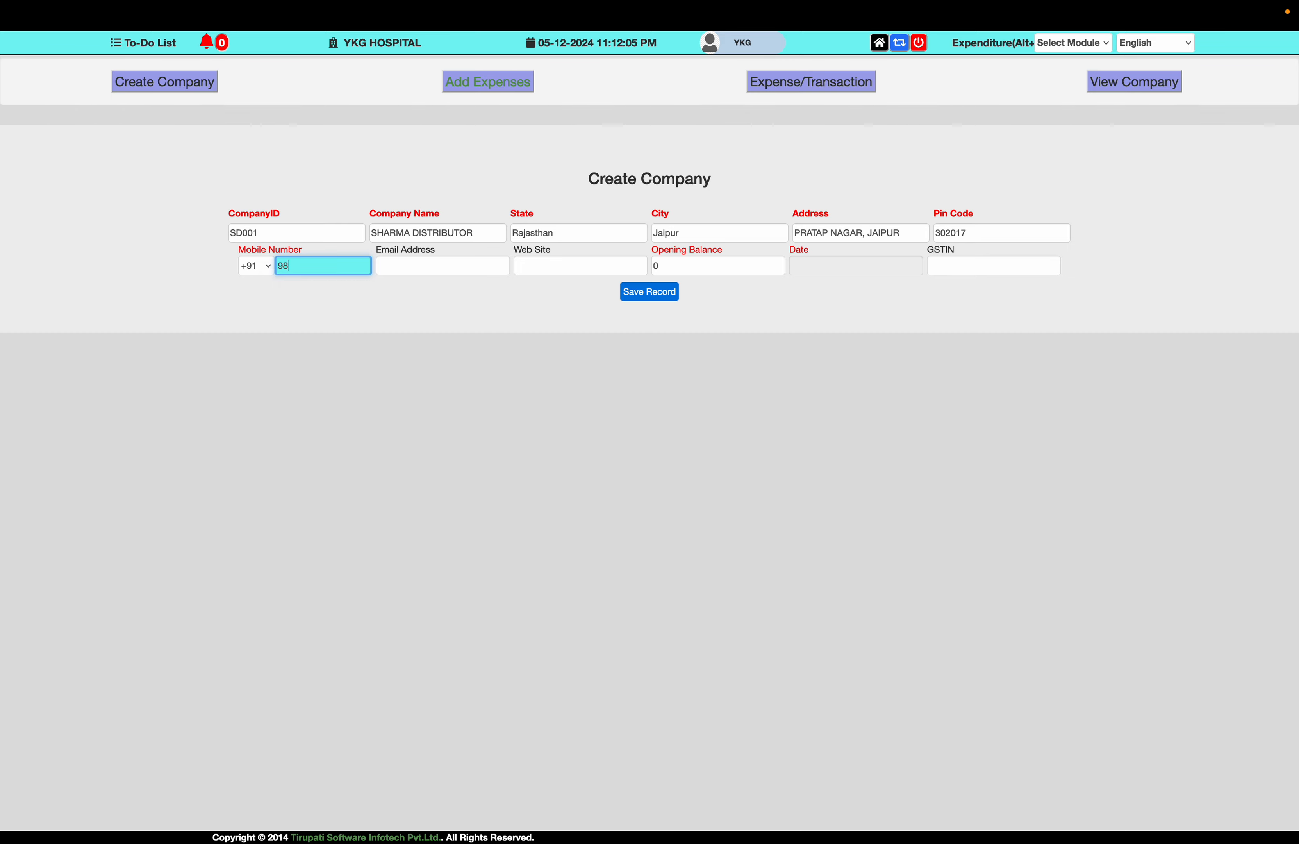
{"action": "key", "text": "Tab"}
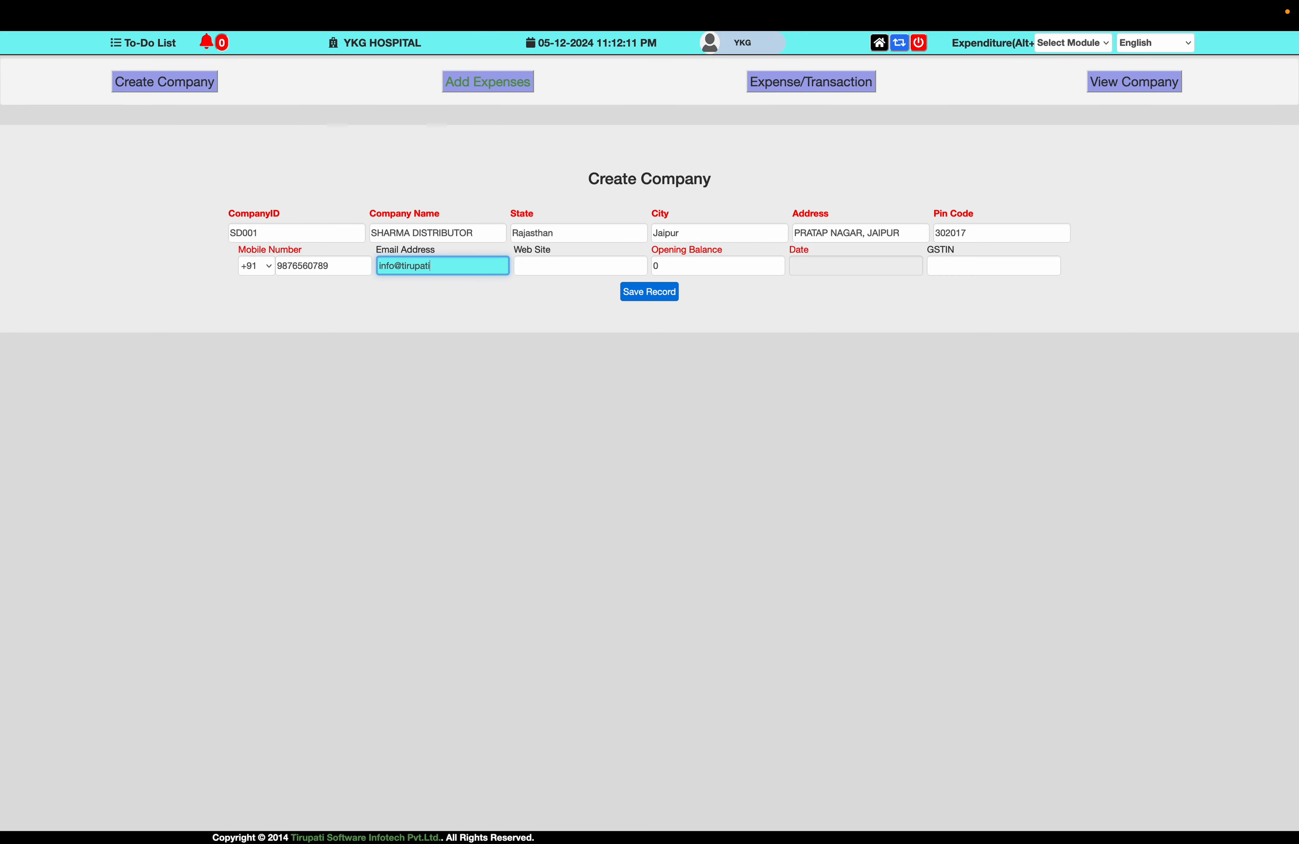
{"action": "key", "text": "Tab"}
{"action": "key", "text": "Tab"}
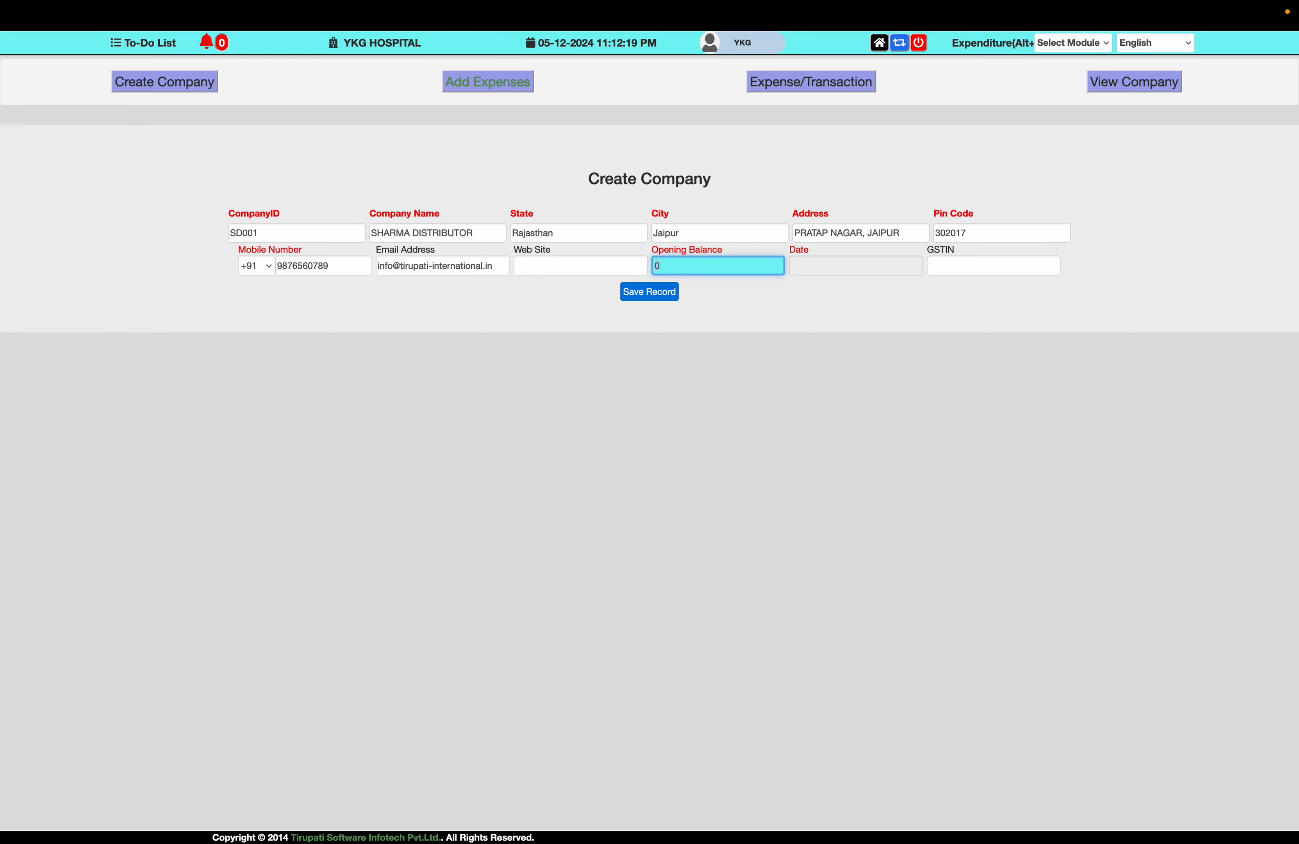
{"action": "type", "text": "2500"}
{"action": "key", "text": "Tab"}
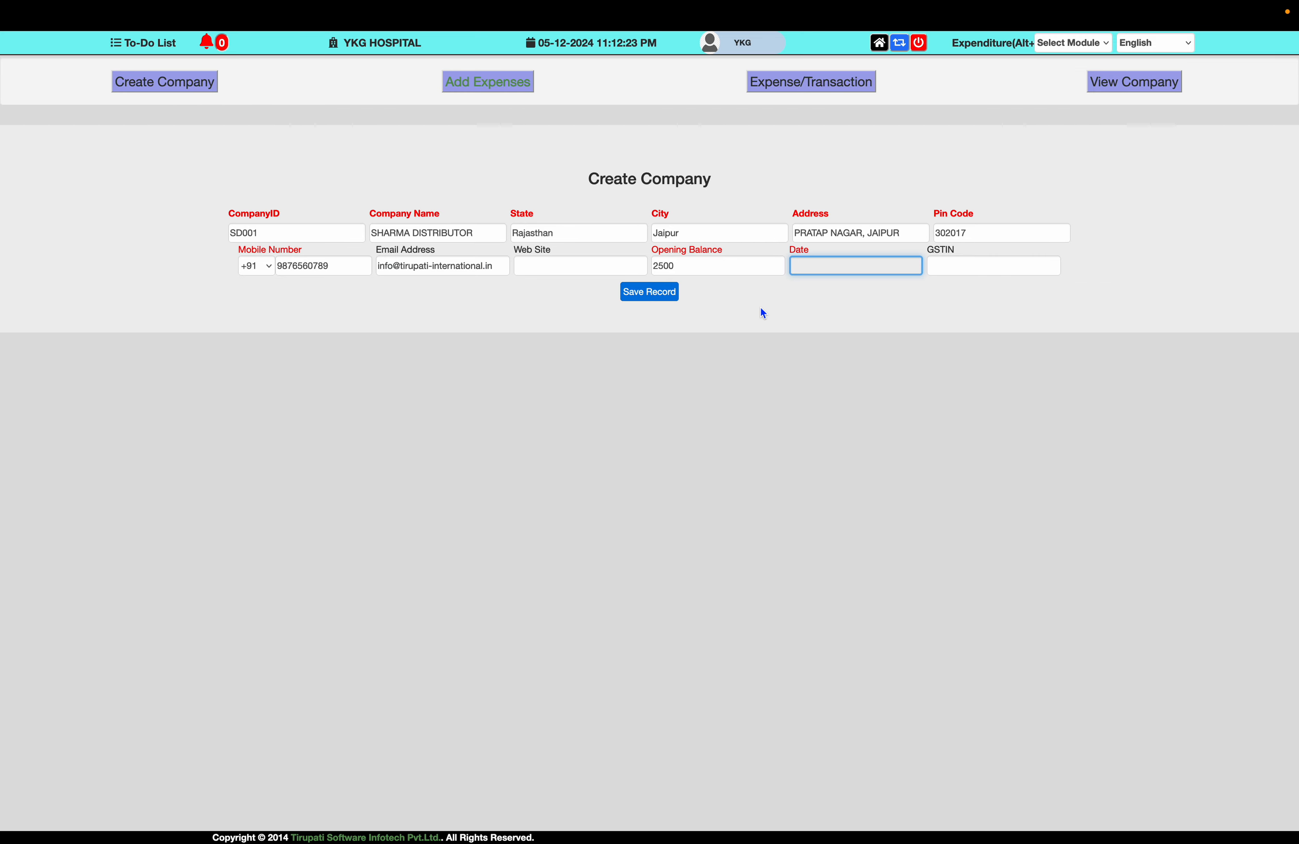
- Set the company date to 1 December 2021 and enter its GSTIN
{"action": "left_click", "coordinate": [832, 268]}
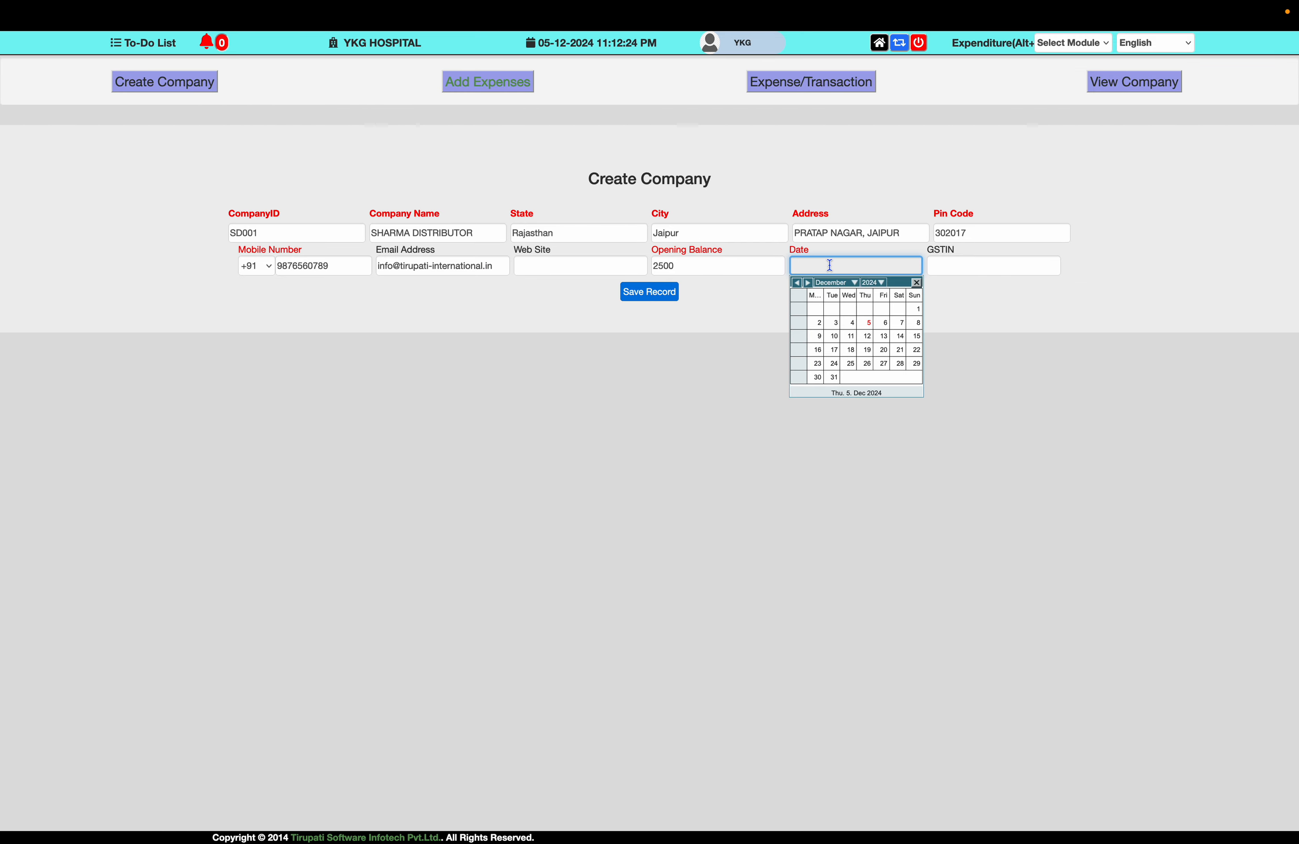
{"action": "left_click", "coordinate": [872, 282]}
{"action": "left_click", "coordinate": [875, 340]}
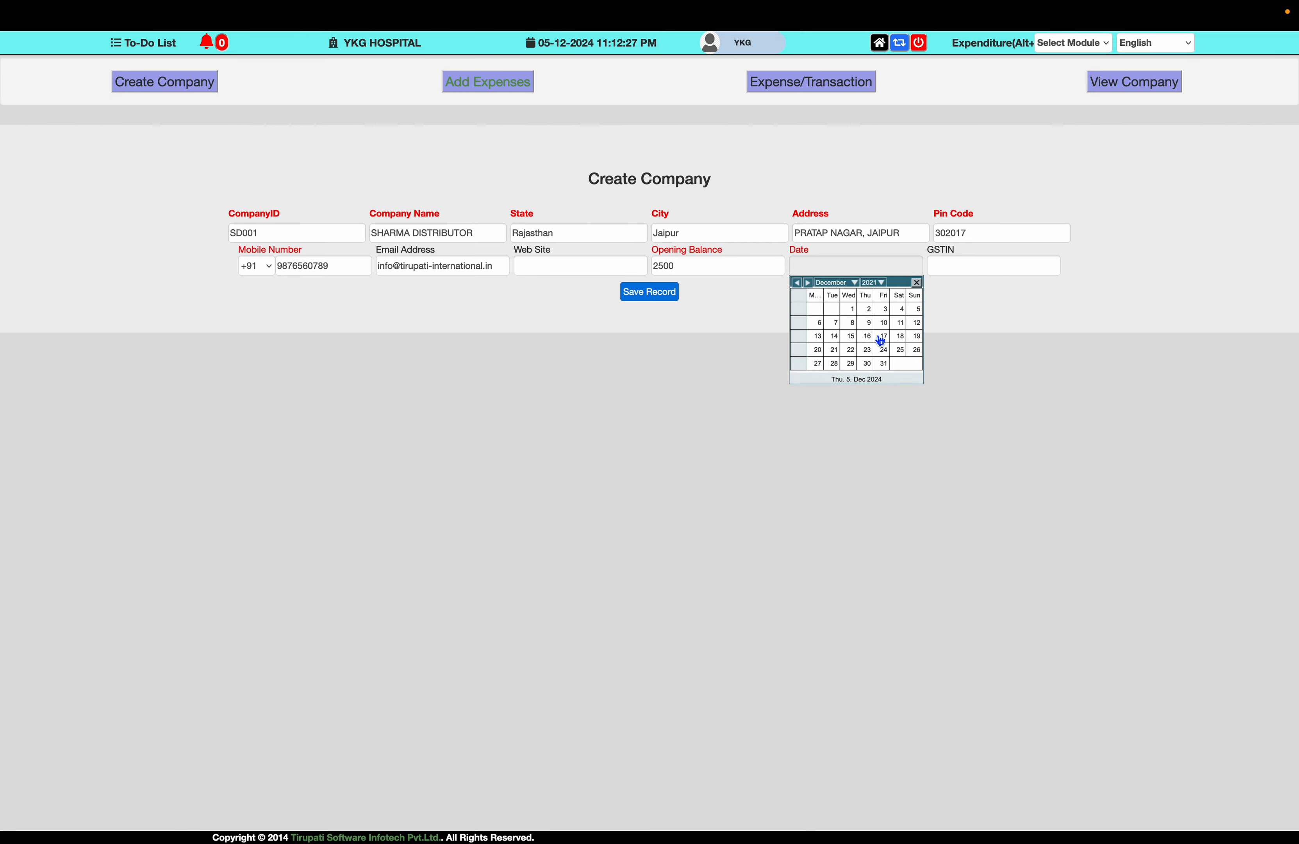
{"action": "left_click", "coordinate": [851, 310]}
{"action": "left_click", "coordinate": [945, 267]}
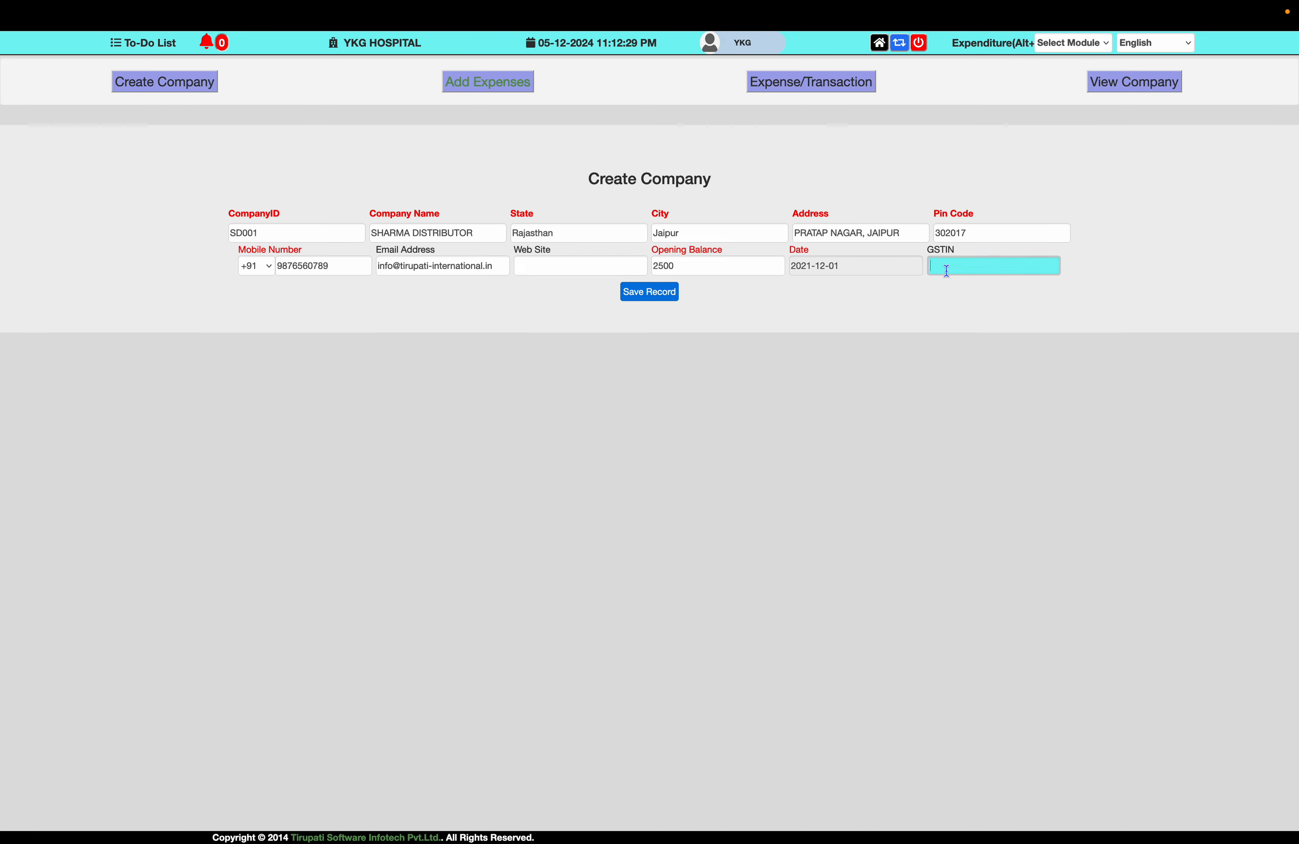
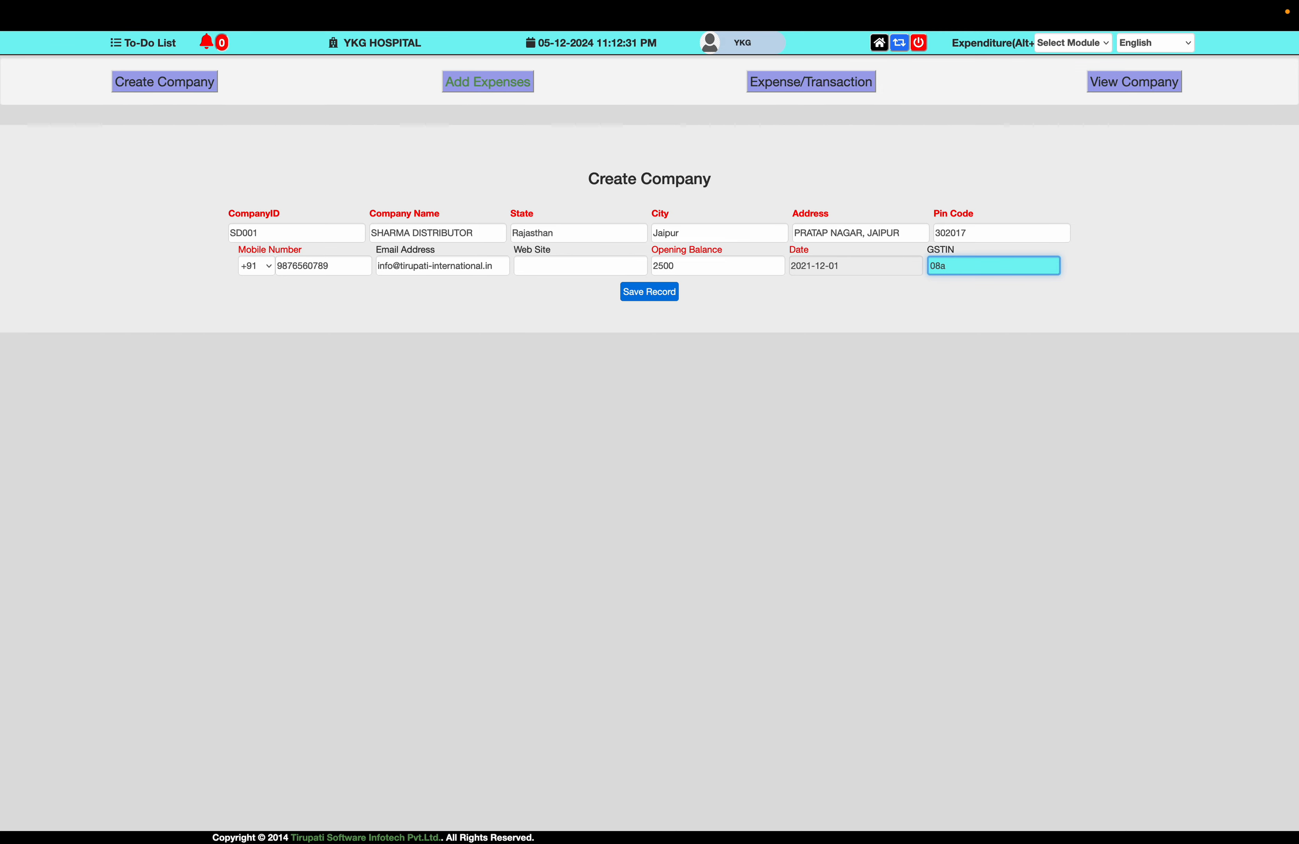
{"action": "key", "text": "Caps_Lock"}
{"action": "left_click", "coordinate": [652, 290]}
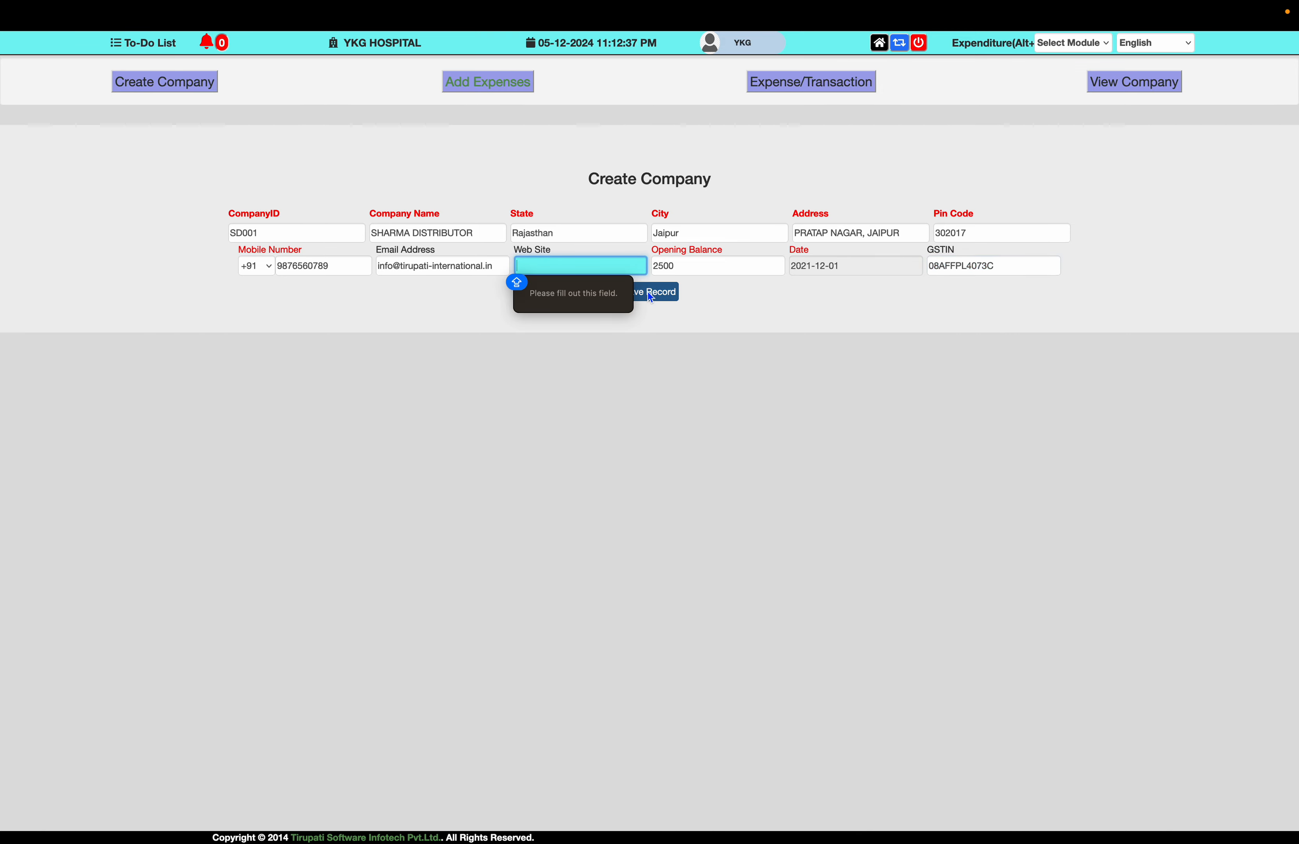
{"action": "type", "text": "WWW."}
{"action": "key", "text": "BackSpace"}
{"action": "key", "text": "BackSpace"}
{"action": "key", "text": "BackSpace"}
{"action": "key", "text": "BackSpace"}
{"action": "type", "text": "www."}
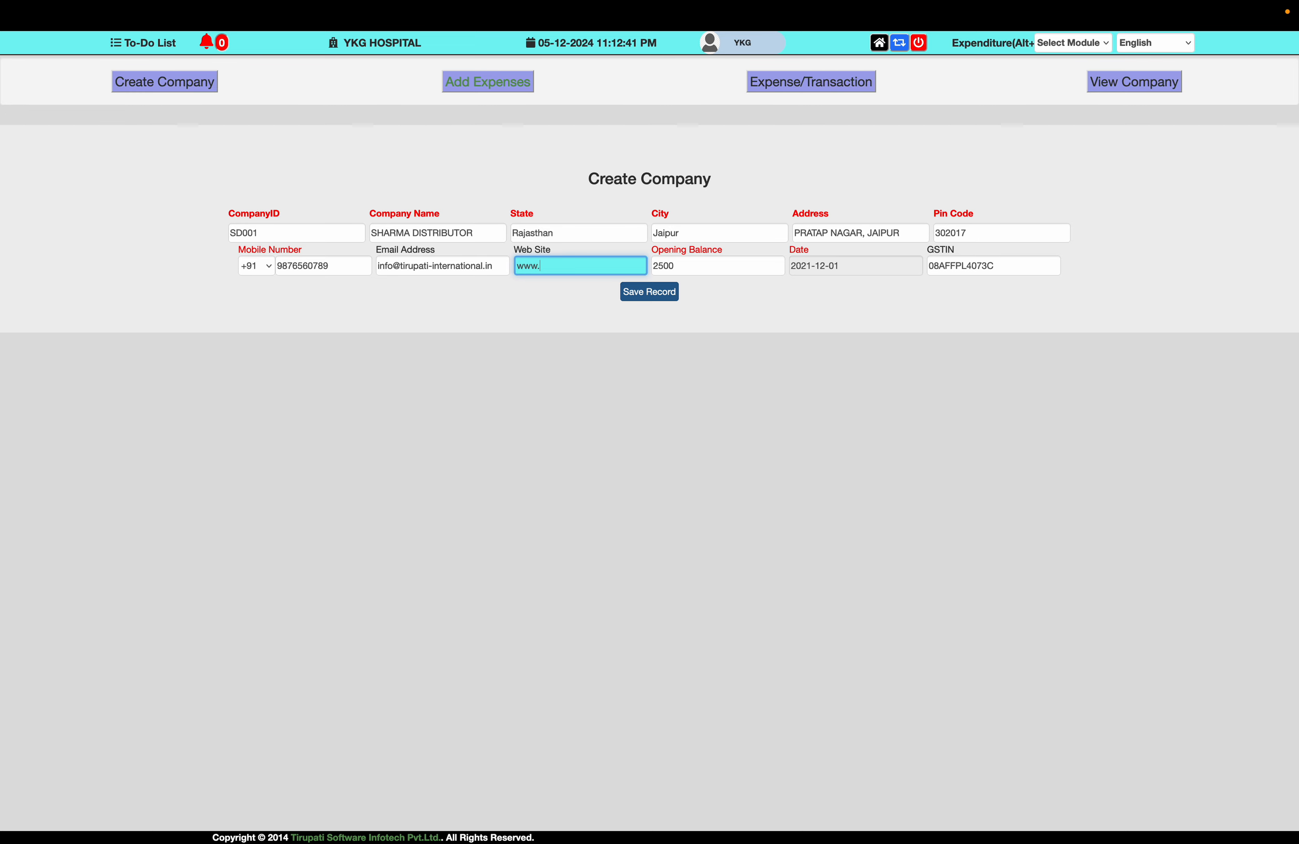
{"action": "type", "text": "abc.com"}
{"action": "left_click", "coordinate": [662, 298]}
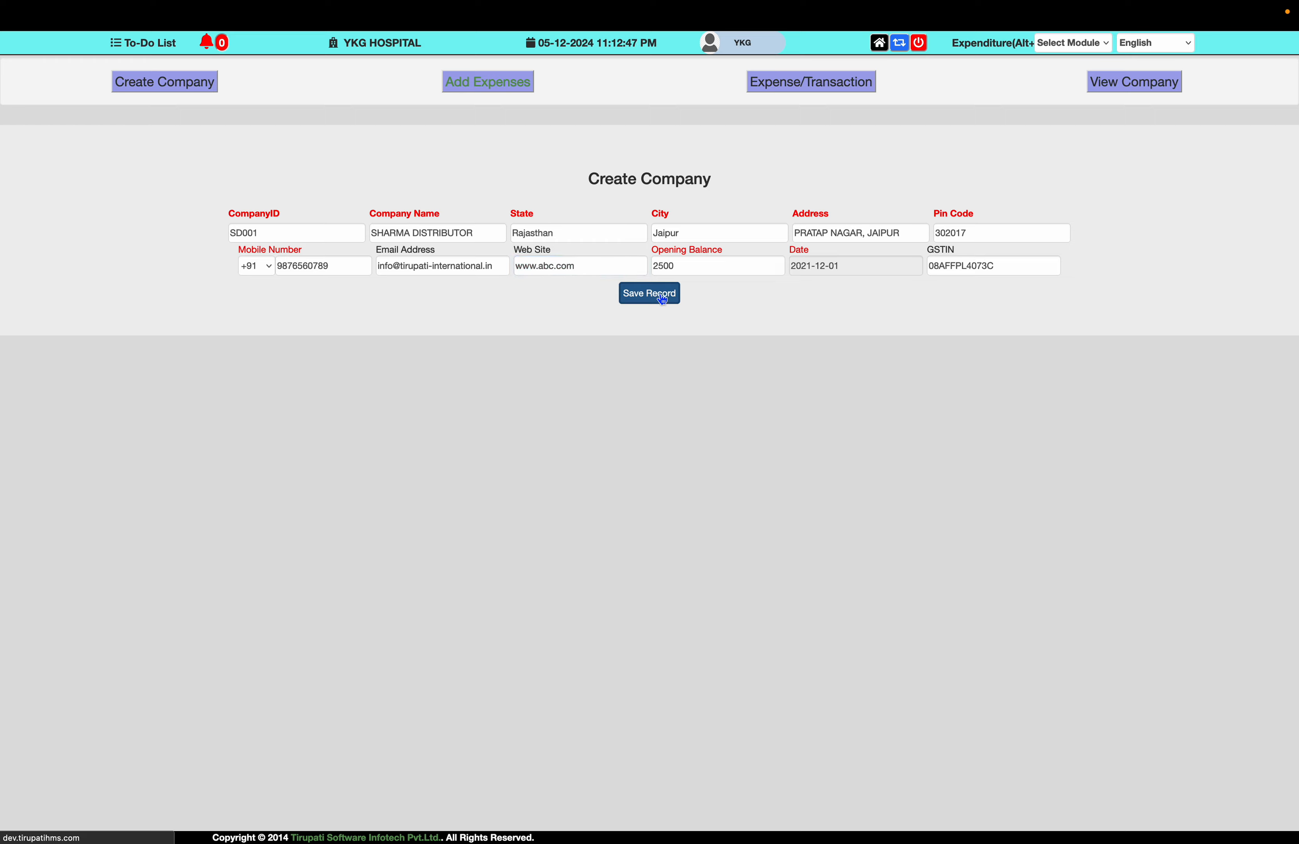
{"action": "key", "text": "Return"}
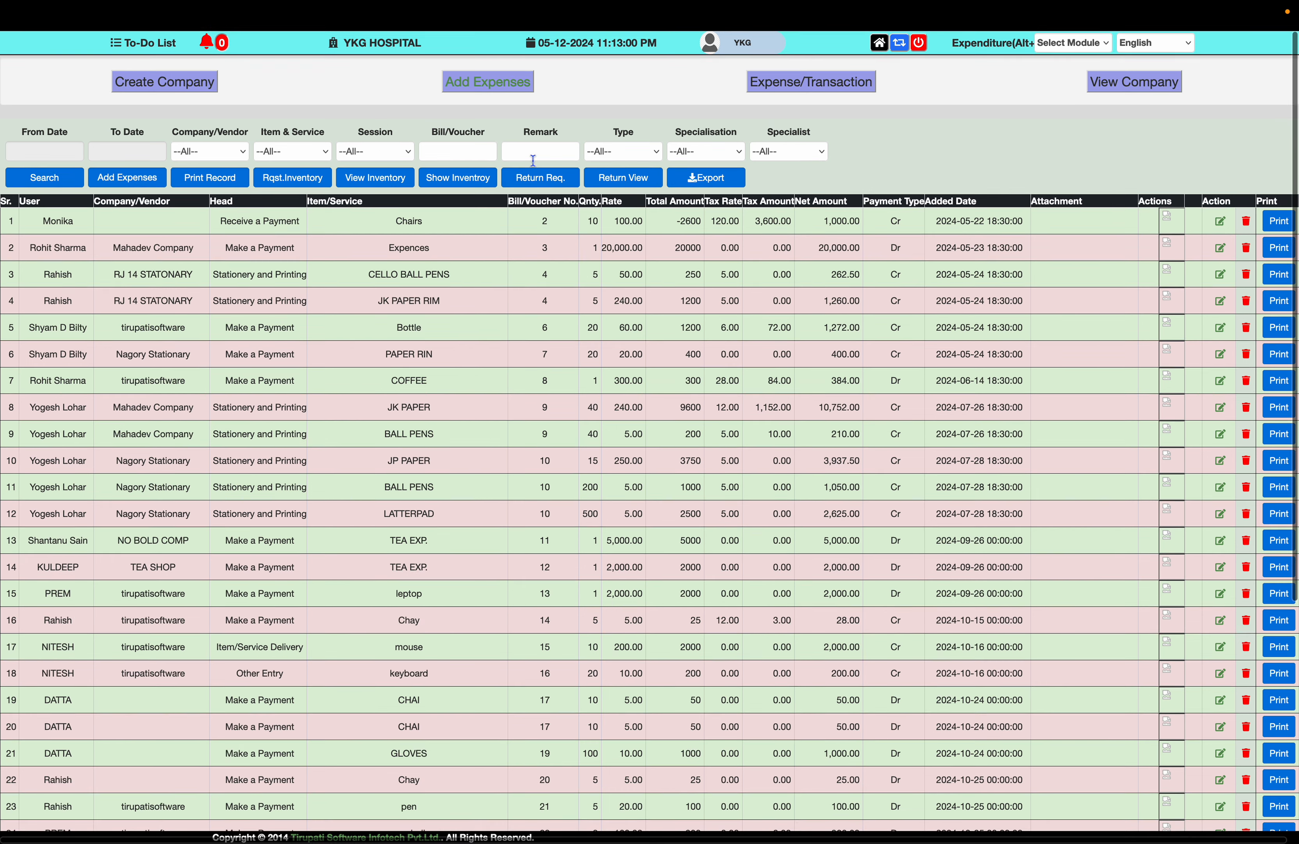
- Start a new payment entry with SHARMA DISTRIBUTOR as the company
{"action": "left_click", "coordinate": [495, 85]}
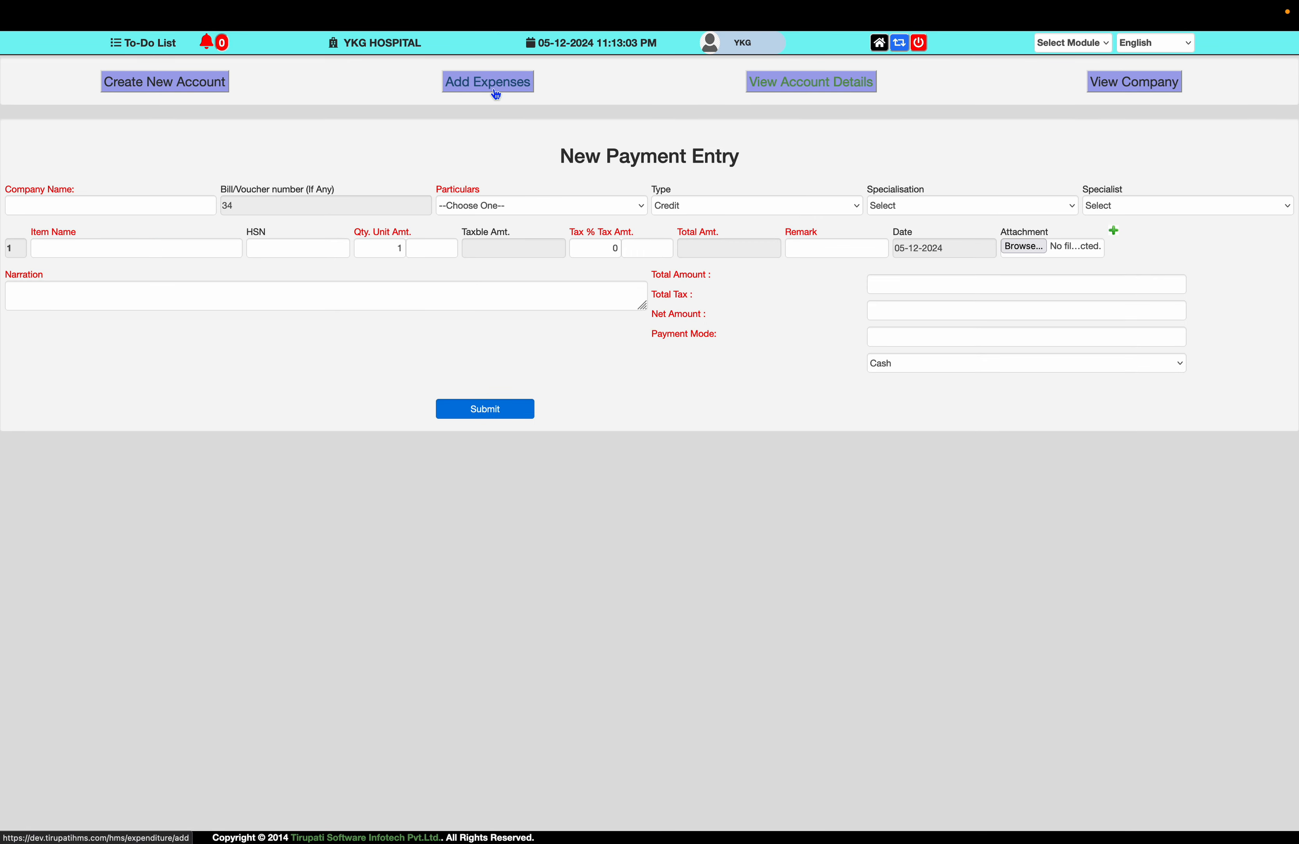
{"action": "left_click", "coordinate": [139, 208]}
{"action": "type", "text": "sh"}
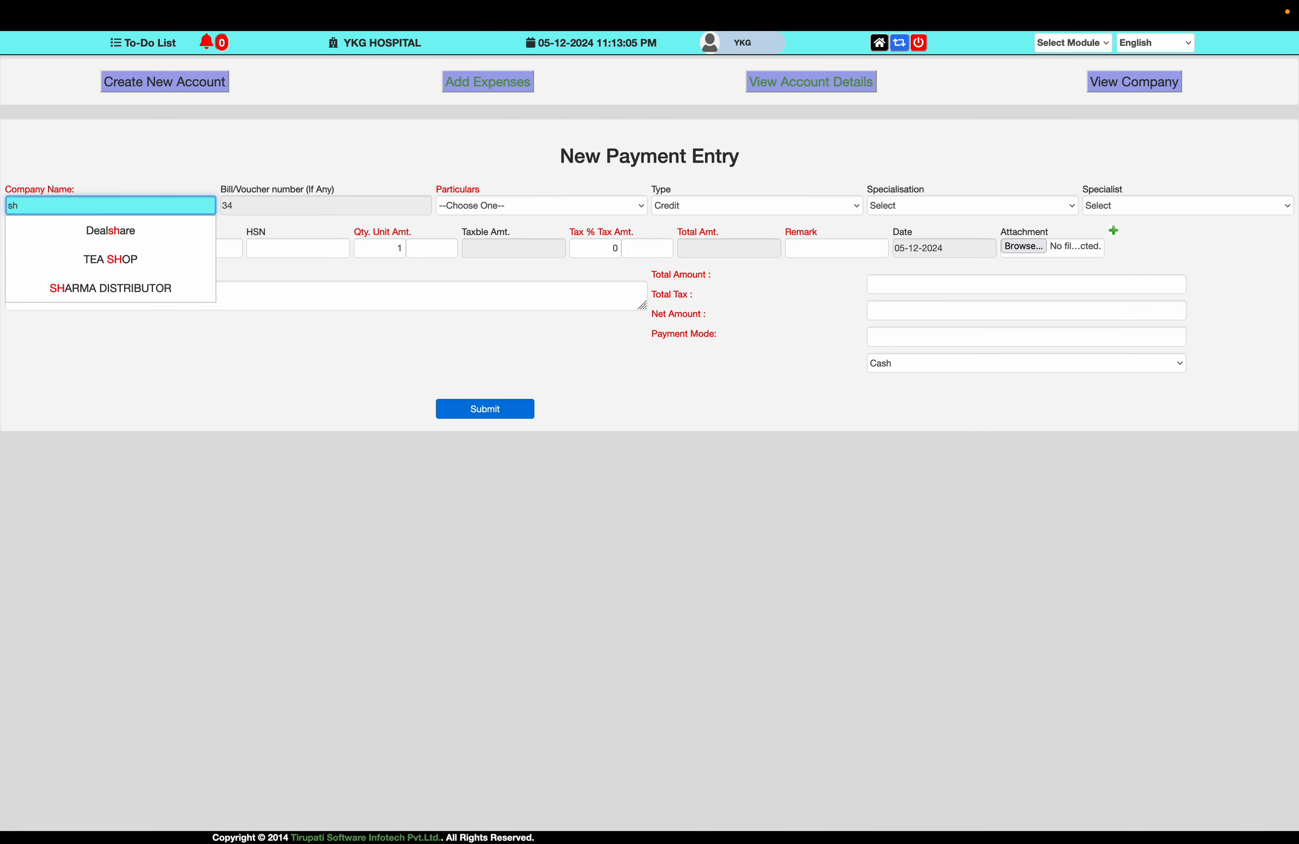
{"action": "left_click", "coordinate": [130, 286]}
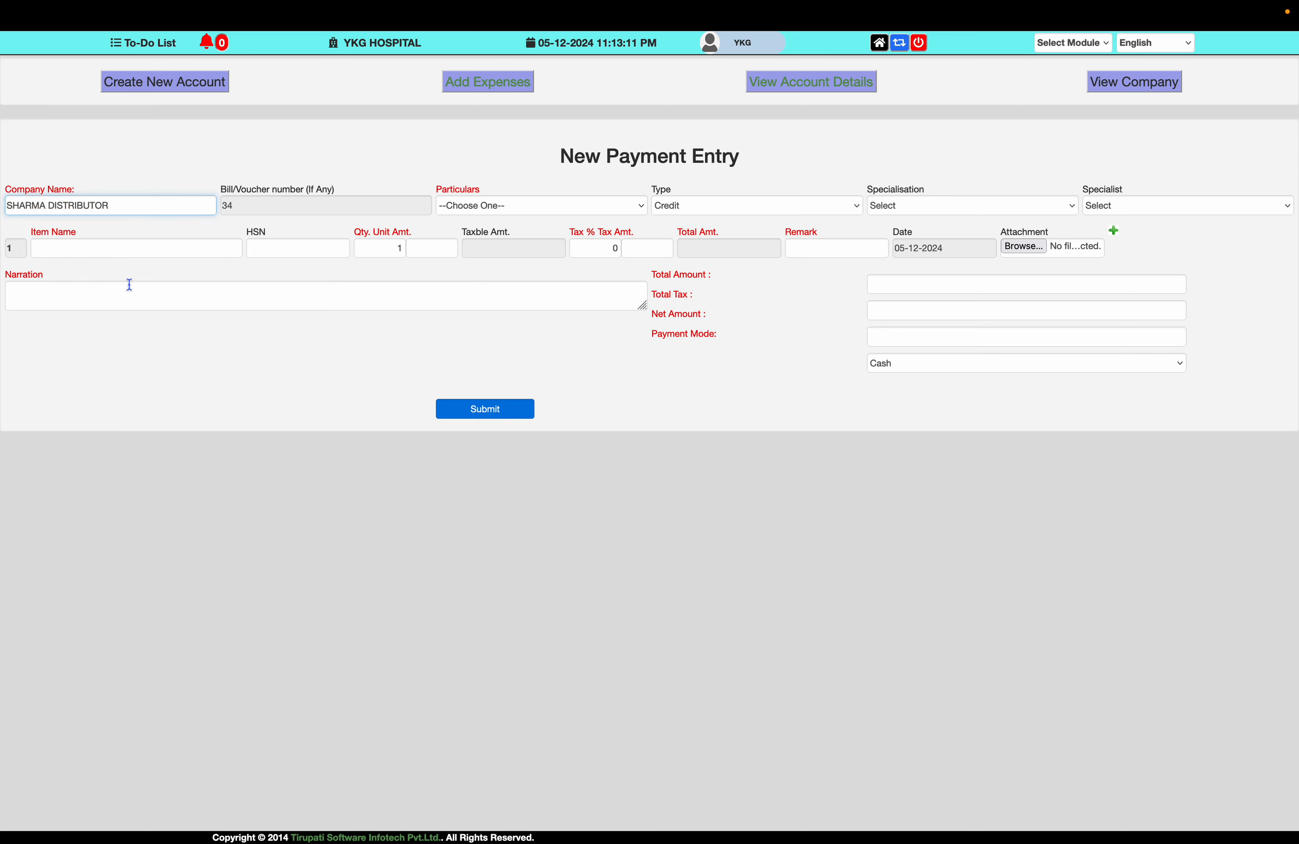
- Set the particulars to Purchase (Product & Serivces)
{"action": "left_click", "coordinate": [513, 207]}
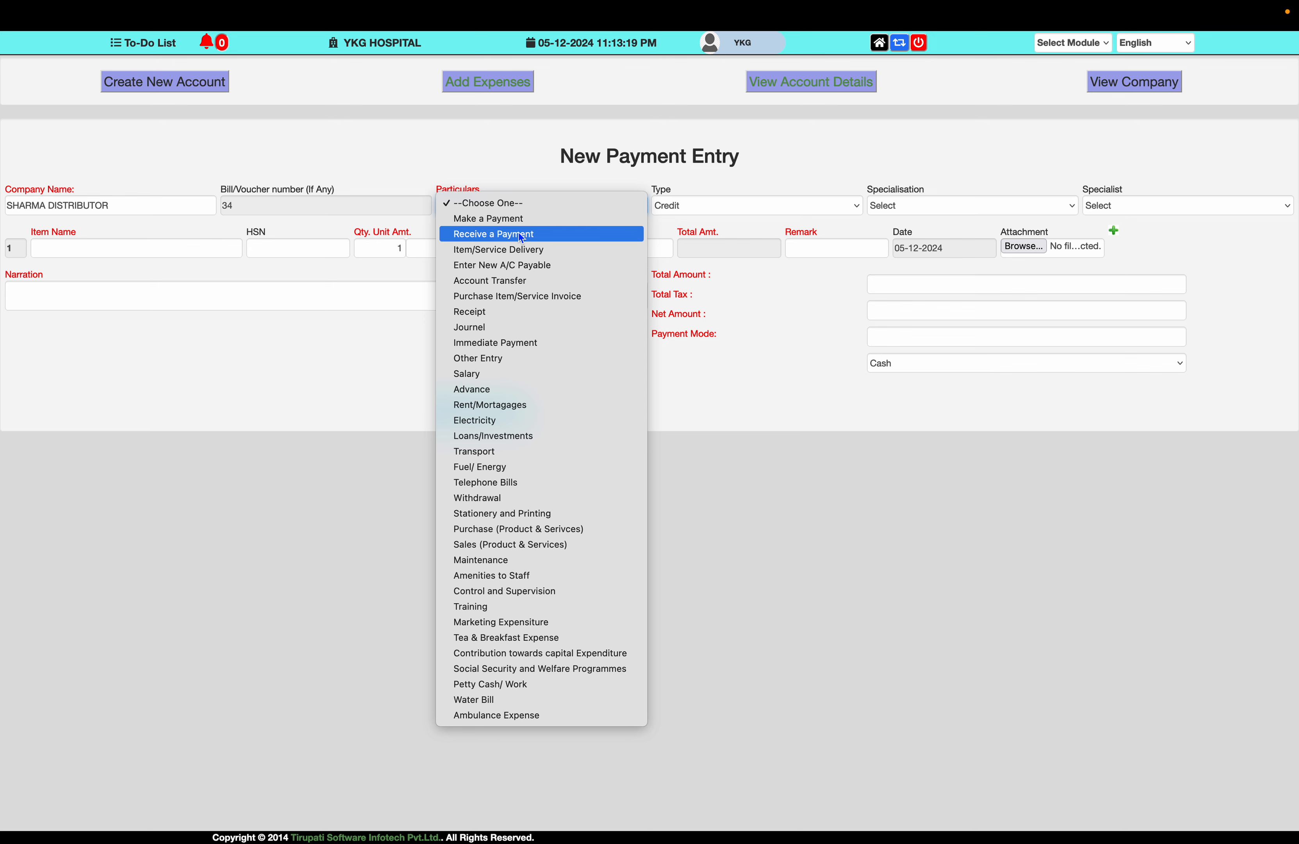
{"action": "key", "text": "f"}
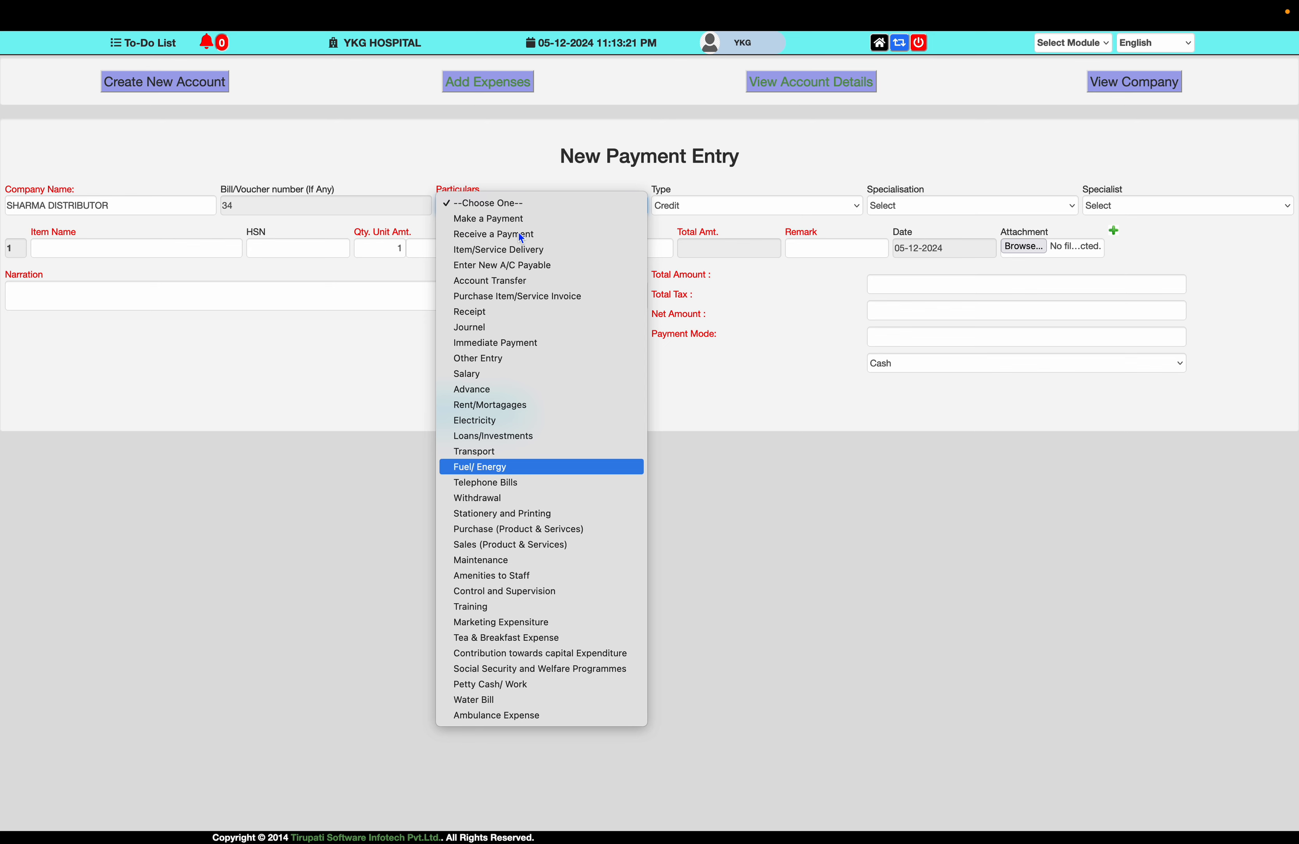
{"action": "key", "text": "Down"}
{"action": "key", "text": "Down"}
{"action": "key", "text": "Down"}
{"action": "key", "text": "Down"}
{"action": "key", "text": "Return"}
{"action": "key", "text": "Tab"}
{"action": "key", "text": "Tab"}
{"action": "key", "text": "Tab"}
{"action": "key", "text": "Tab"}
{"action": "key", "text": "Tab"}
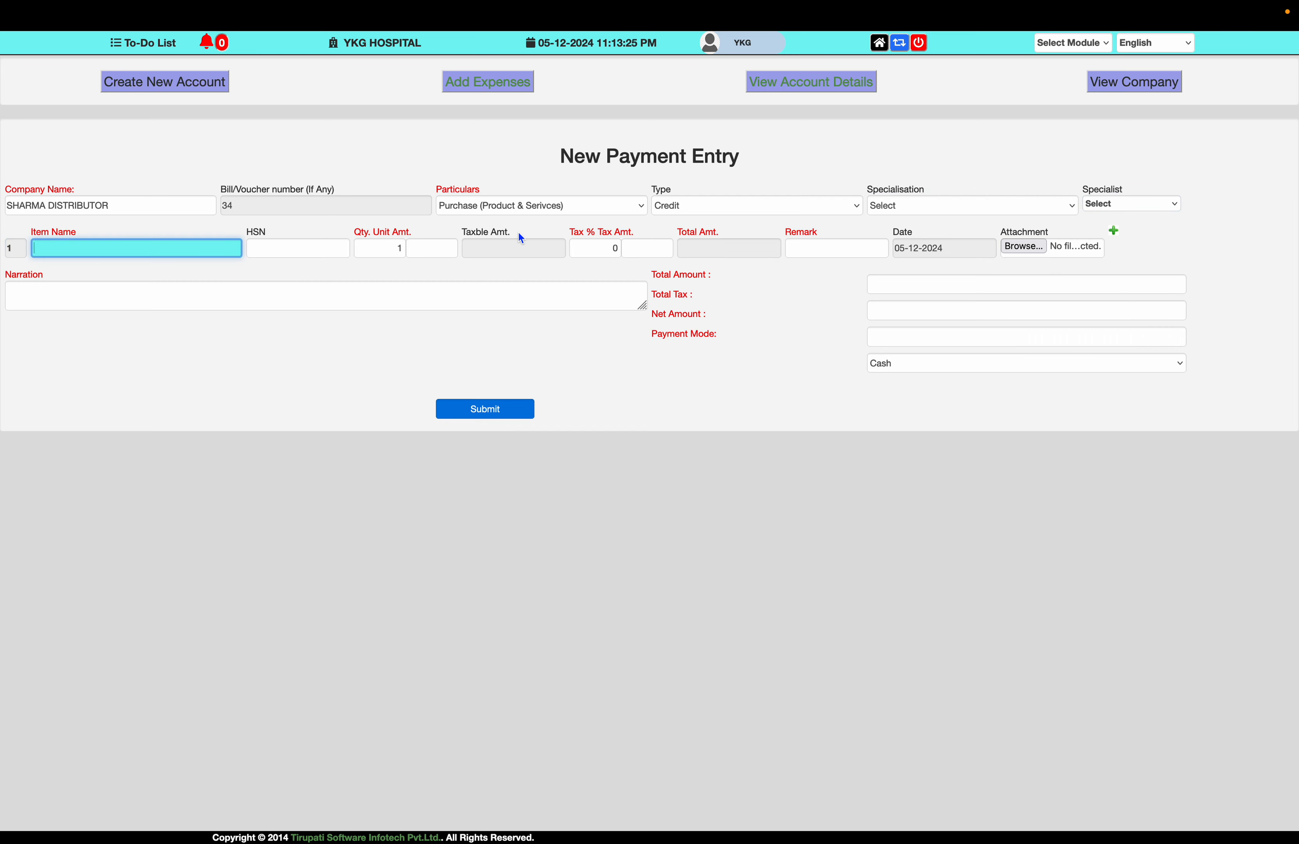
- Enter Rolling Chairs, quantity 25 at 1250 with 5% tax, as the first item
{"action": "type", "text": "Rolling Cha"}
{"action": "key", "text": "Tab"}
{"action": "key", "text": "Tab"}
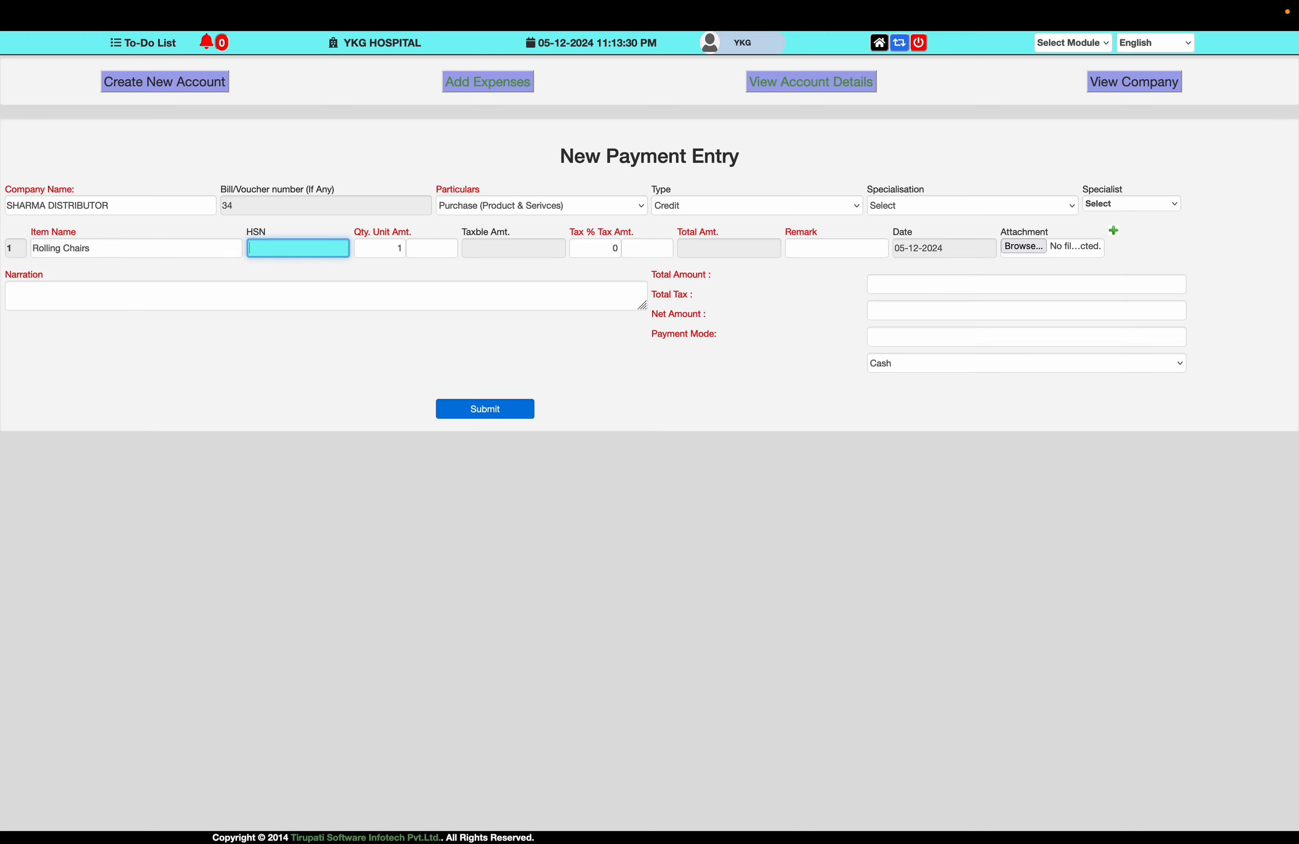
{"action": "type", "text": "25"}
{"action": "key", "text": "Tab"}
{"action": "type", "text": "1250"}
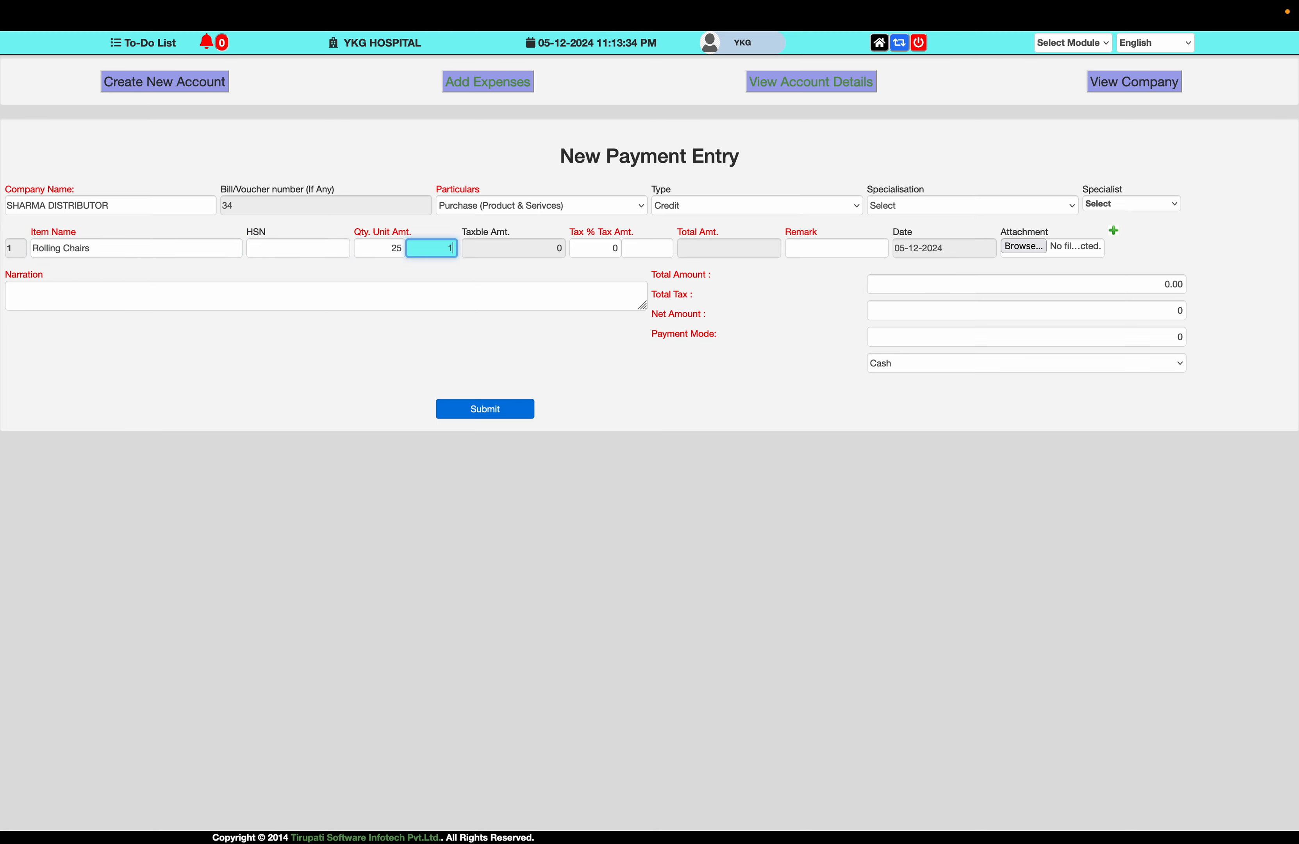
{"action": "key", "text": "Tab"}
{"action": "key", "text": "Tab"}
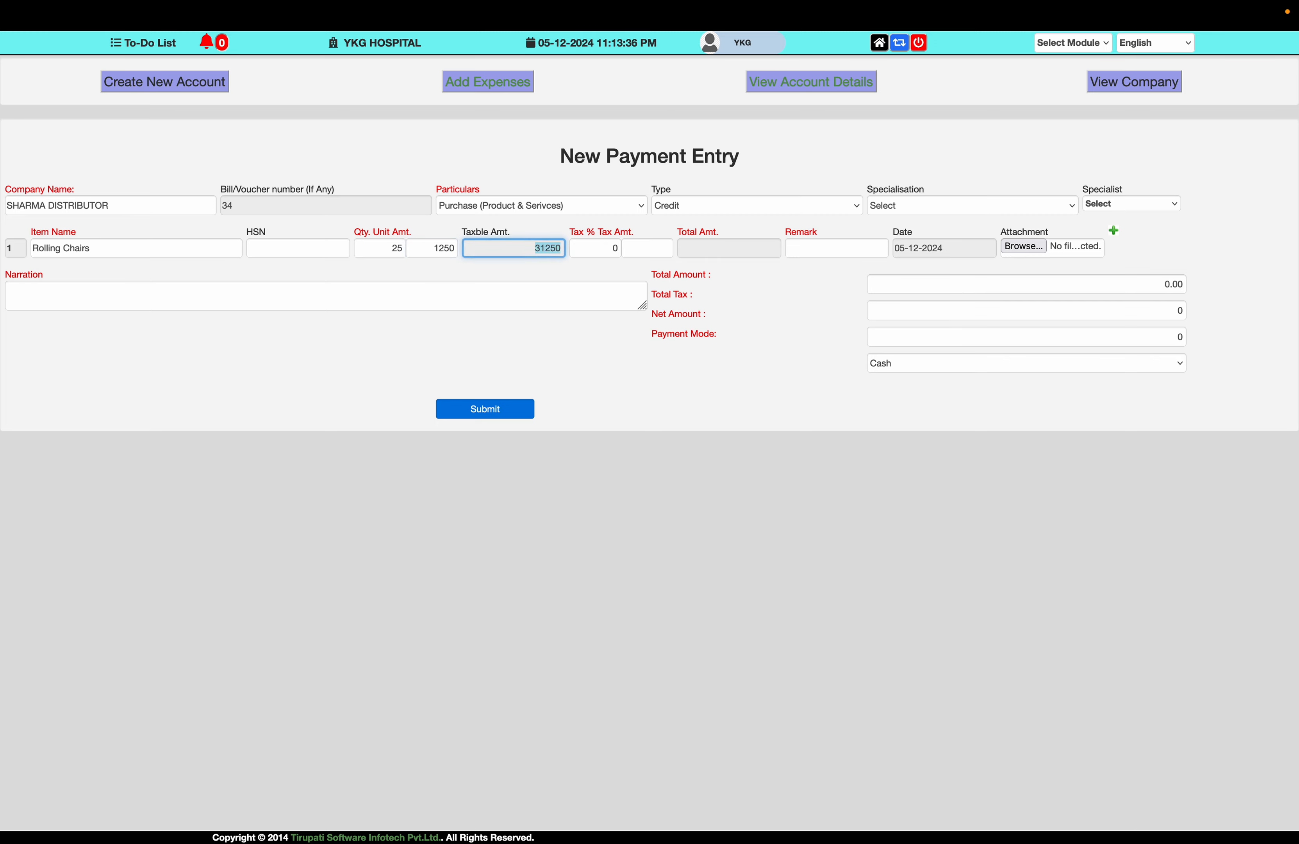
{"action": "type", "text": "5"}
{"action": "key", "text": "Tab"}
{"action": "key", "text": "Tab"}
{"action": "key", "text": "Tab"}
{"action": "key", "text": "Tab"}
{"action": "key", "text": "Tab"}
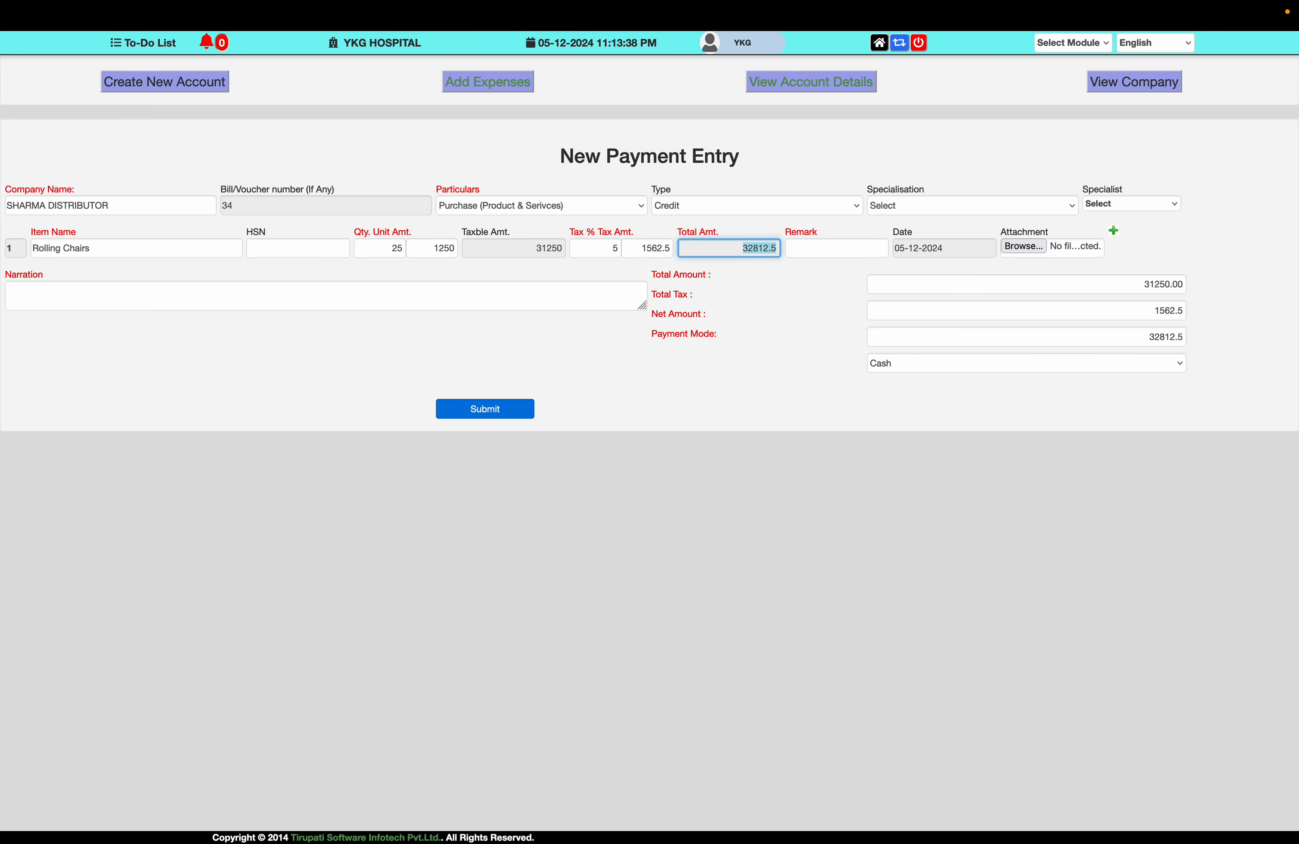
- Add a second item: Doctor's Table, quantity 20 at 4000 with 5% tax
{"action": "left_click", "coordinate": [1114, 229]}
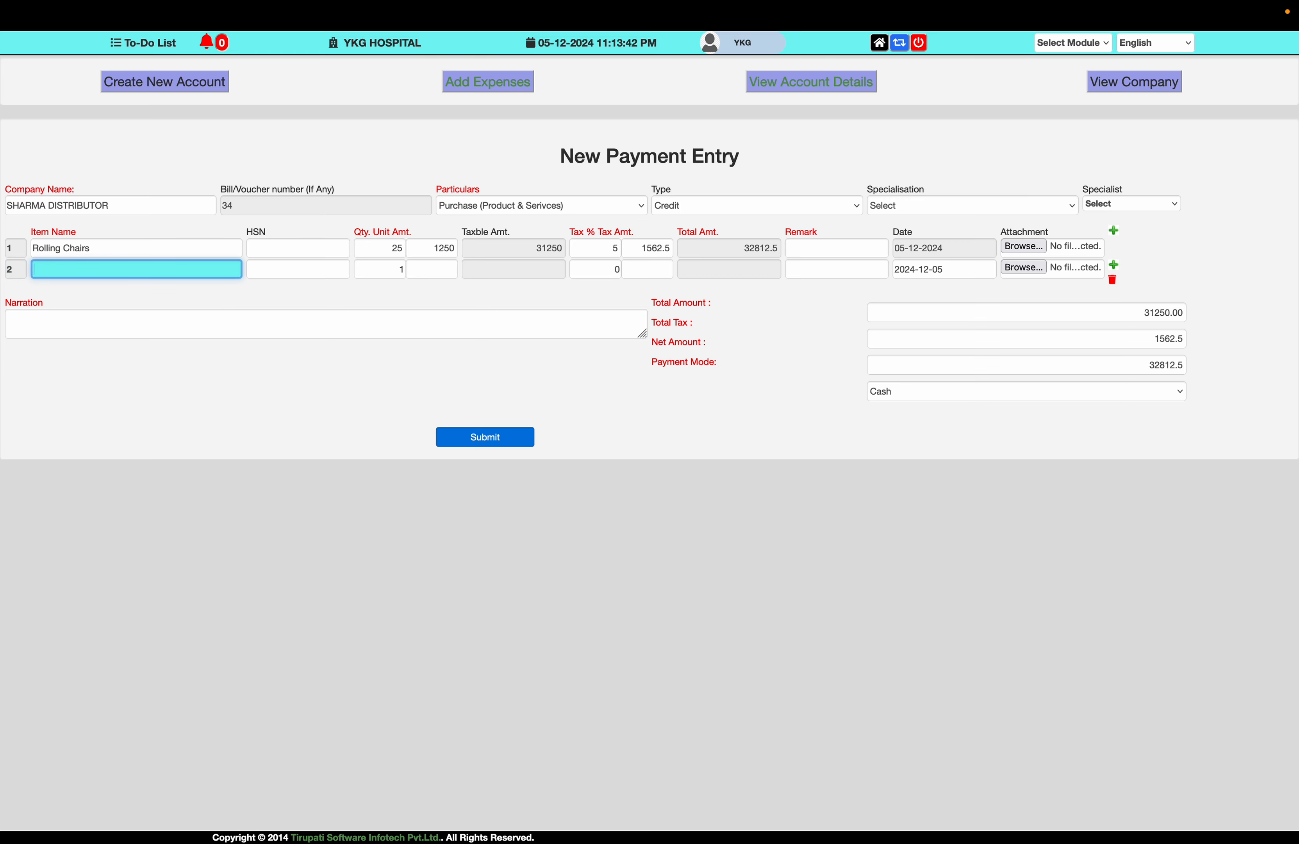
{"action": "type", "text": "Doctor's Table"}
{"action": "key", "text": "Tab"}
{"action": "key", "text": "Tab"}
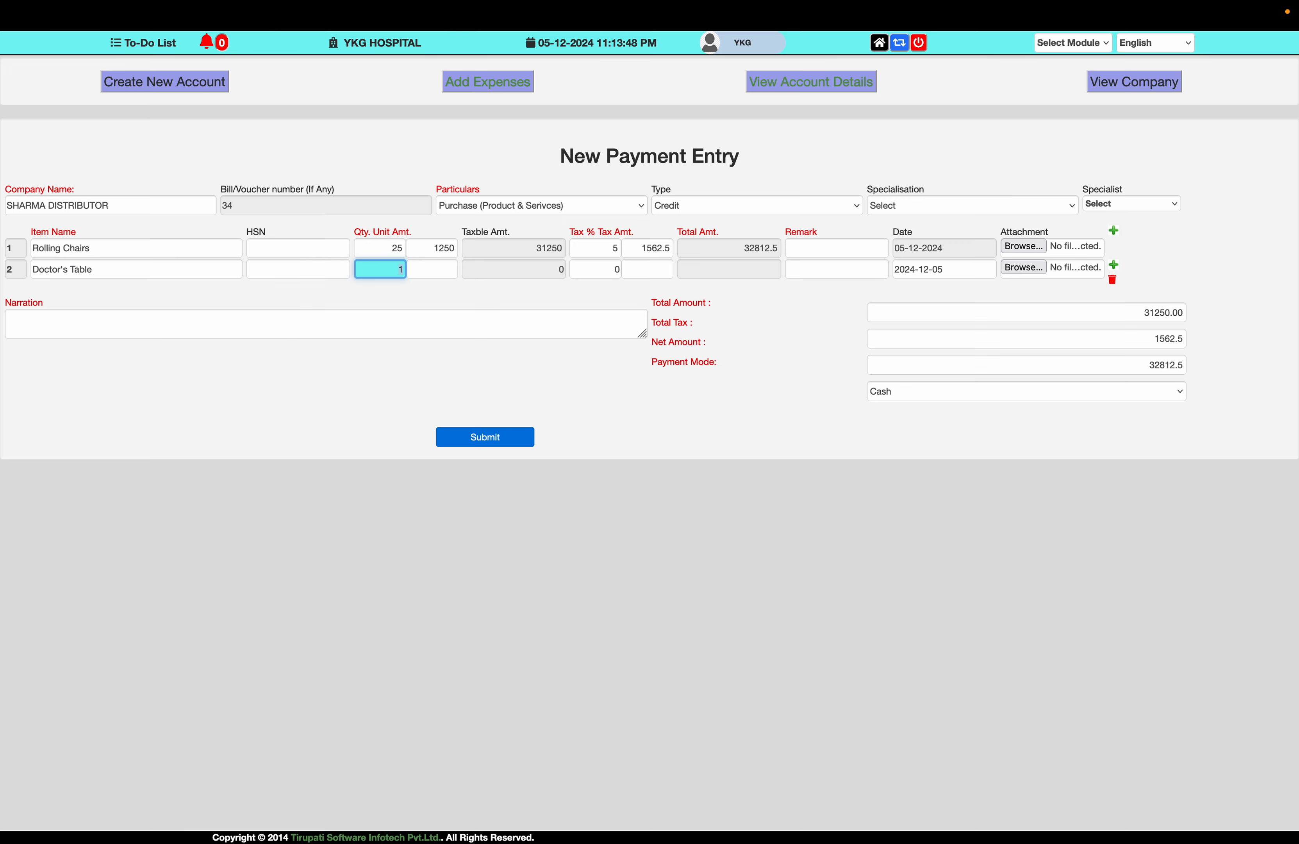
{"action": "type", "text": "20"}
{"action": "key", "text": "Tab"}
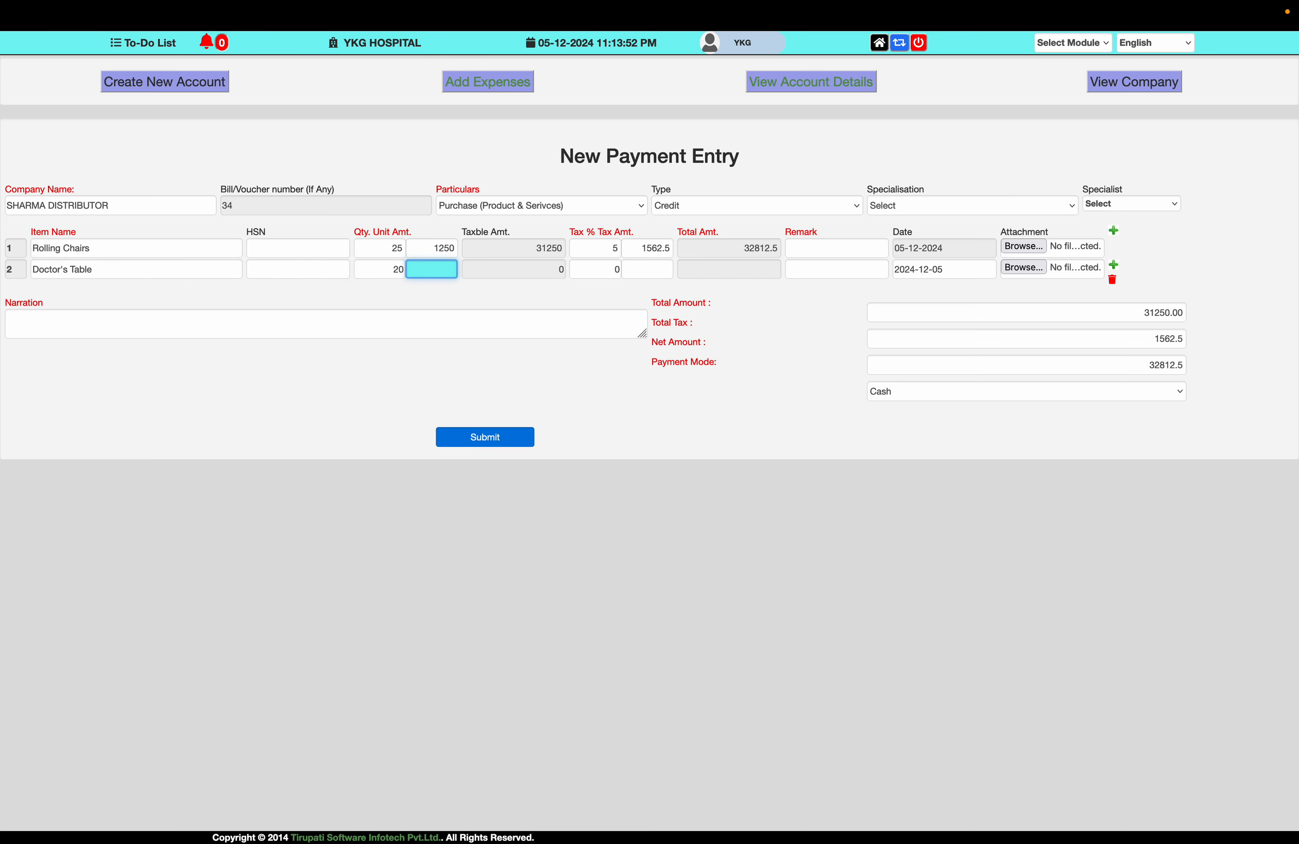
{"action": "type", "text": "4000"}
{"action": "key", "text": "Tab"}
{"action": "key", "text": "Tab"}
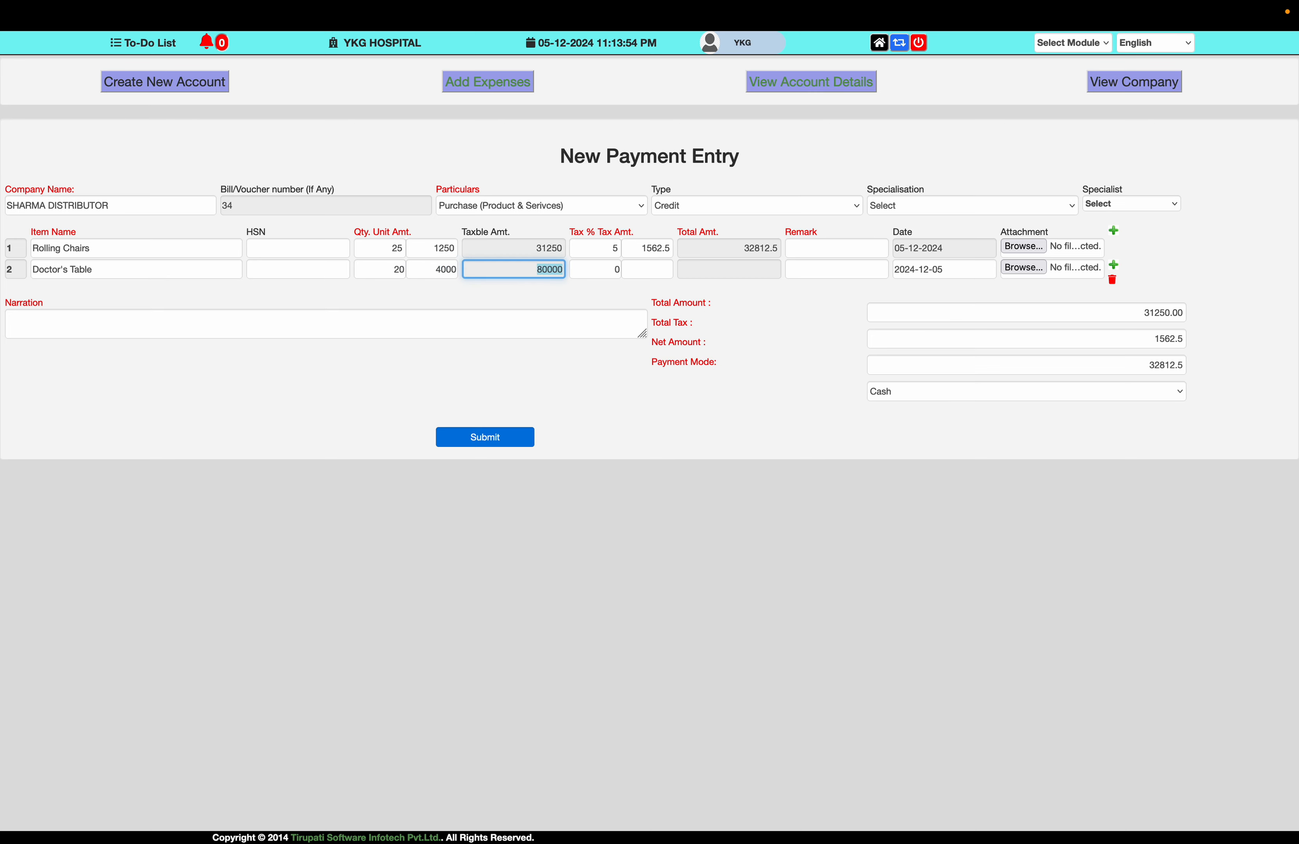
{"action": "type", "text": "5"}
{"action": "key", "text": "Tab"}
{"action": "key", "text": "Tab"}
{"action": "key", "text": "Tab"}
{"action": "key", "text": "Tab"}
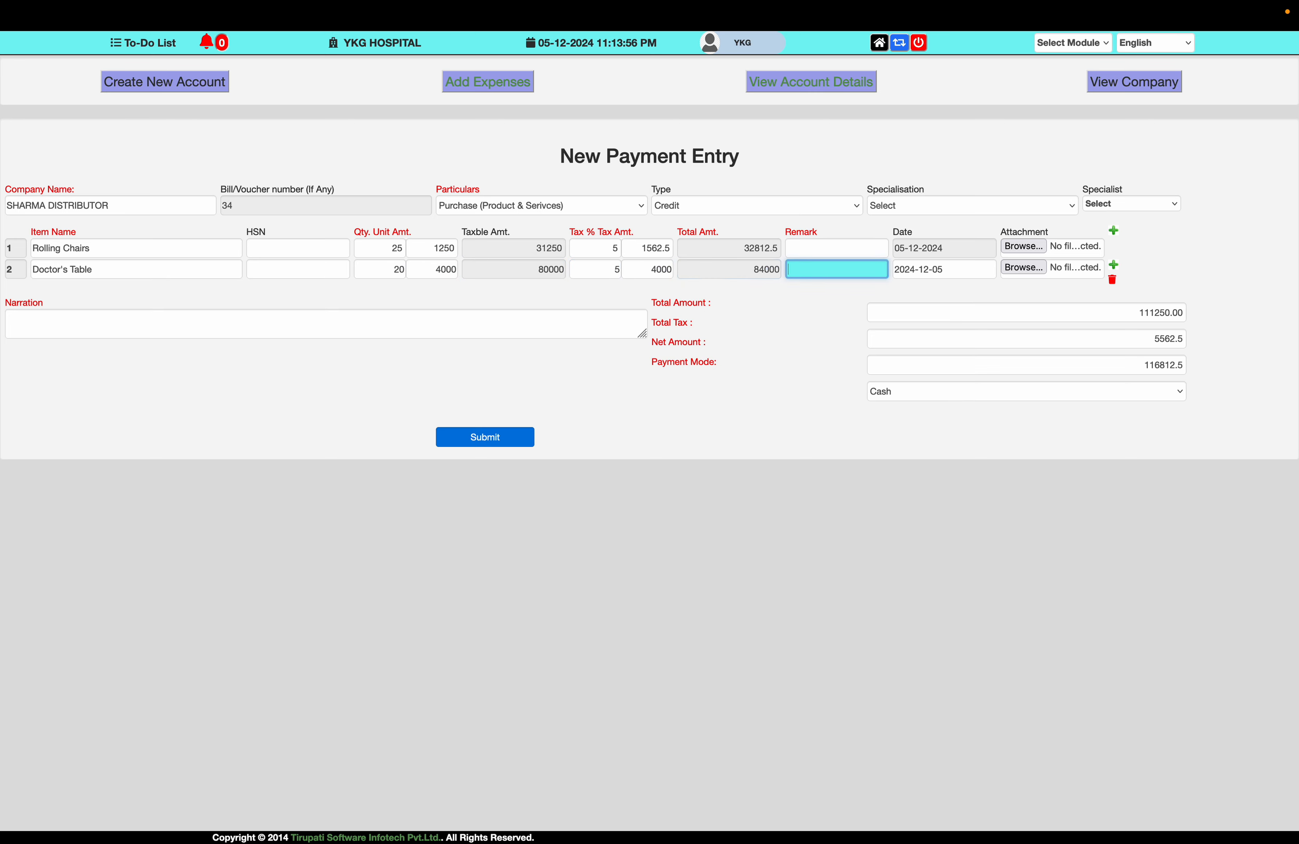
{"action": "left_click", "coordinate": [1017, 269]}
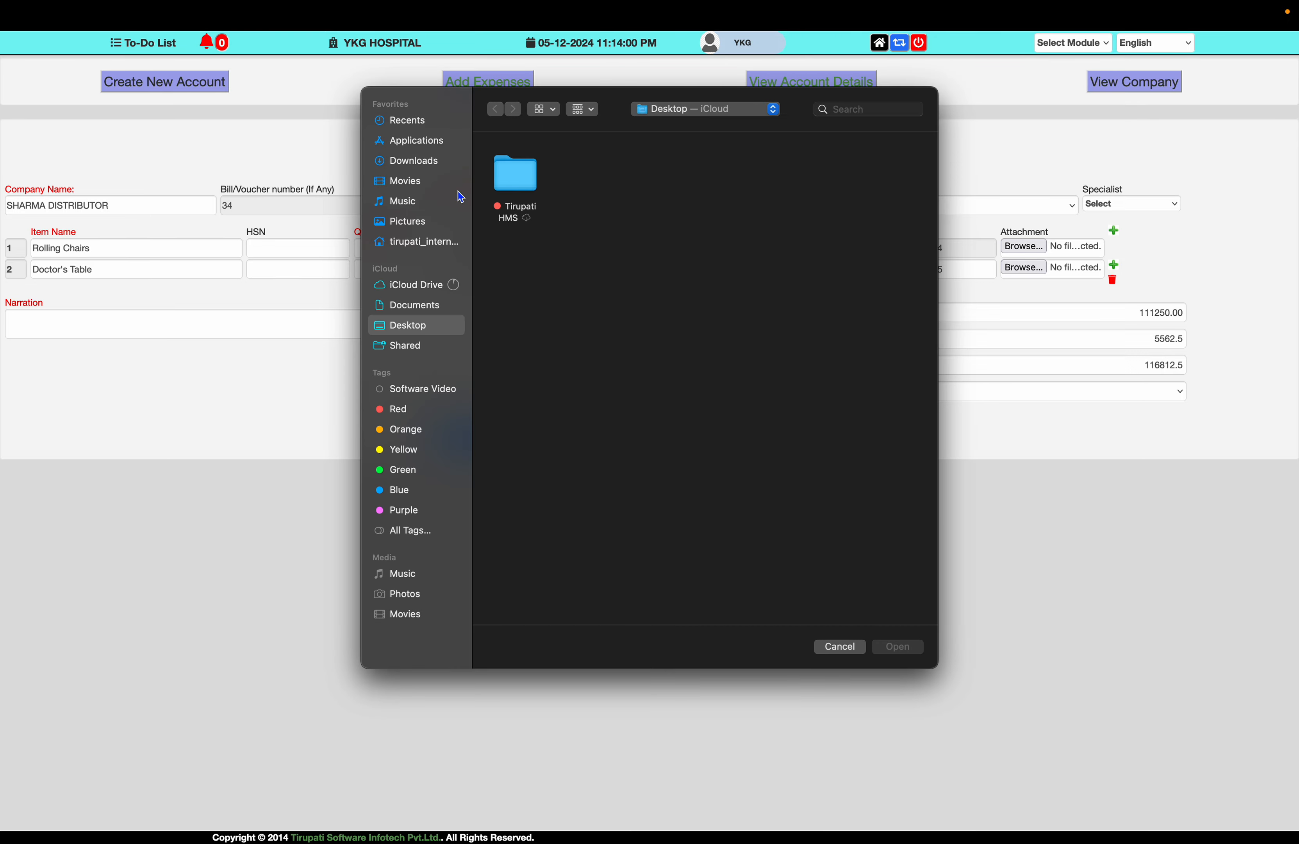
- Attach the Airtel image from Downloads and write a furniture-purchase narration
{"action": "left_click", "coordinate": [425, 161]}
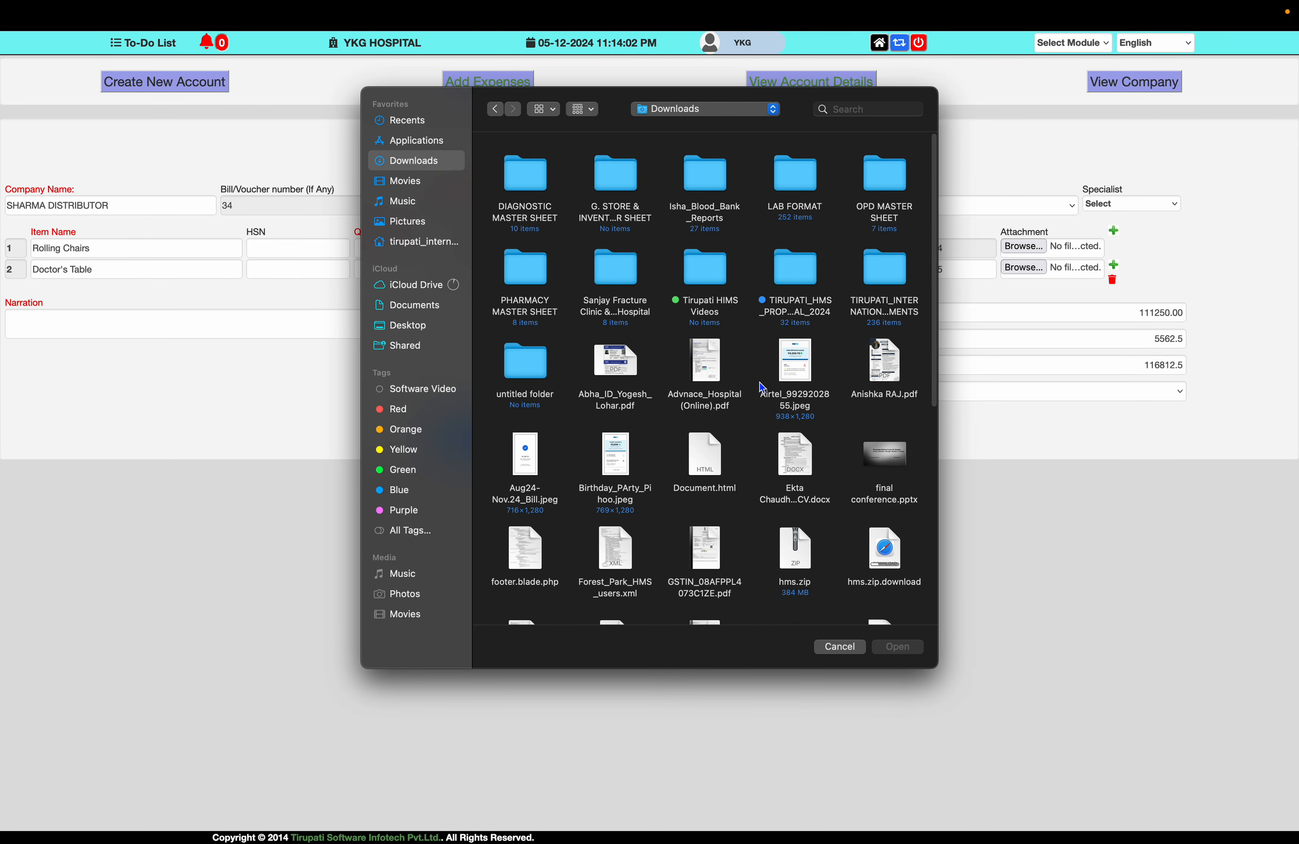
{"action": "double_click", "coordinate": [802, 373]}
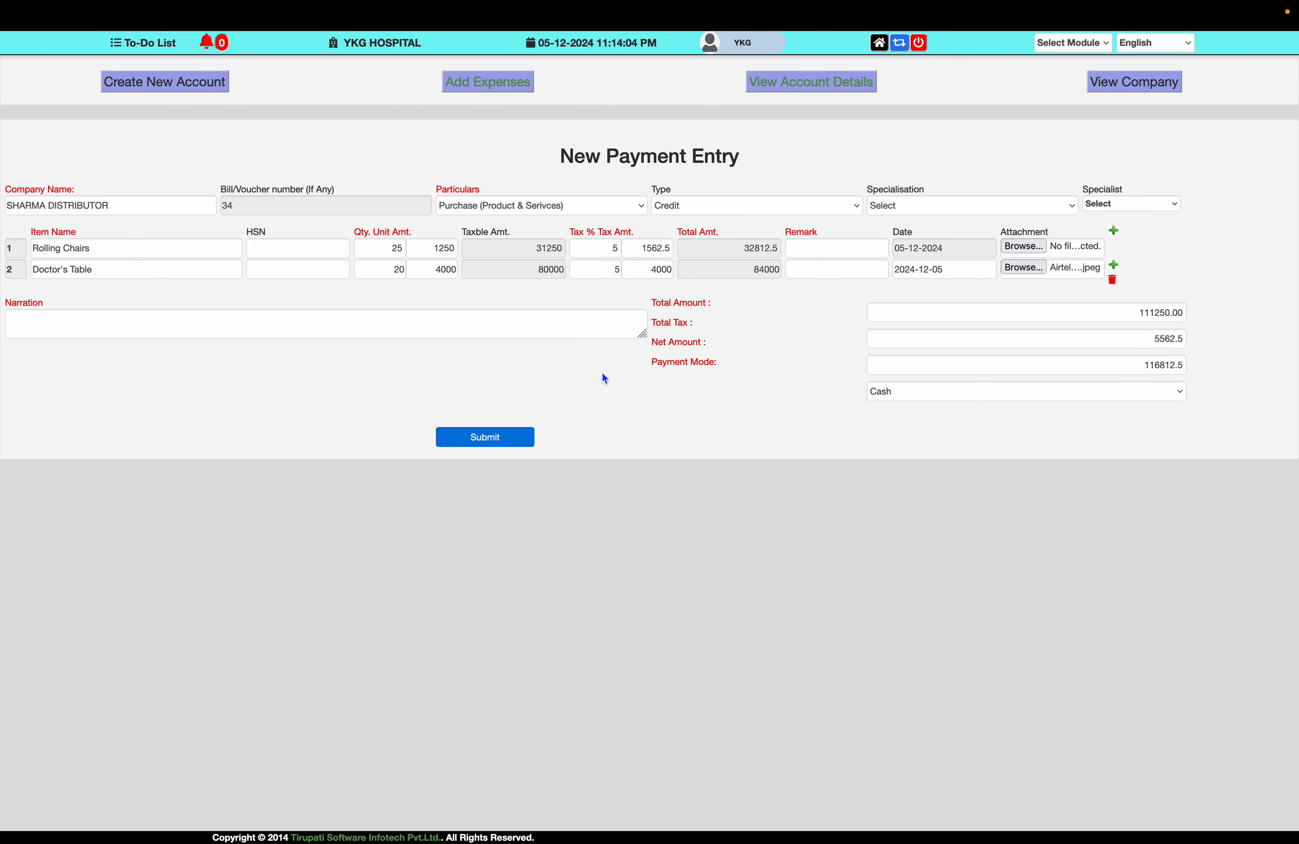
{"action": "left_click", "coordinate": [353, 333]}
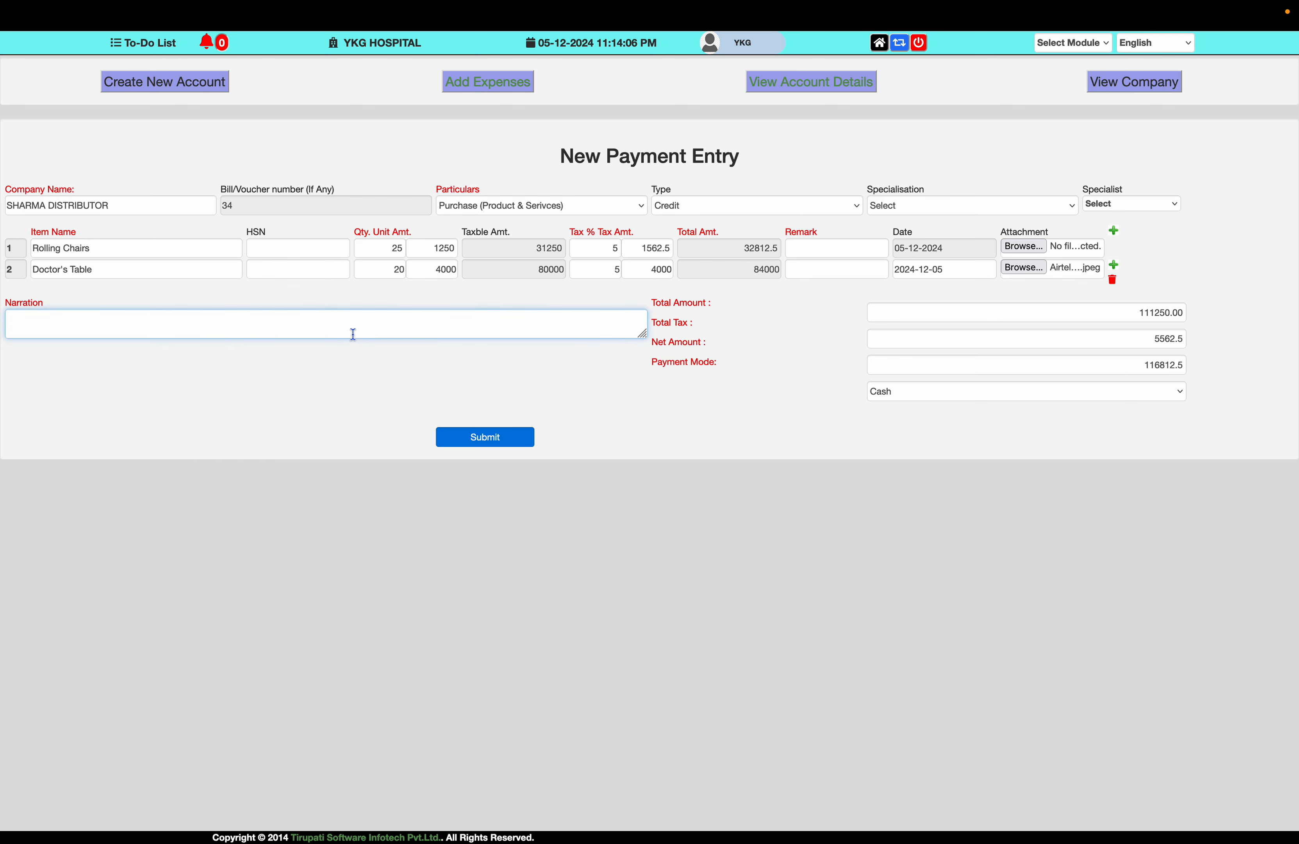
{"action": "type", "text": "Furrniture purchase of Doctor Cable"}
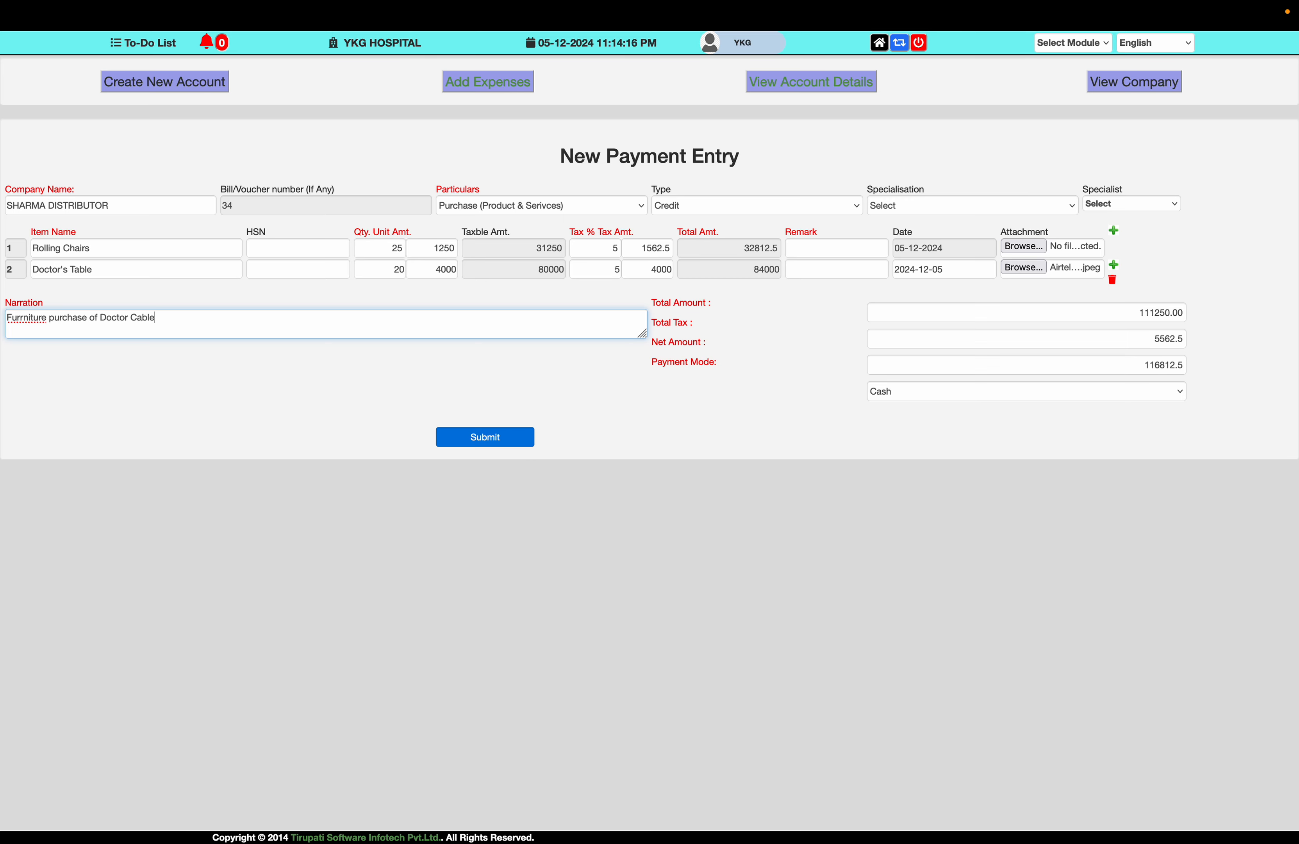
{"action": "key", "text": "BackSpace"}
{"action": "type", "text": "in"}
{"action": "key", "text": "Tab"}
{"action": "key", "text": "Tab"}
{"action": "key", "text": "Tab"}
{"action": "key", "text": "Tab"}
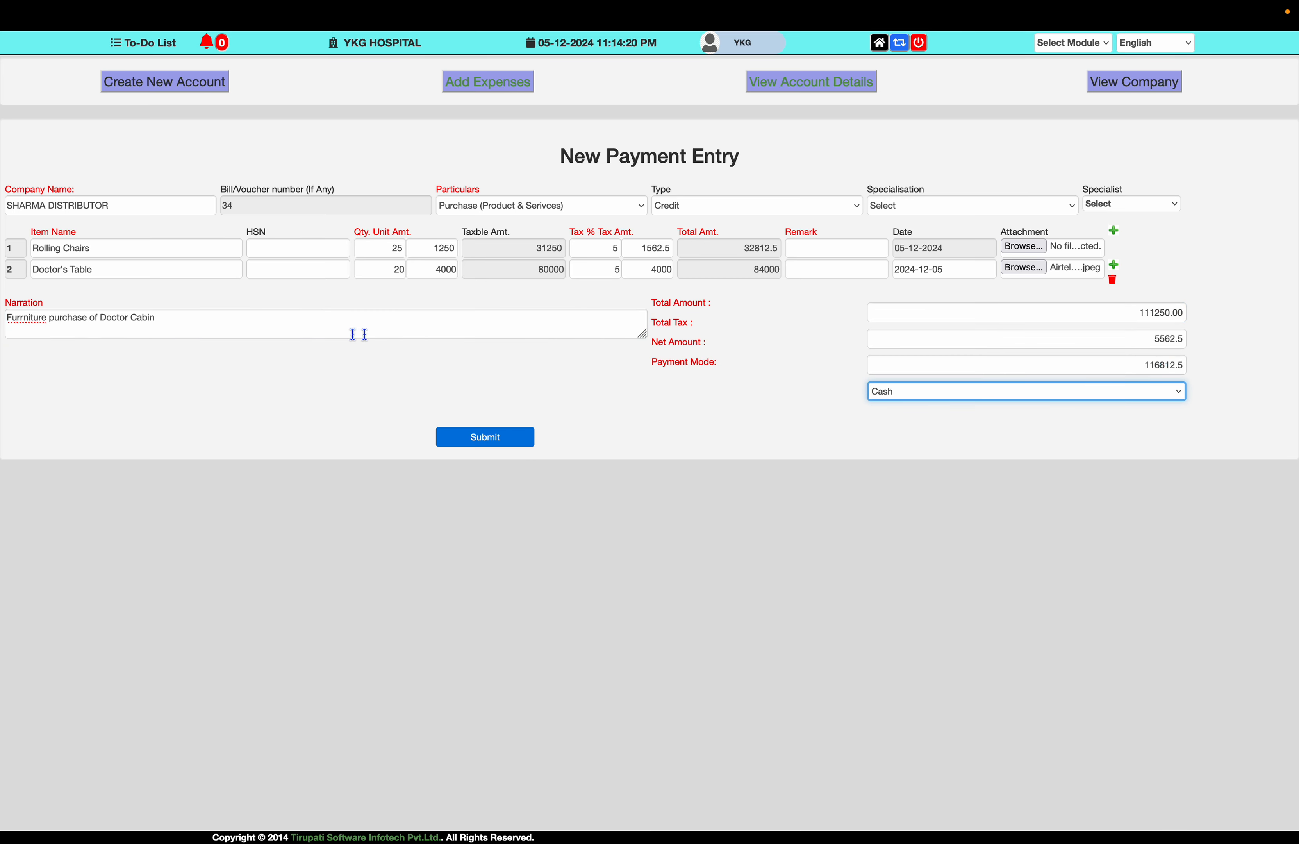
- Set payment mode to Due/Pending/Credit and submit voucher 34
{"action": "left_click", "coordinate": [916, 399]}
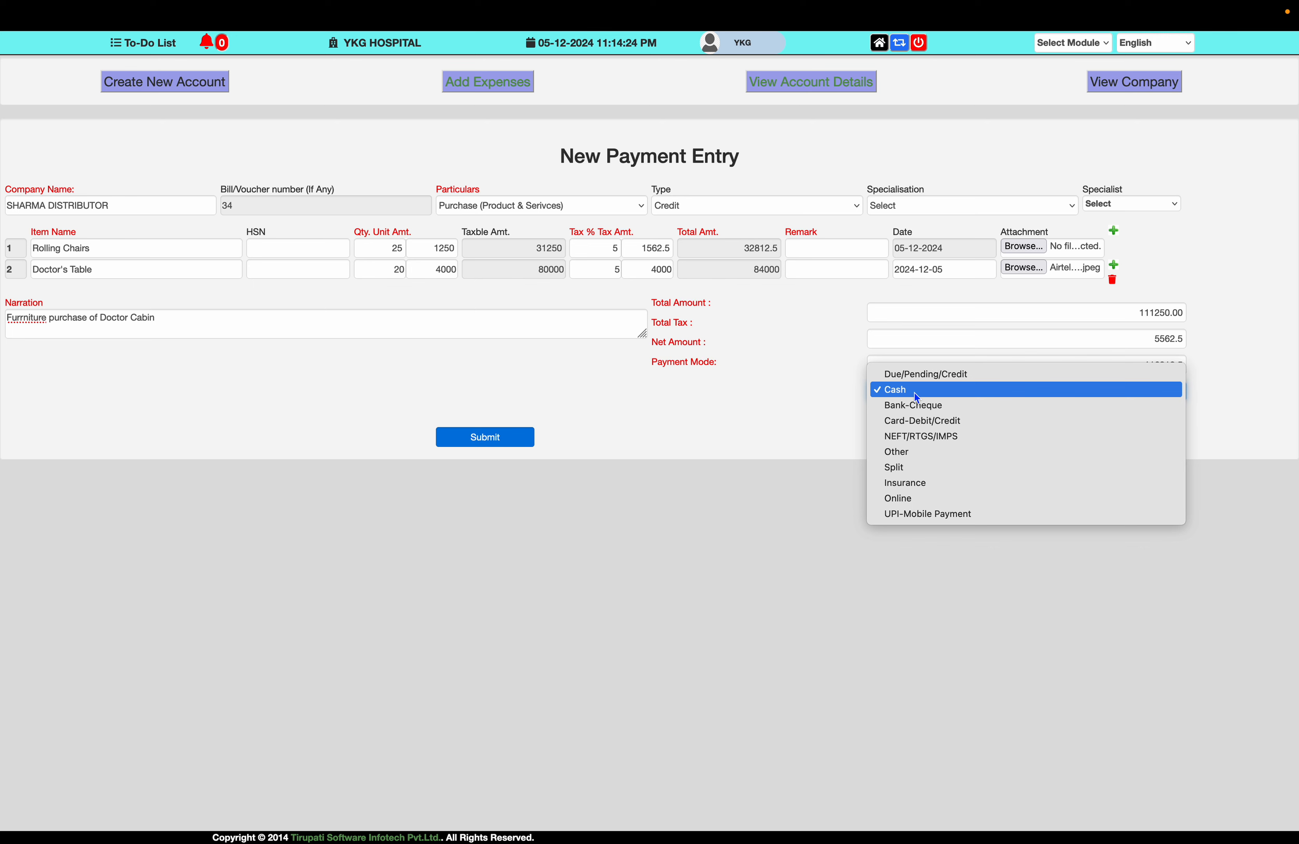
{"action": "left_click", "coordinate": [917, 376]}
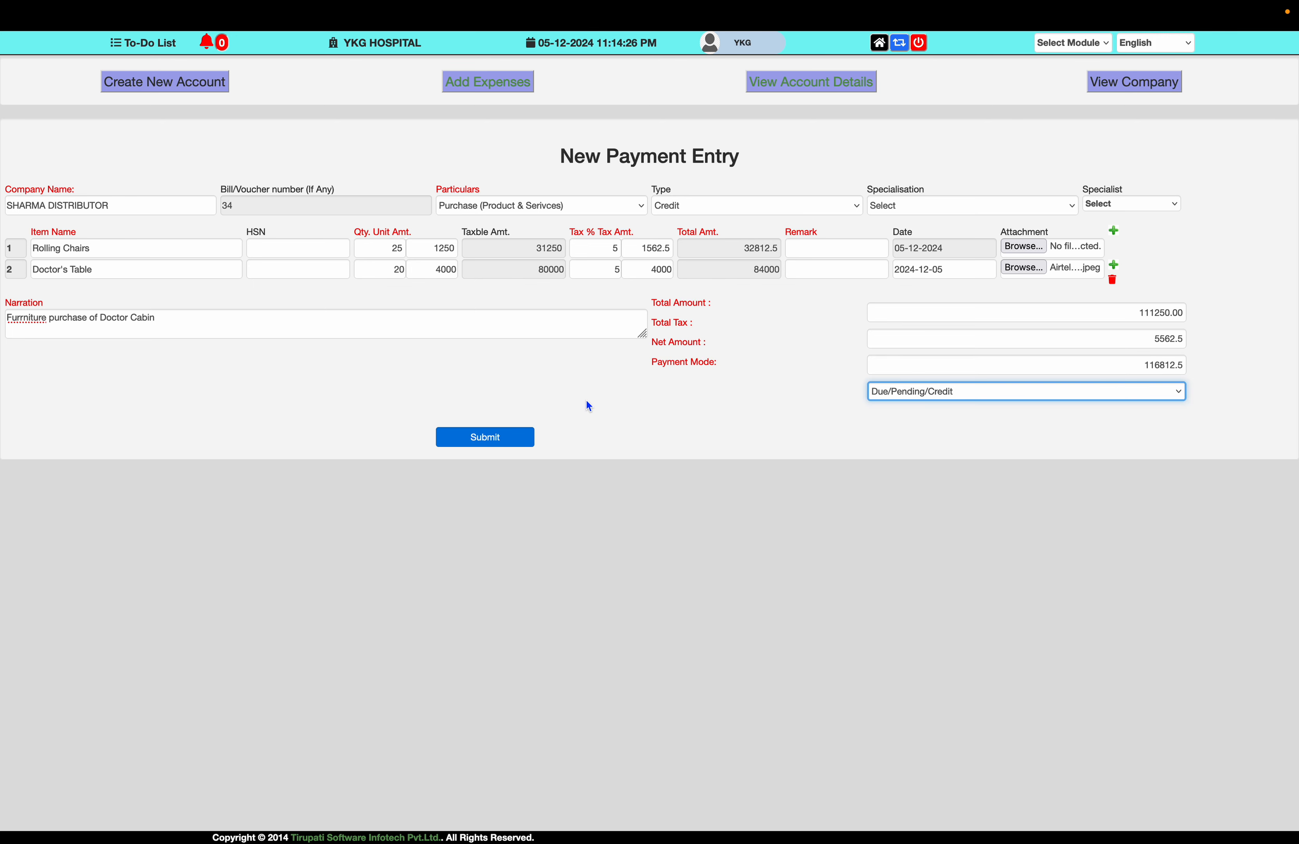
{"action": "left_click", "coordinate": [518, 441]}
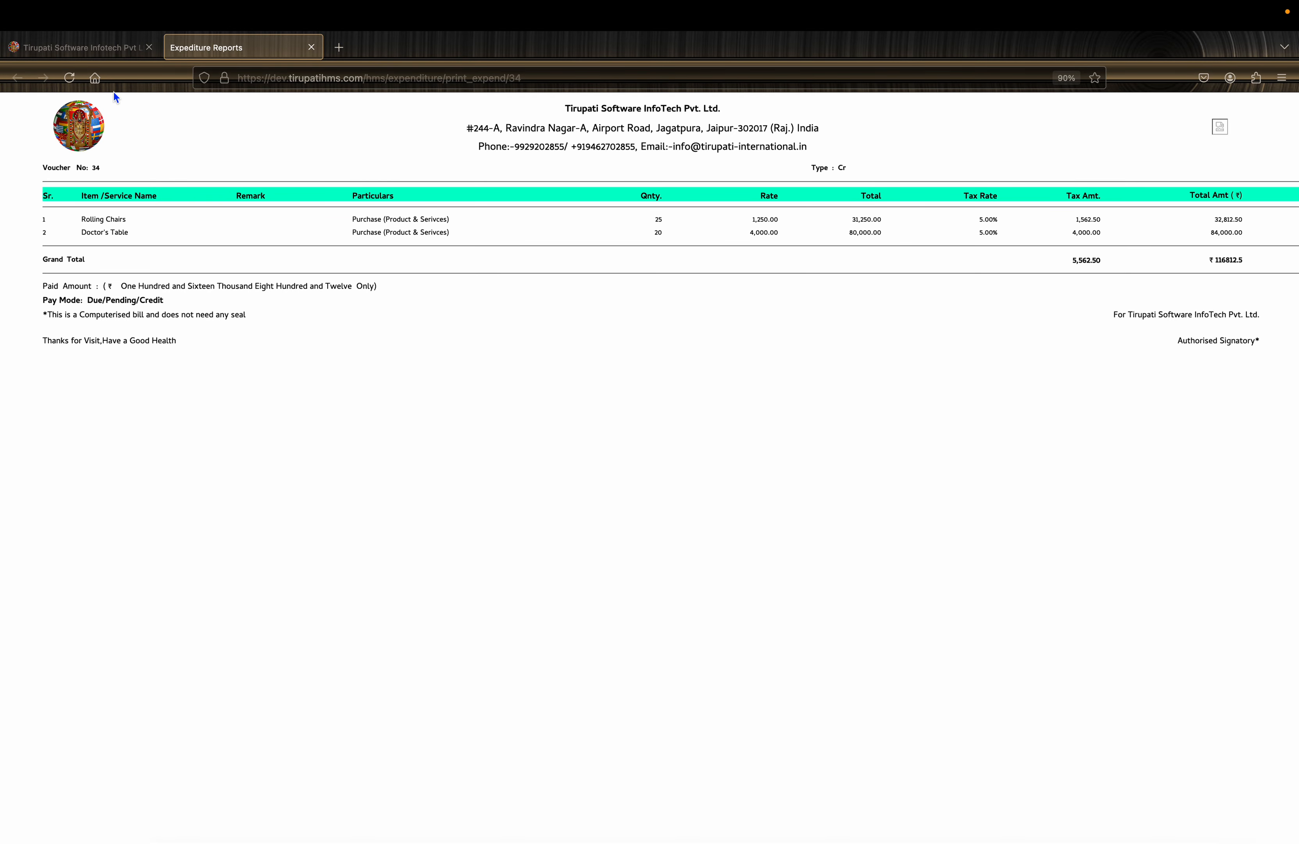
- Return to the app tab and view the company list under Account Details
{"action": "left_click", "coordinate": [89, 49]}
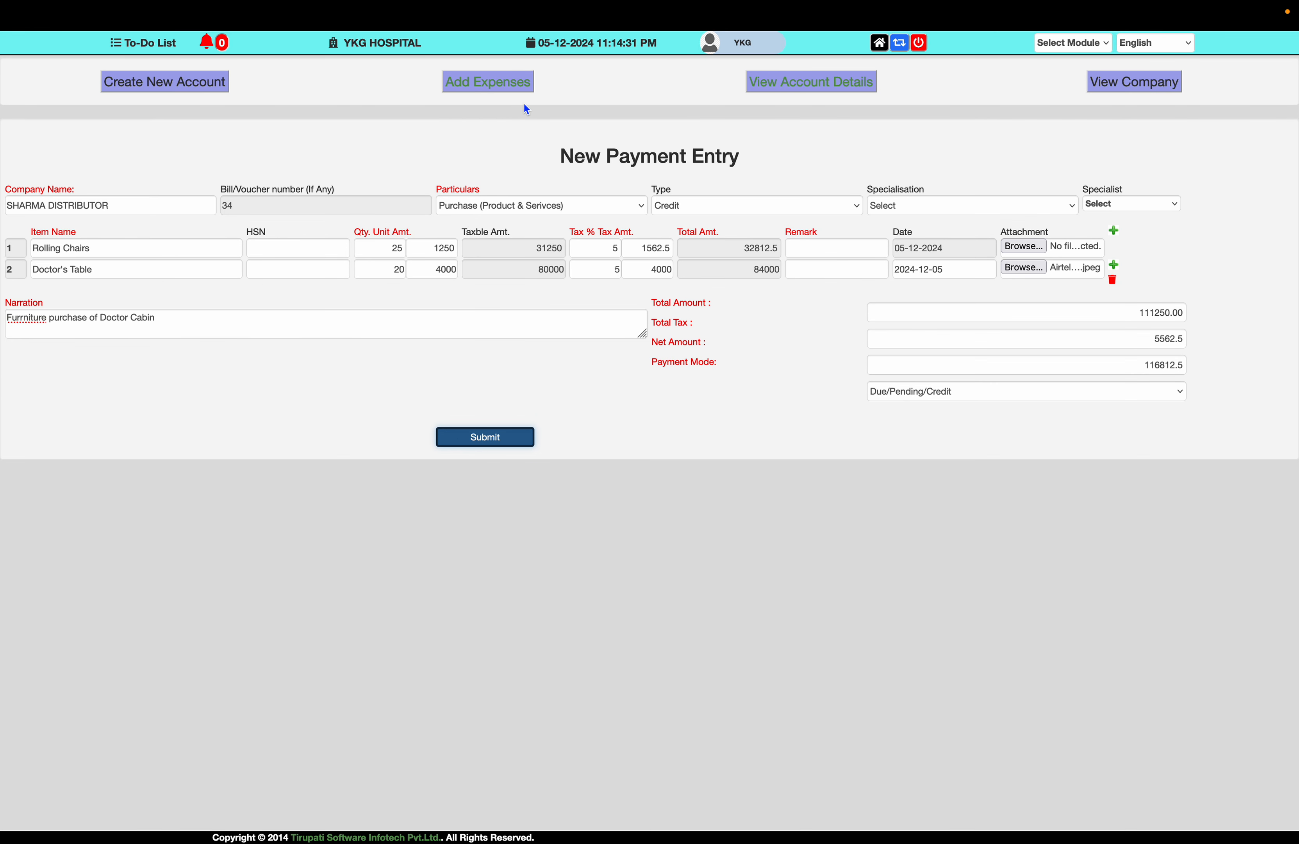
{"action": "left_click", "coordinate": [782, 91]}
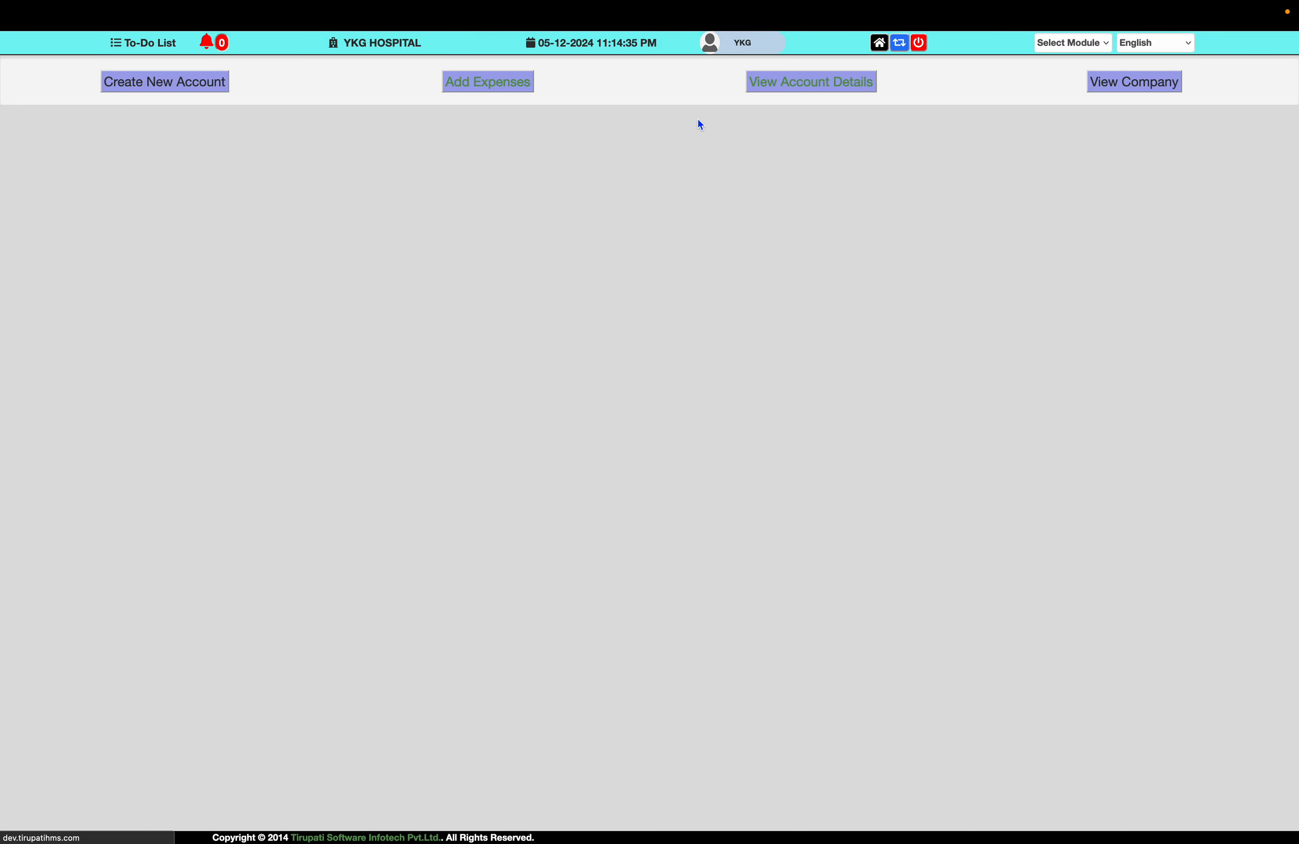
{"action": "left_click", "coordinate": [1141, 97]}
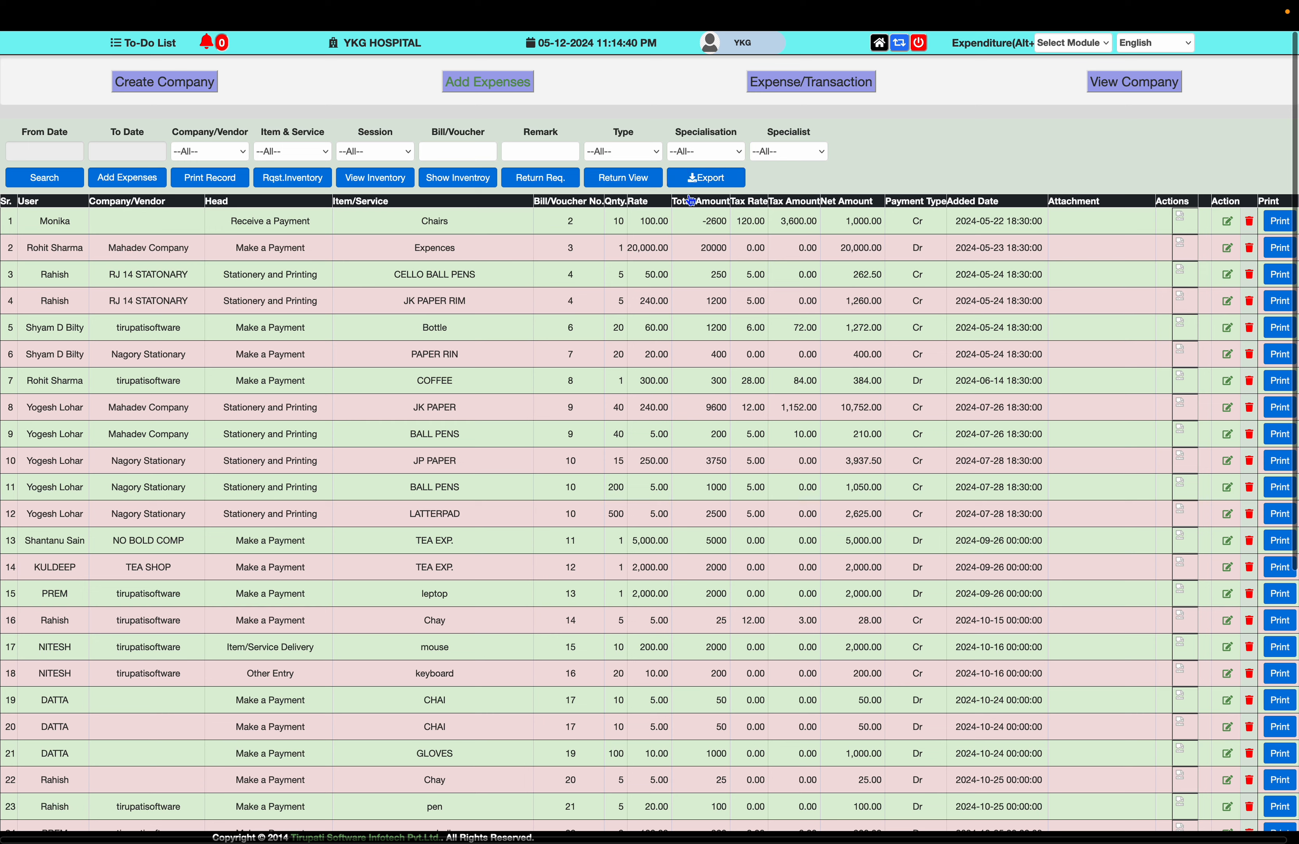
- Filter transactions to vendor SHARMA DISTRIBUTOR, then open a new payment entry (voucher 35)
{"action": "left_click", "coordinate": [229, 151]}
{"action": "type", "text": "sh"}
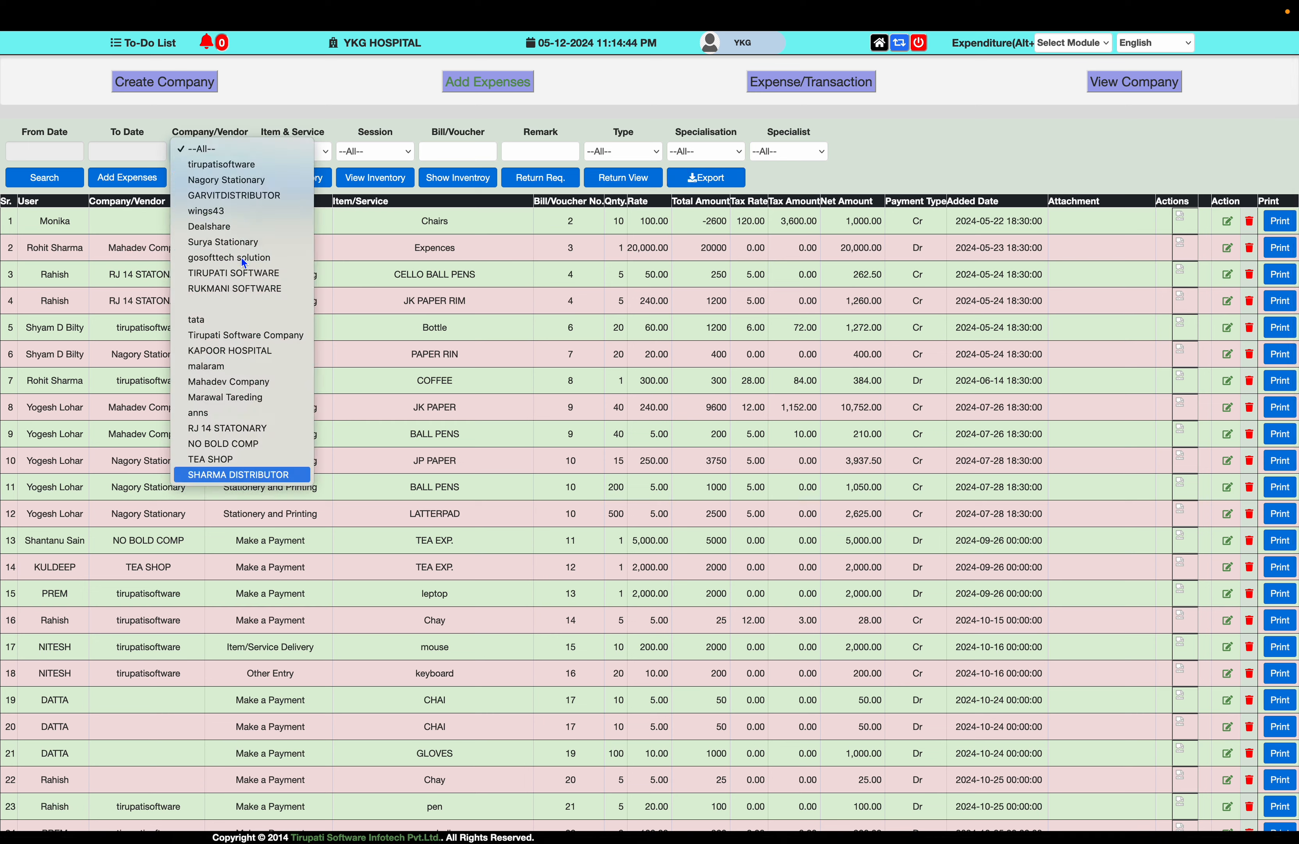
{"action": "key", "text": "Return"}
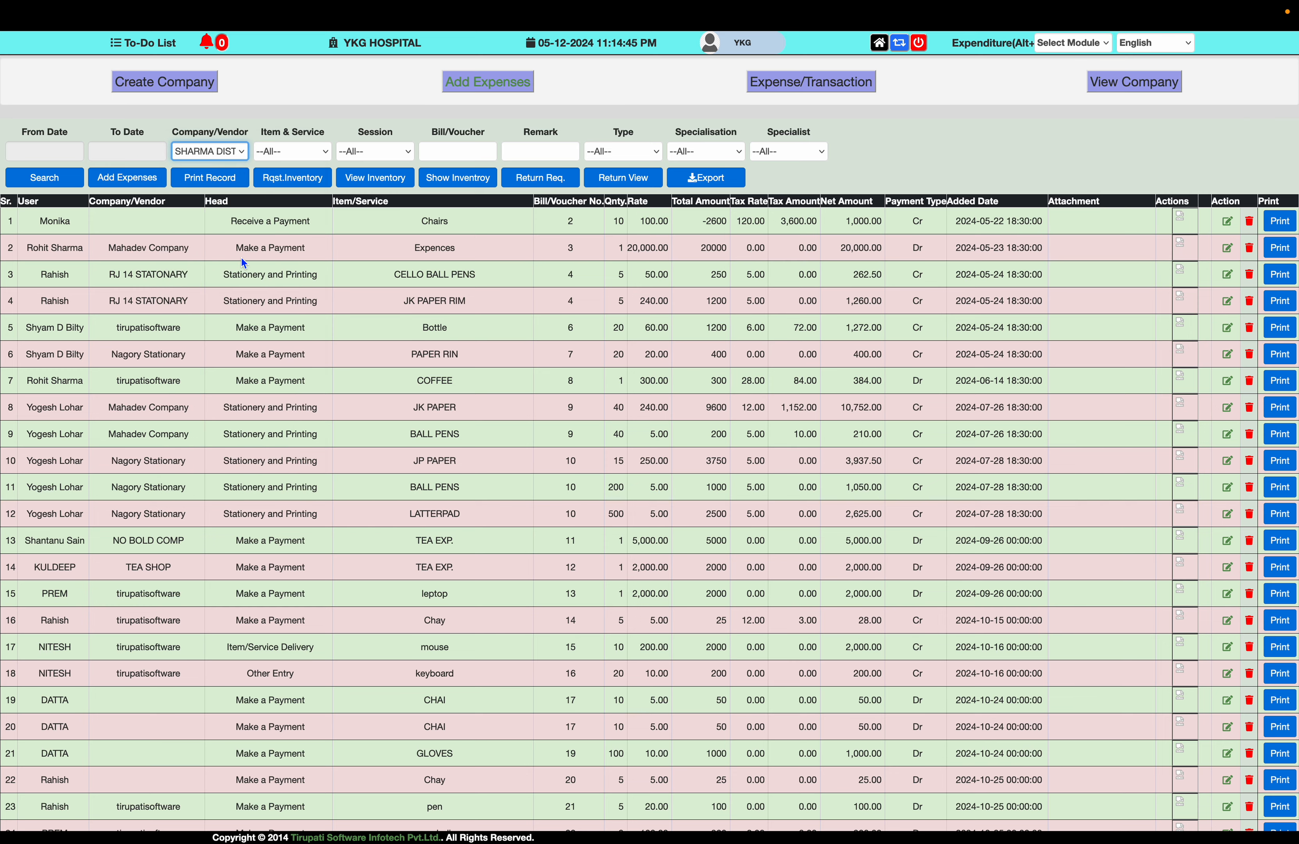
{"action": "left_click", "coordinate": [59, 182]}
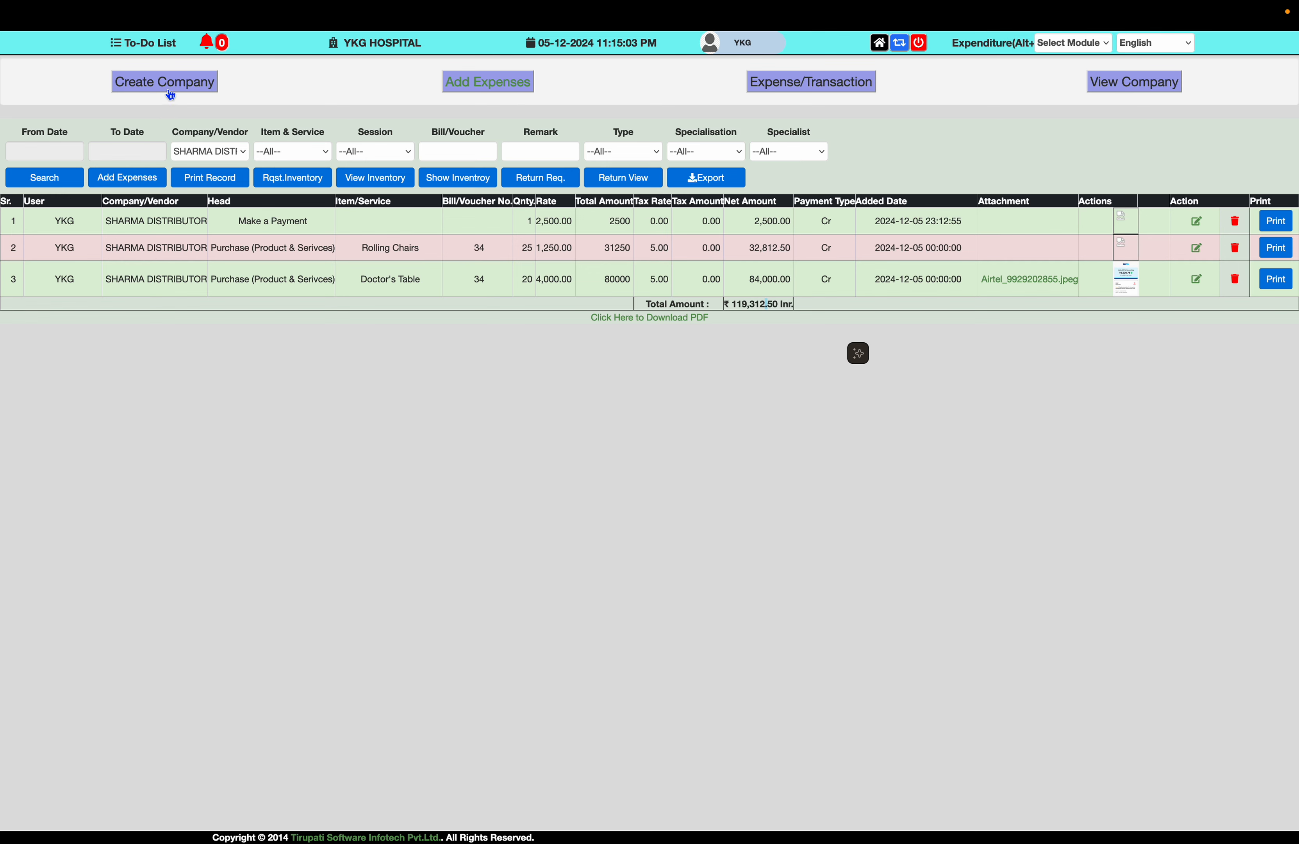
{"action": "left_click", "coordinate": [468, 84]}
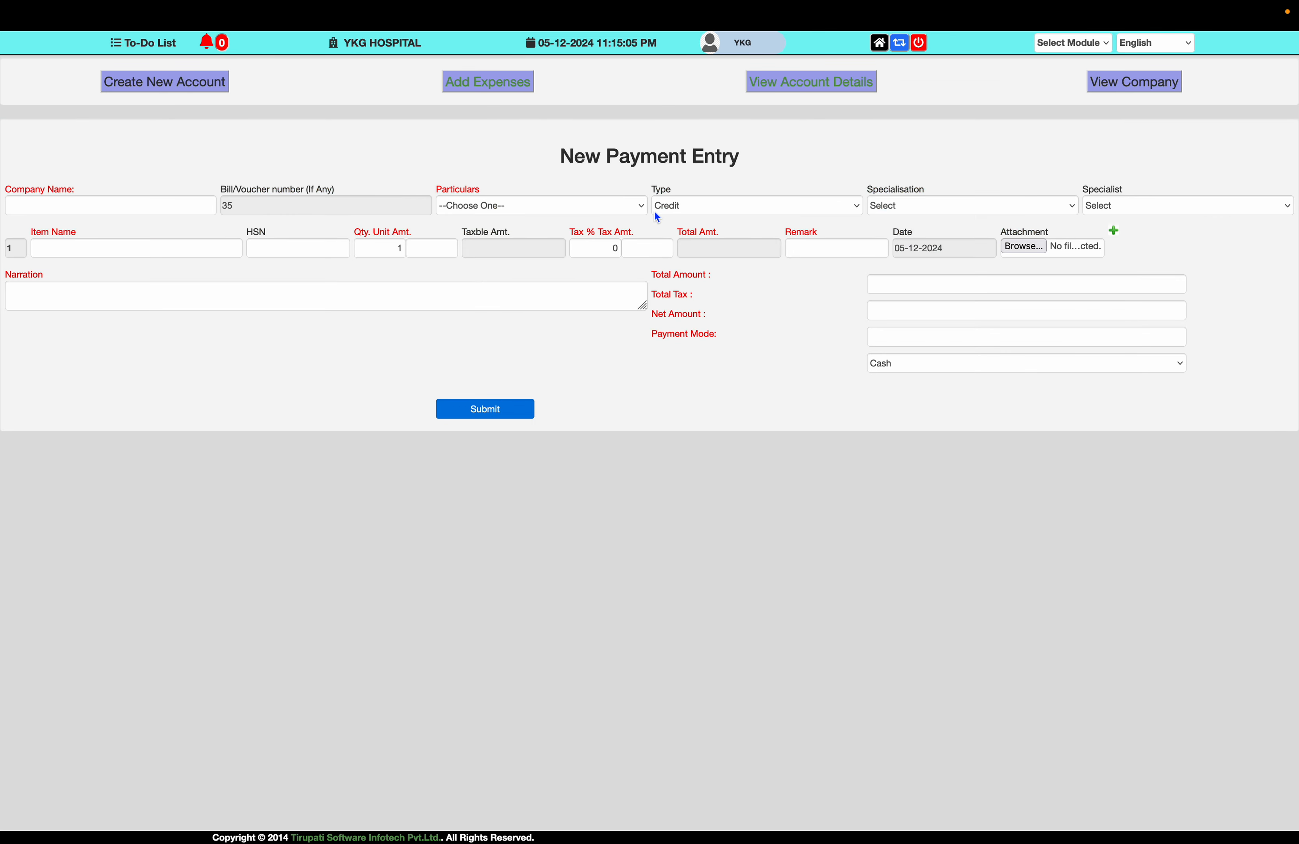
- Set company SHARMA DISTRIBUTOR, type Debit, and particulars Make a Payment
{"action": "left_click", "coordinate": [132, 206]}
{"action": "type", "text": "sha"}
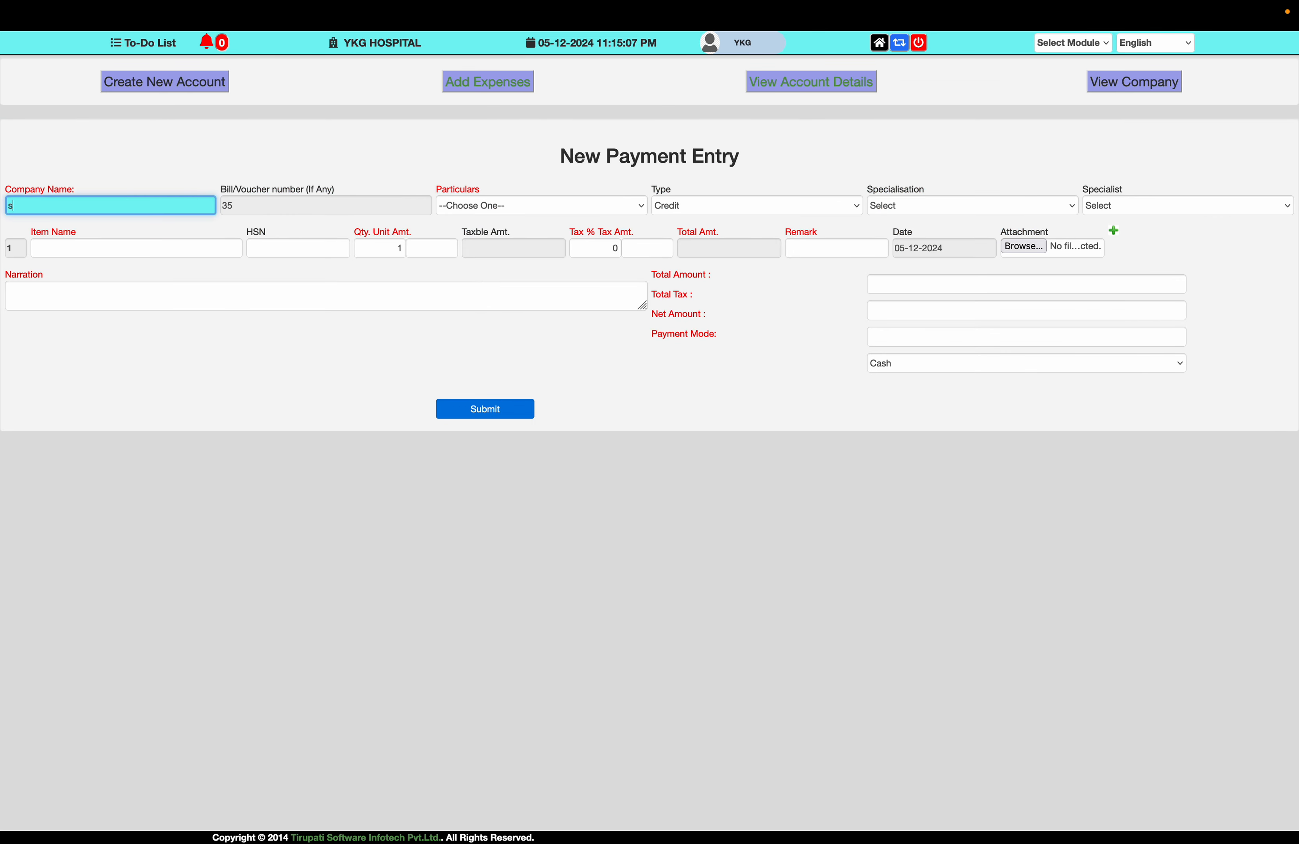
{"action": "left_click", "coordinate": [110, 258]}
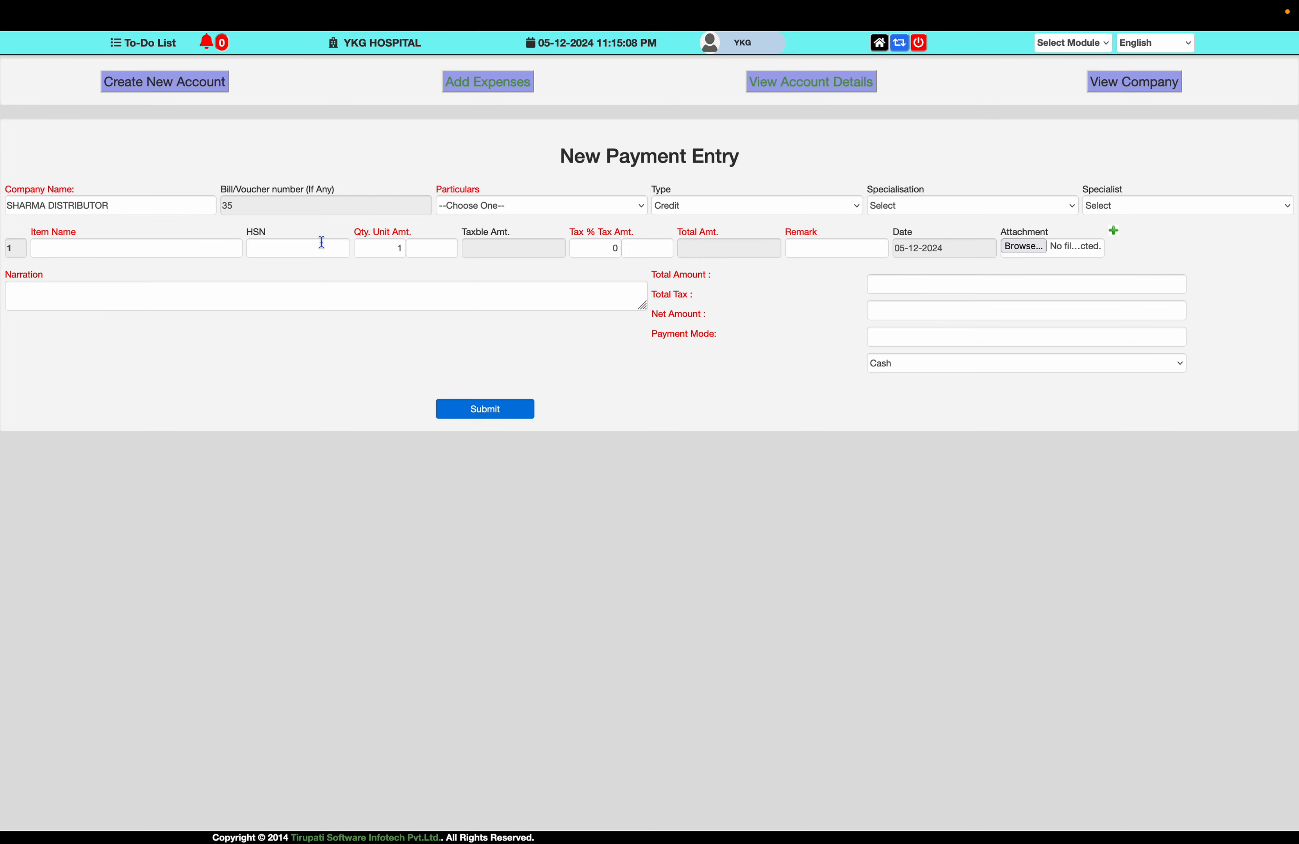
{"action": "left_click", "coordinate": [695, 207]}
{"action": "left_click", "coordinate": [694, 207]}
{"action": "left_click", "coordinate": [687, 207]}
{"action": "left_click", "coordinate": [689, 222]}
{"action": "left_click", "coordinate": [571, 213]}
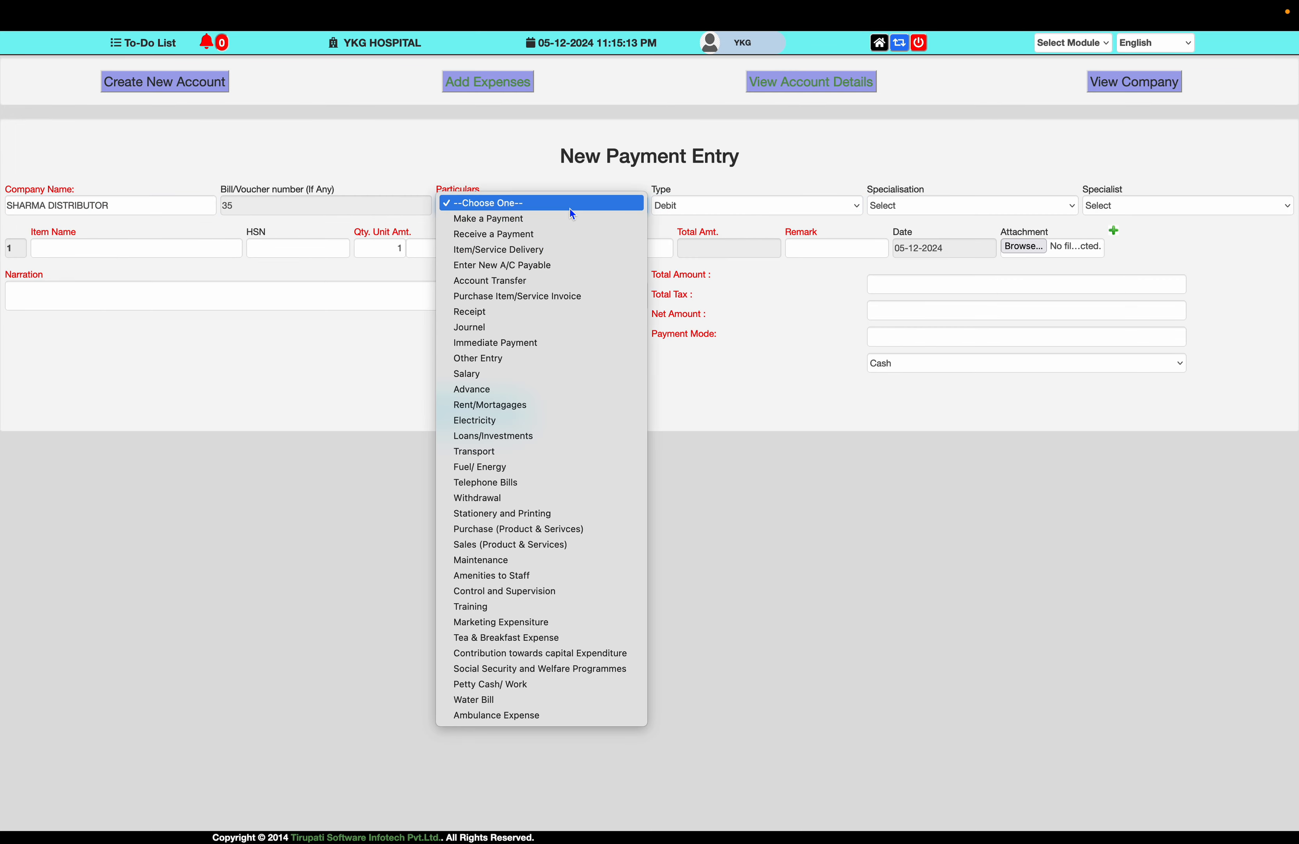
{"action": "left_click", "coordinate": [556, 218]}
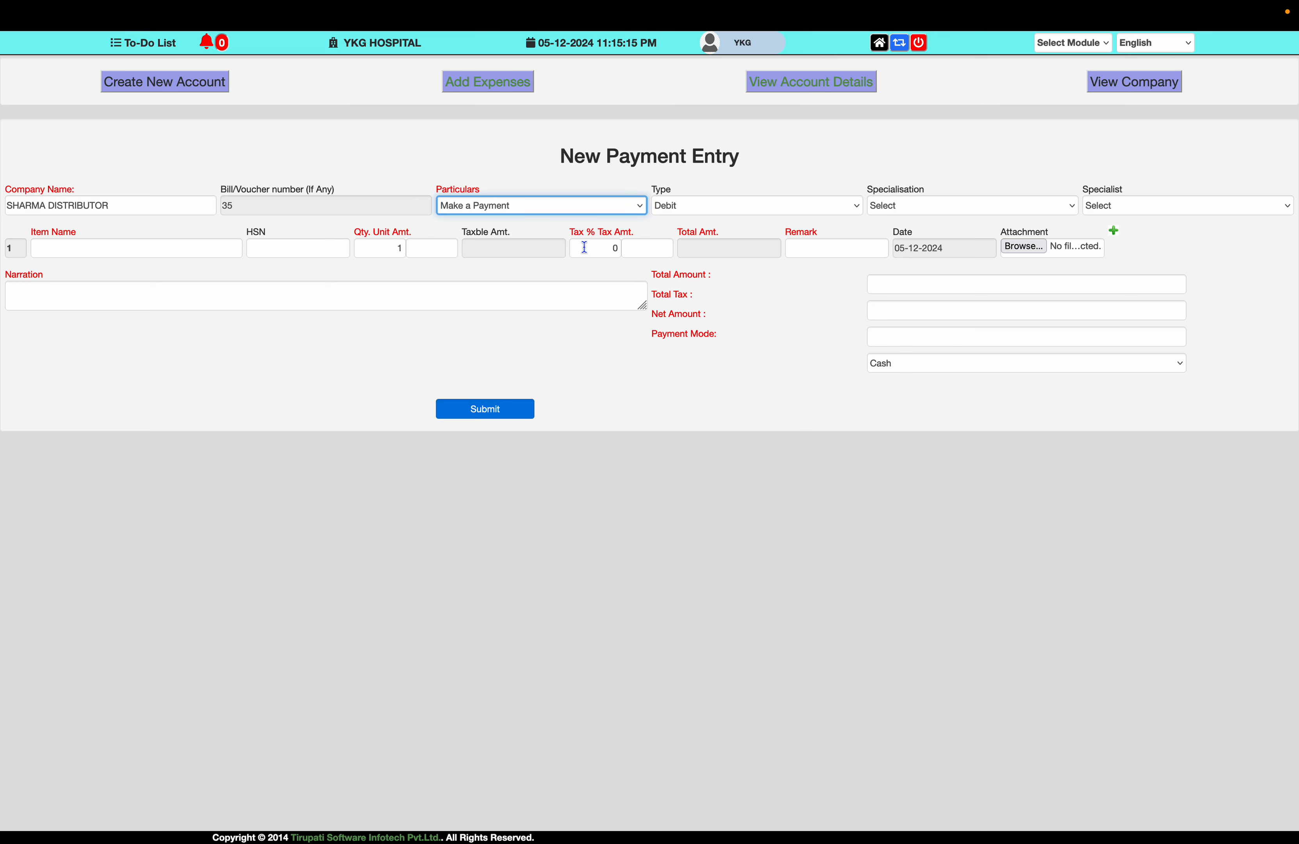
- Enter item 'Part Payment Against Furntiure INvoice', amount 50000, remark and cheque-reference narration
{"action": "left_click", "coordinate": [175, 250]}
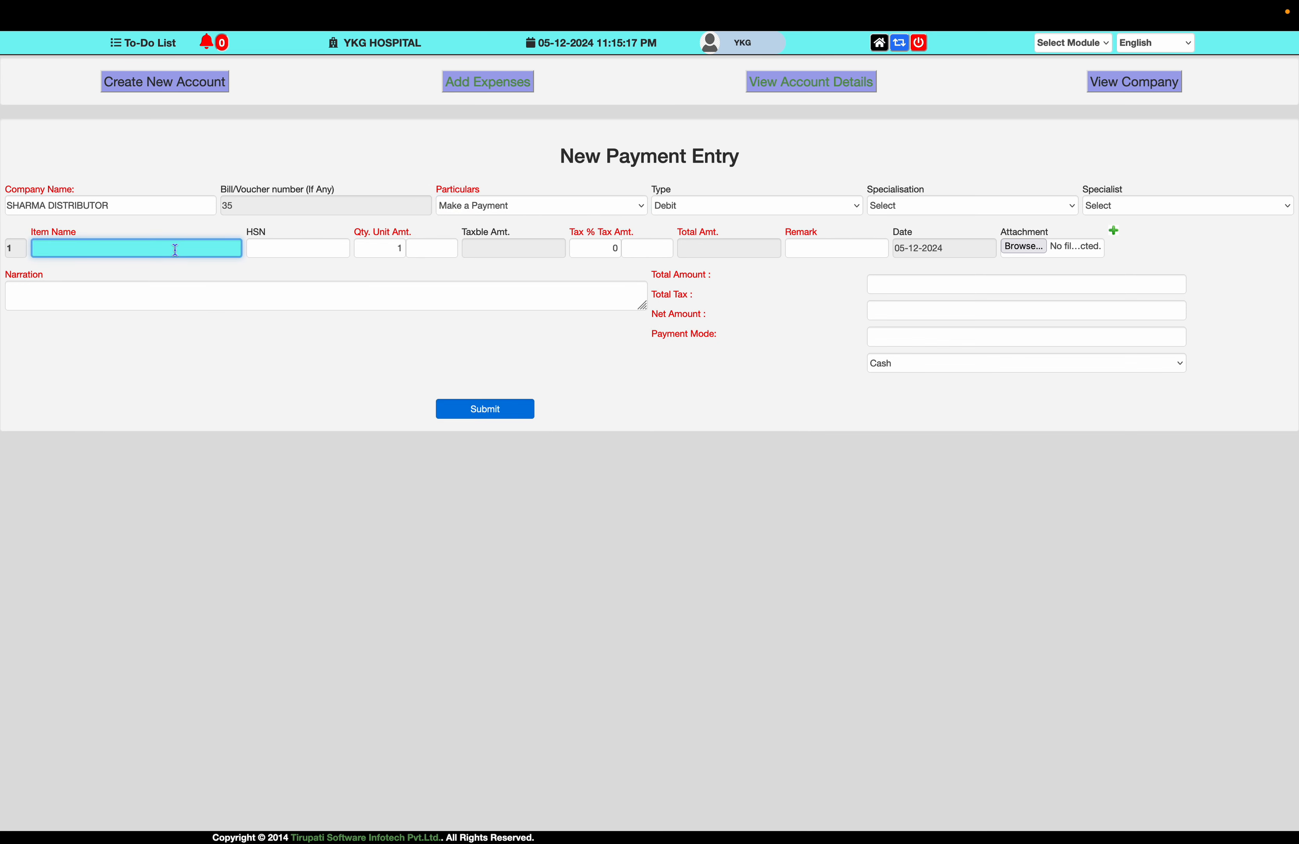
{"action": "type", "text": "Part Payment Against Furntiure INvoice"}
{"action": "key", "text": "Tab"}
{"action": "key", "text": "Tab"}
{"action": "key", "text": "Tab"}
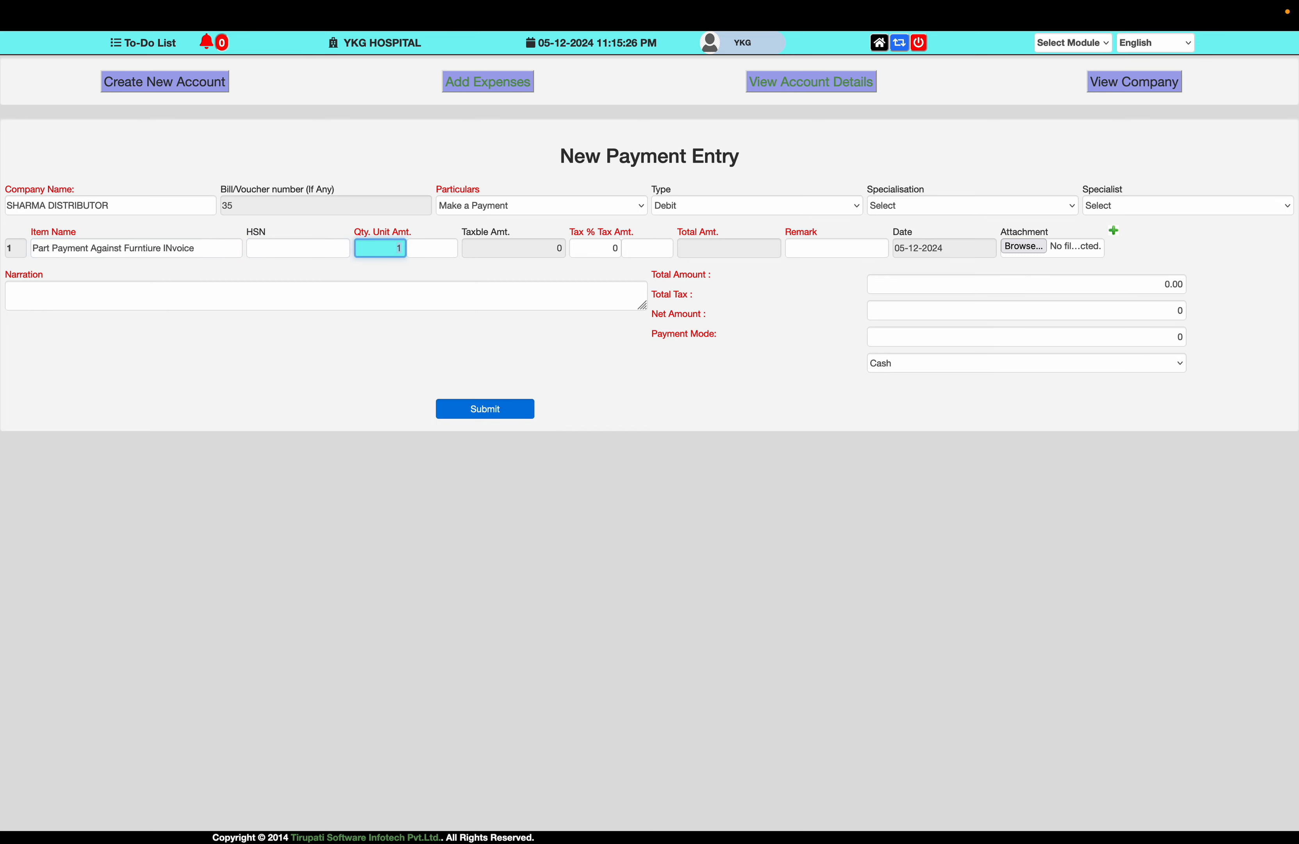
{"action": "type", "text": "5000"}
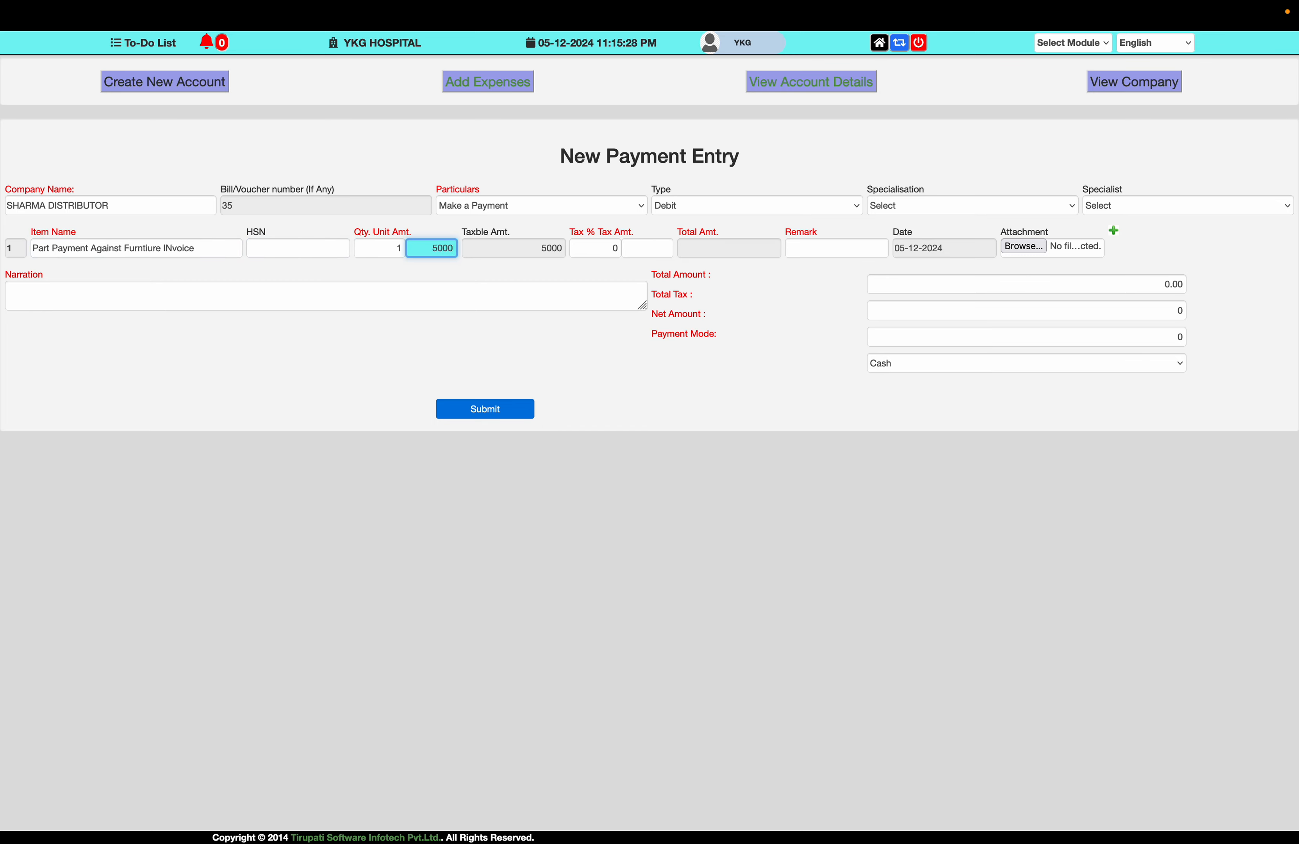
{"action": "type", "text": "0"}
{"action": "key", "text": "Tab"}
{"action": "key", "text": "Tab"}
{"action": "key", "text": "Tab"}
{"action": "key", "text": "Tab"}
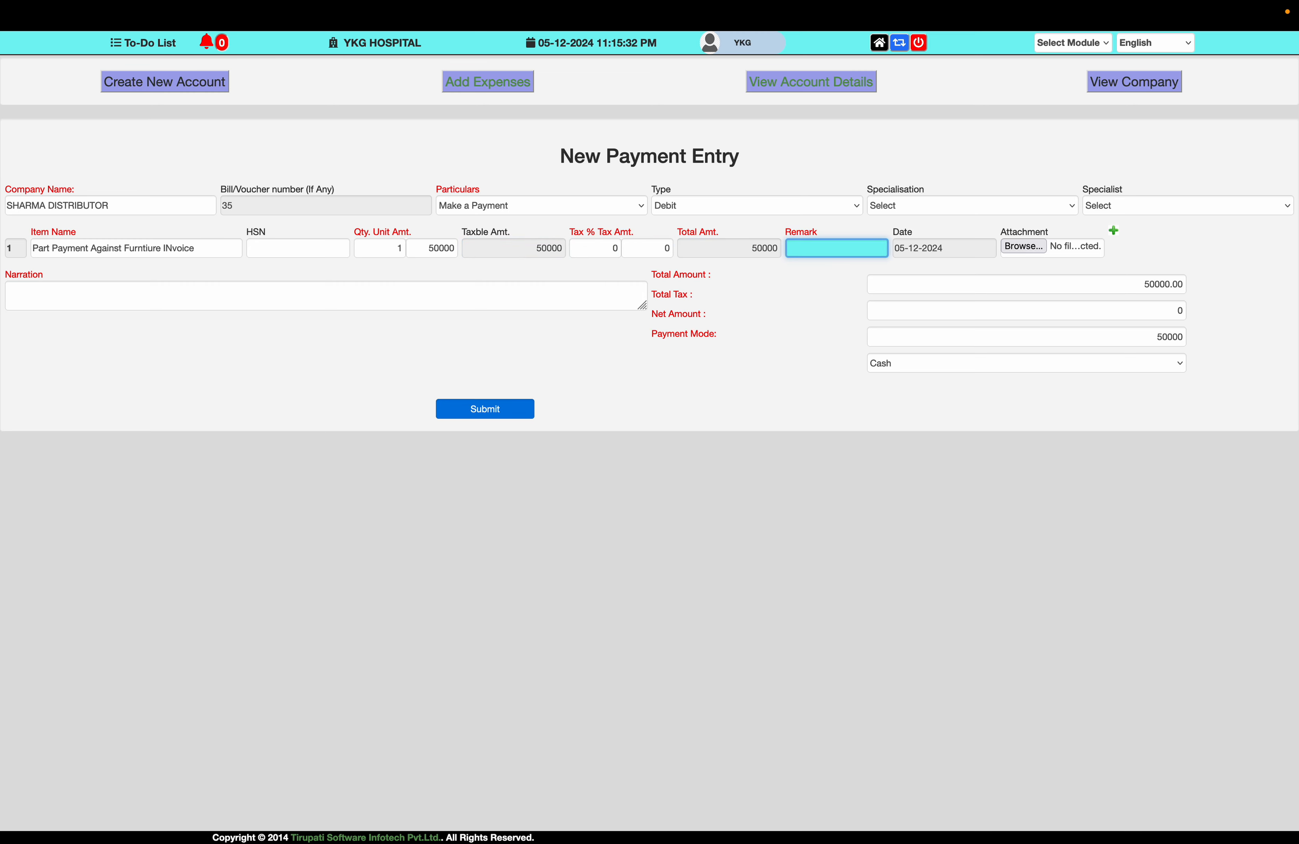
{"action": "type", "text": "Part Paymen"}
{"action": "key", "text": "Tab"}
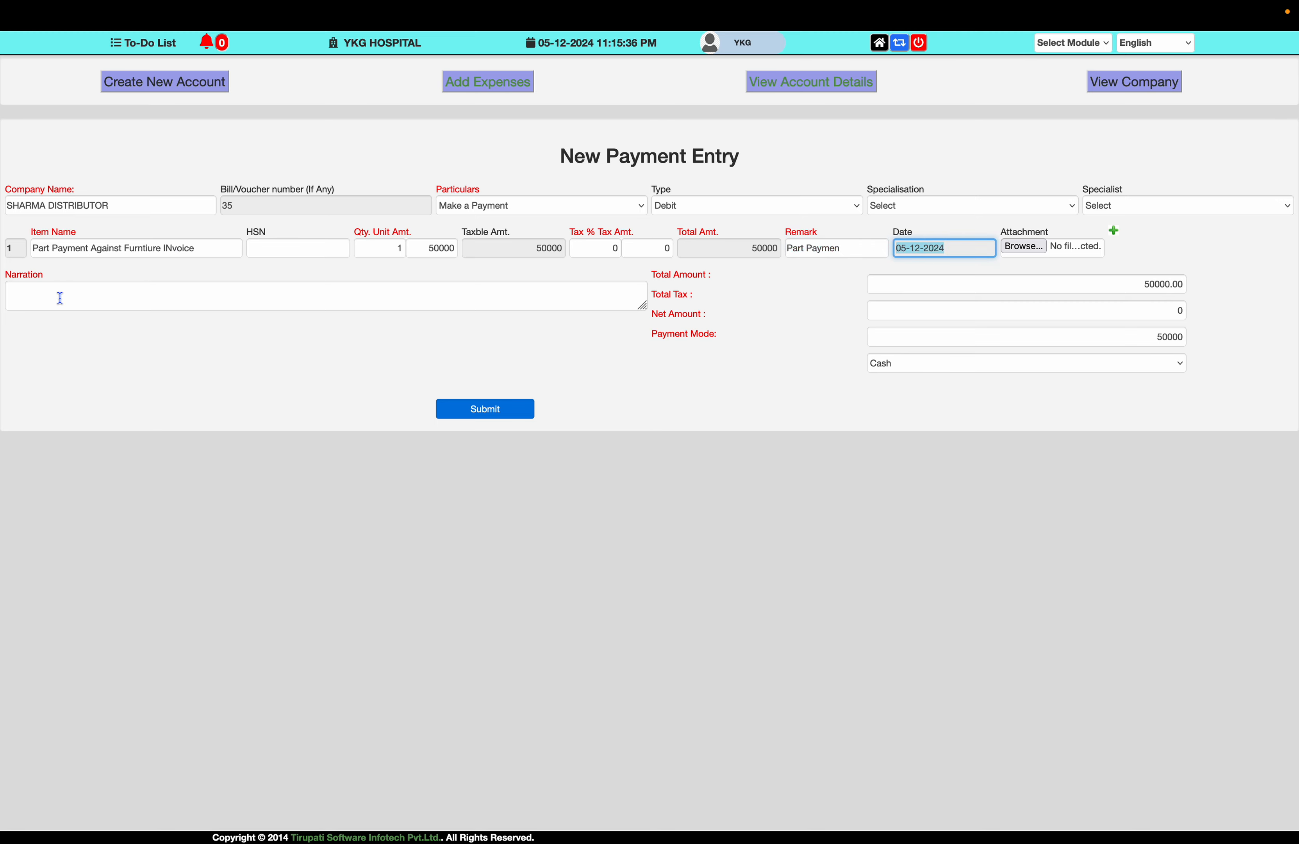
{"action": "key", "text": "Tab"}
{"action": "left_click", "coordinate": [62, 301]}
{"action": "type", "text": "Chequ"}
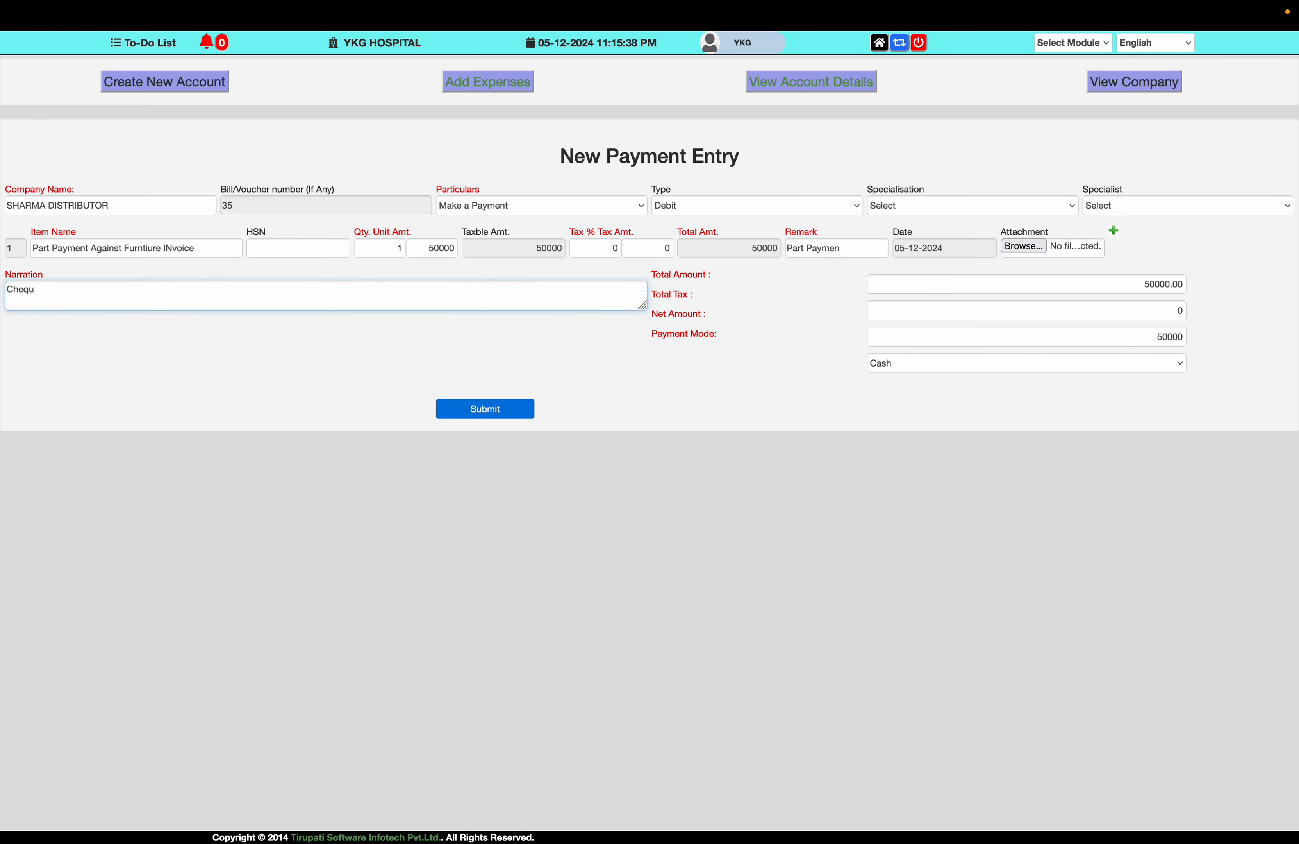
{"action": "key", "text": "Tab"}
{"action": "key", "text": "Tab"}
{"action": "key", "text": "Tab"}
{"action": "key", "text": "Tab"}
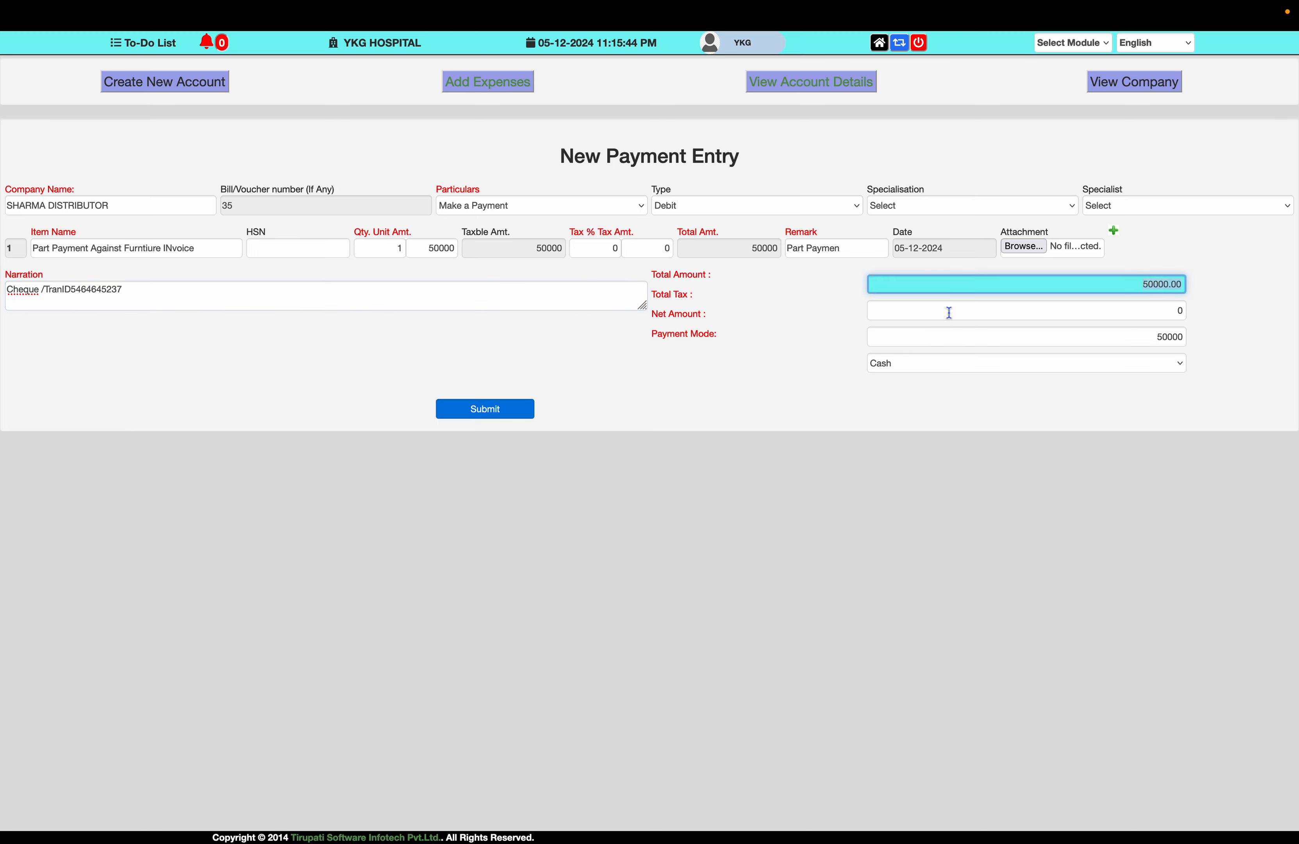
- Choose Bank-Cheque, submit voucher 35, and start a fresh expense entry
{"action": "left_click", "coordinate": [966, 363]}
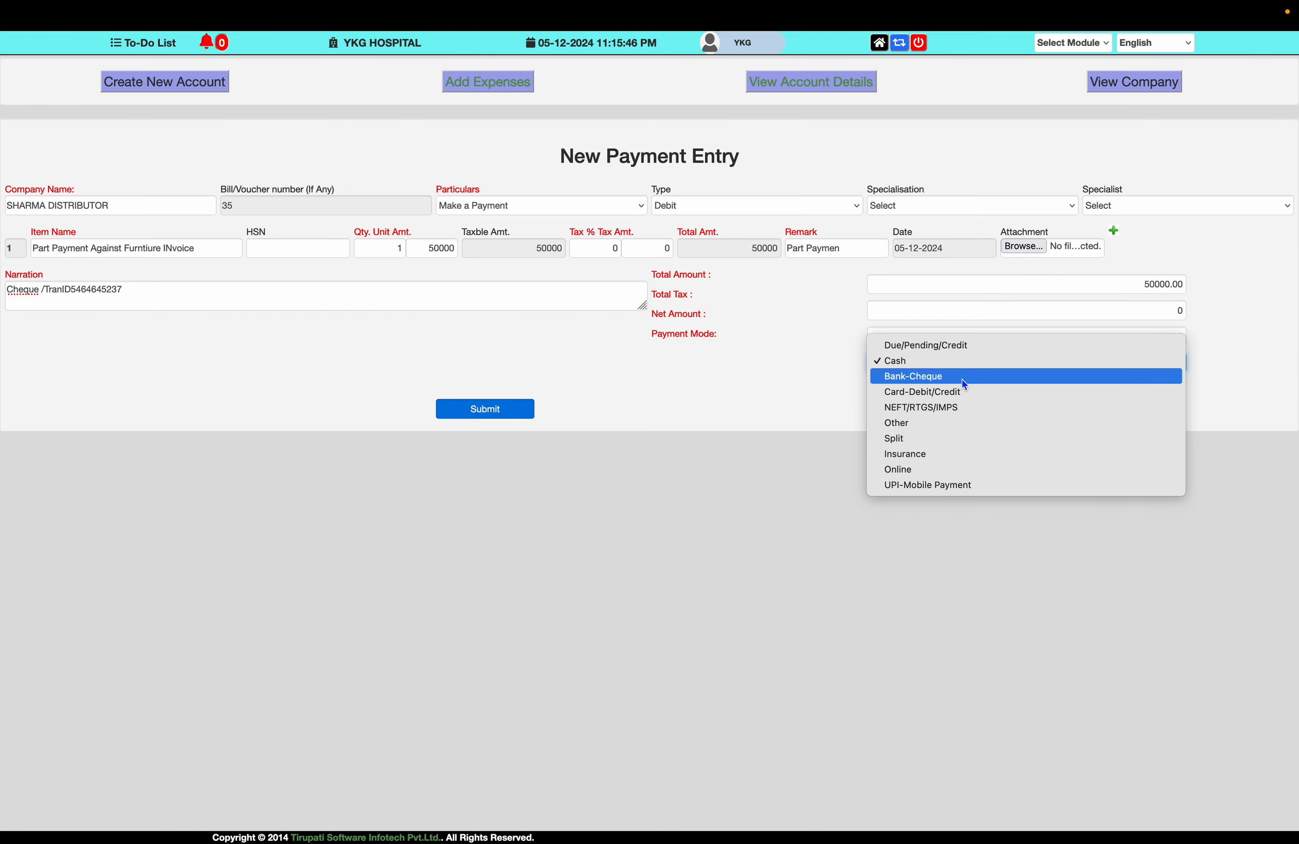
{"action": "left_click", "coordinate": [962, 377]}
{"action": "left_click", "coordinate": [480, 407]}
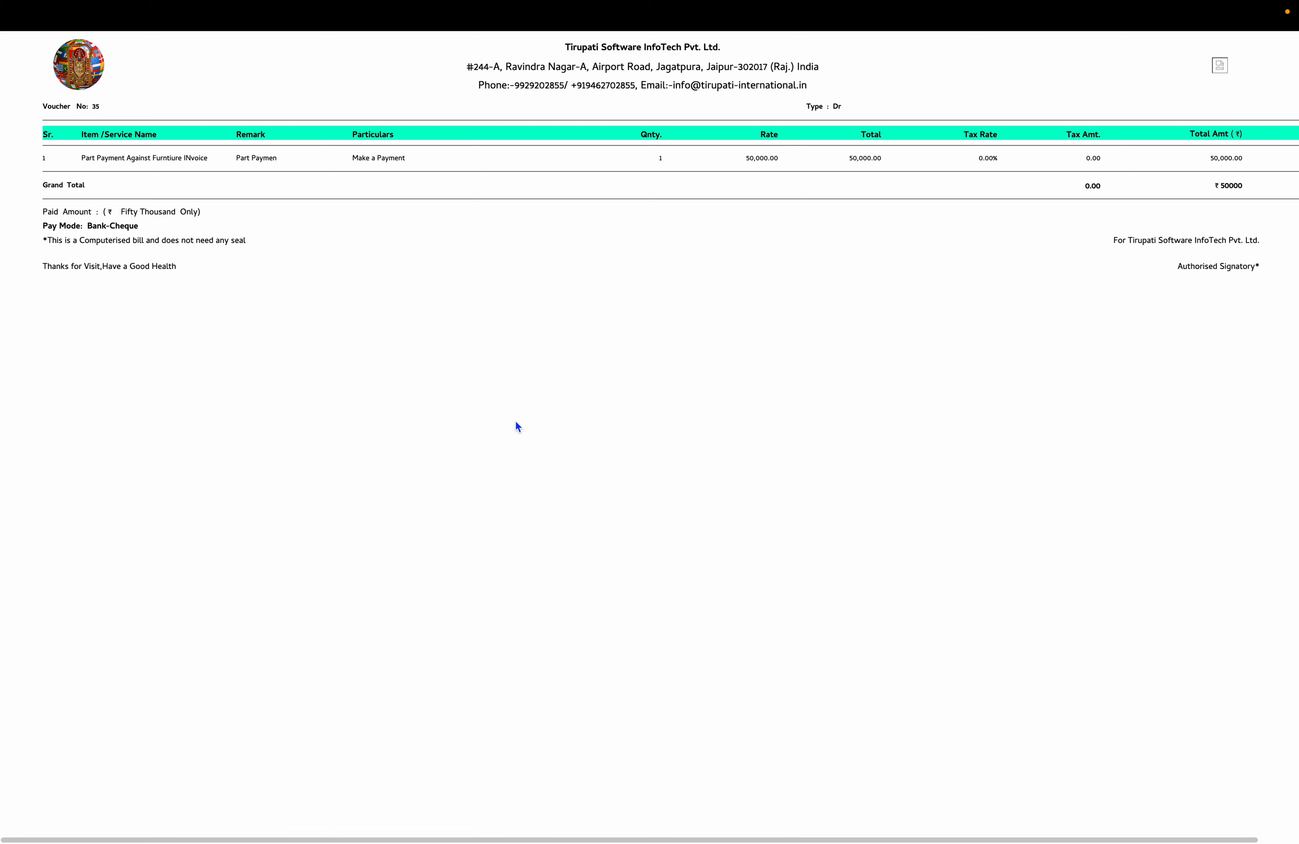
{"action": "mouse_move", "coordinate": [438, 14]}
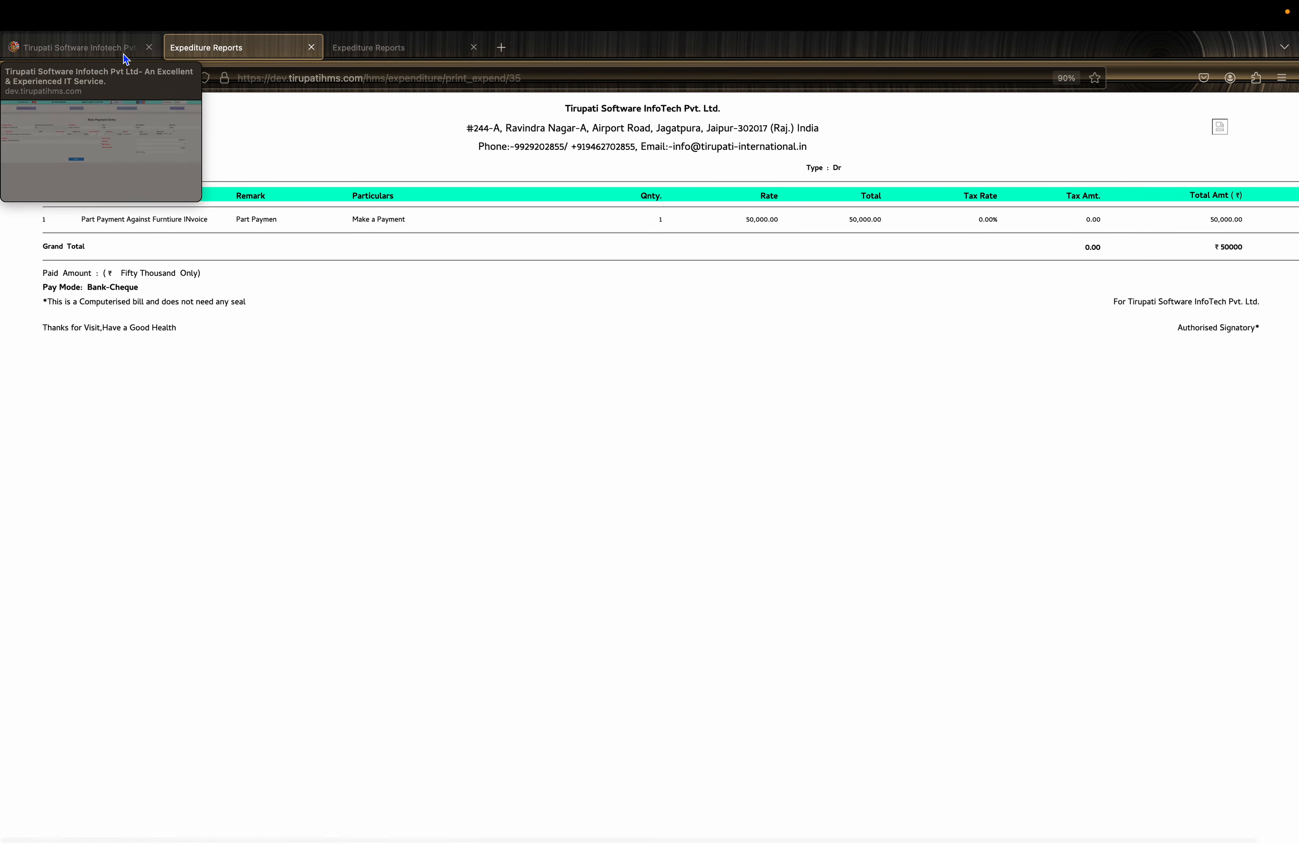
{"action": "left_click", "coordinate": [124, 53]}
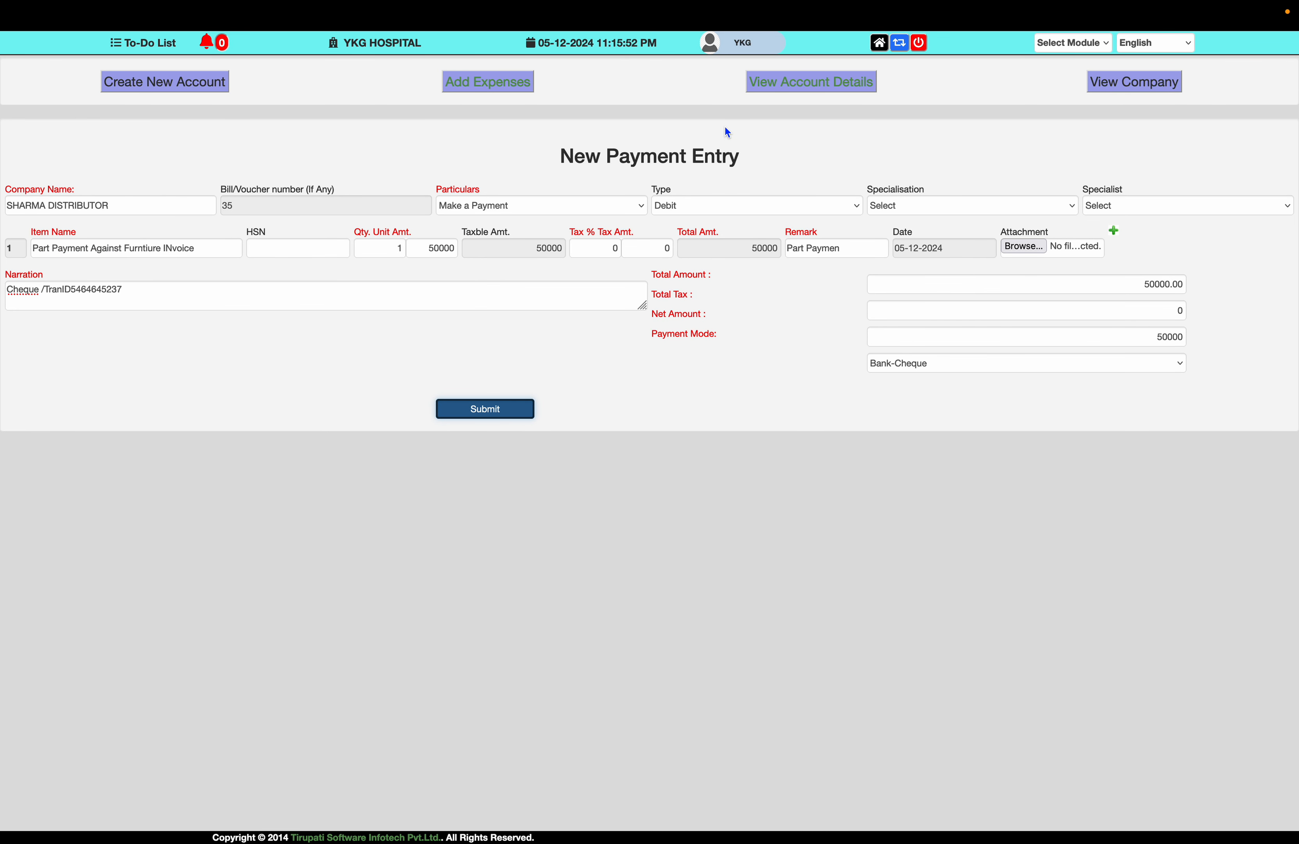
{"action": "left_click", "coordinate": [512, 88]}
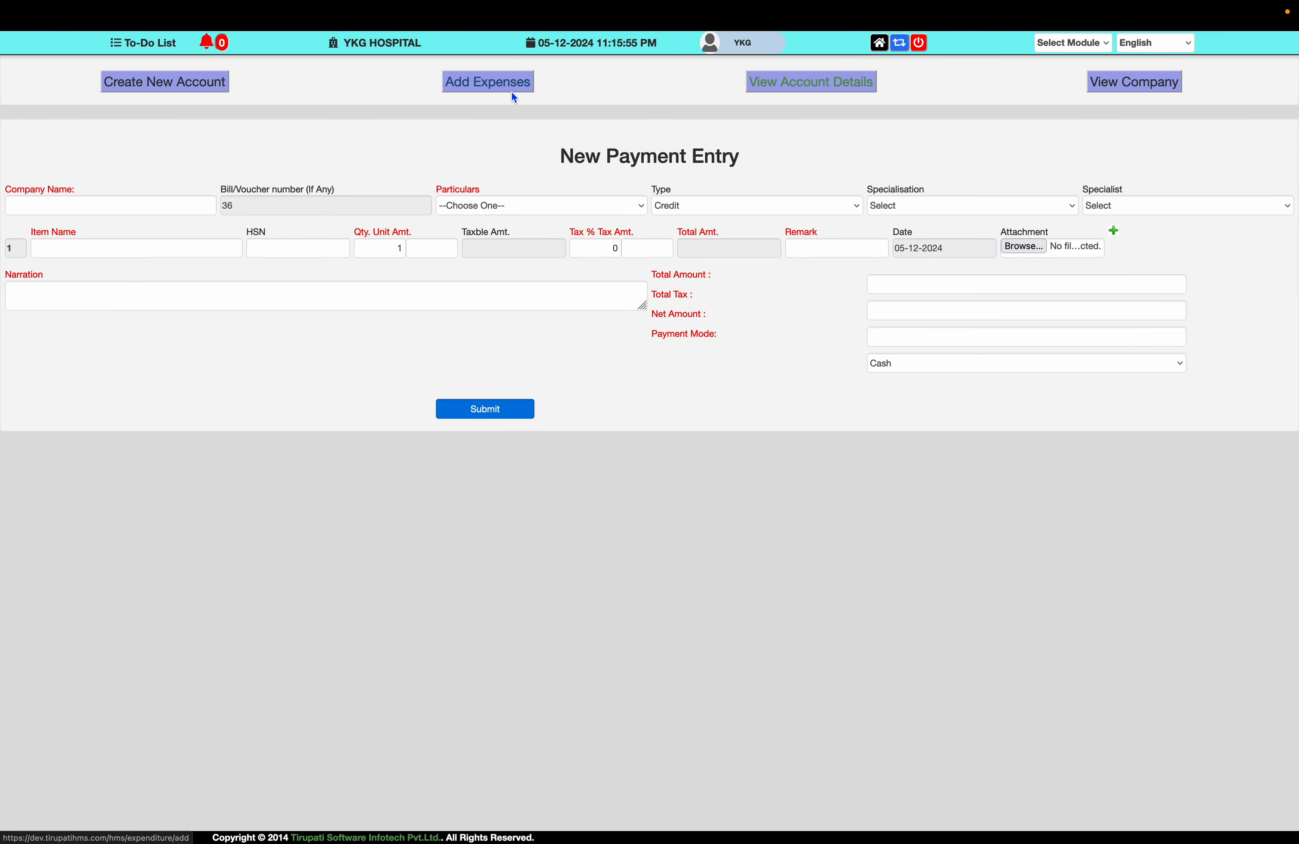
{"action": "left_click", "coordinate": [776, 80]}
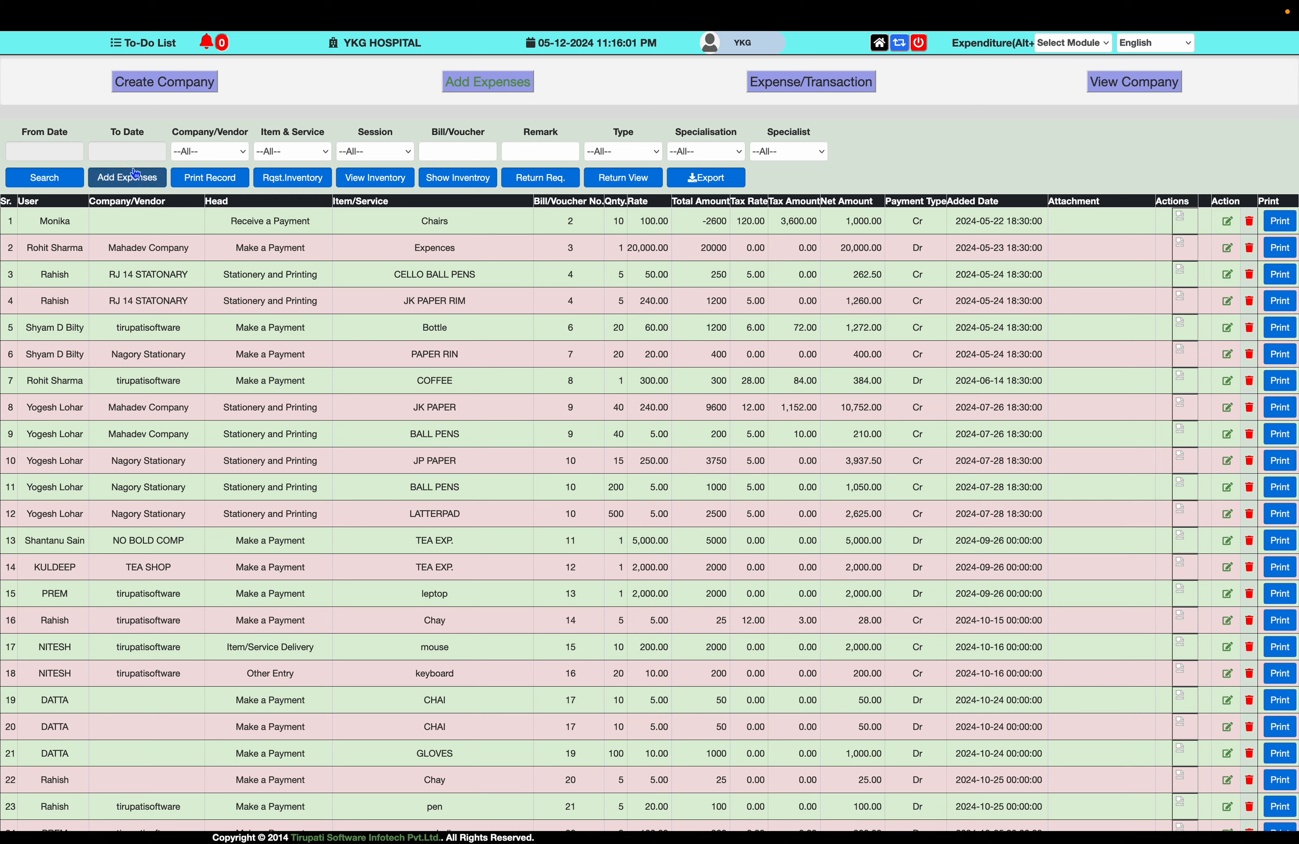
{"action": "left_click", "coordinate": [236, 151]}
{"action": "left_click", "coordinate": [237, 465]}
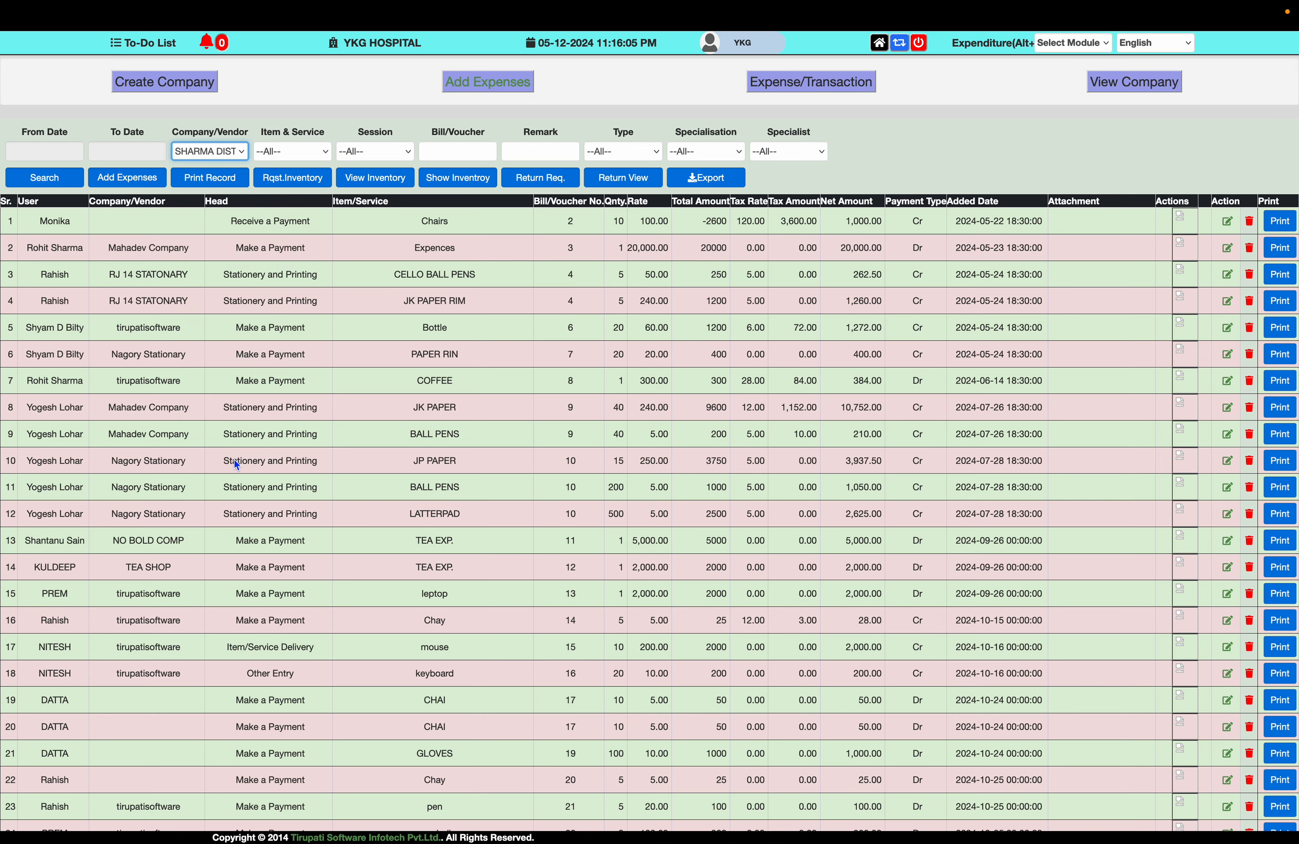
{"action": "left_click", "coordinate": [45, 177]}
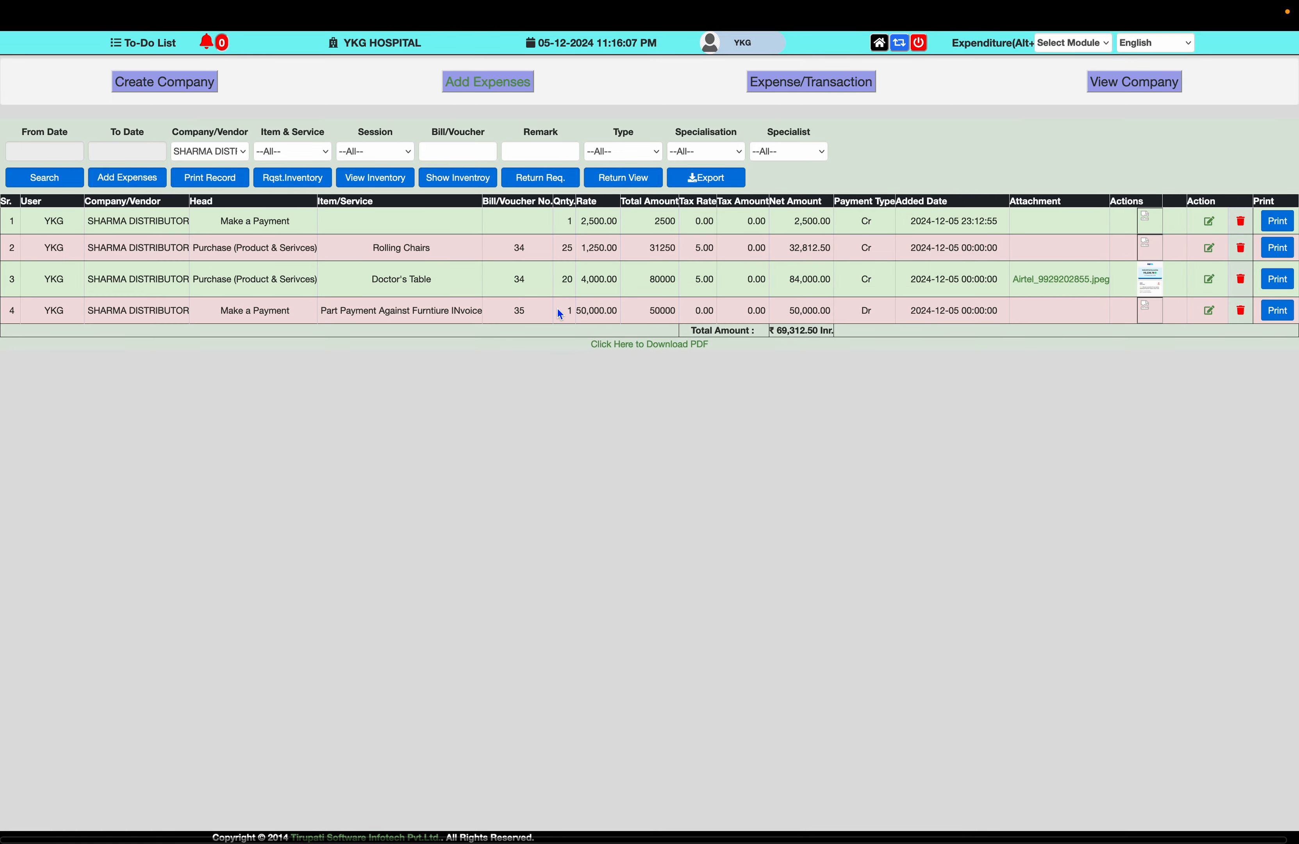
{"action": "left_click", "coordinate": [818, 221]}
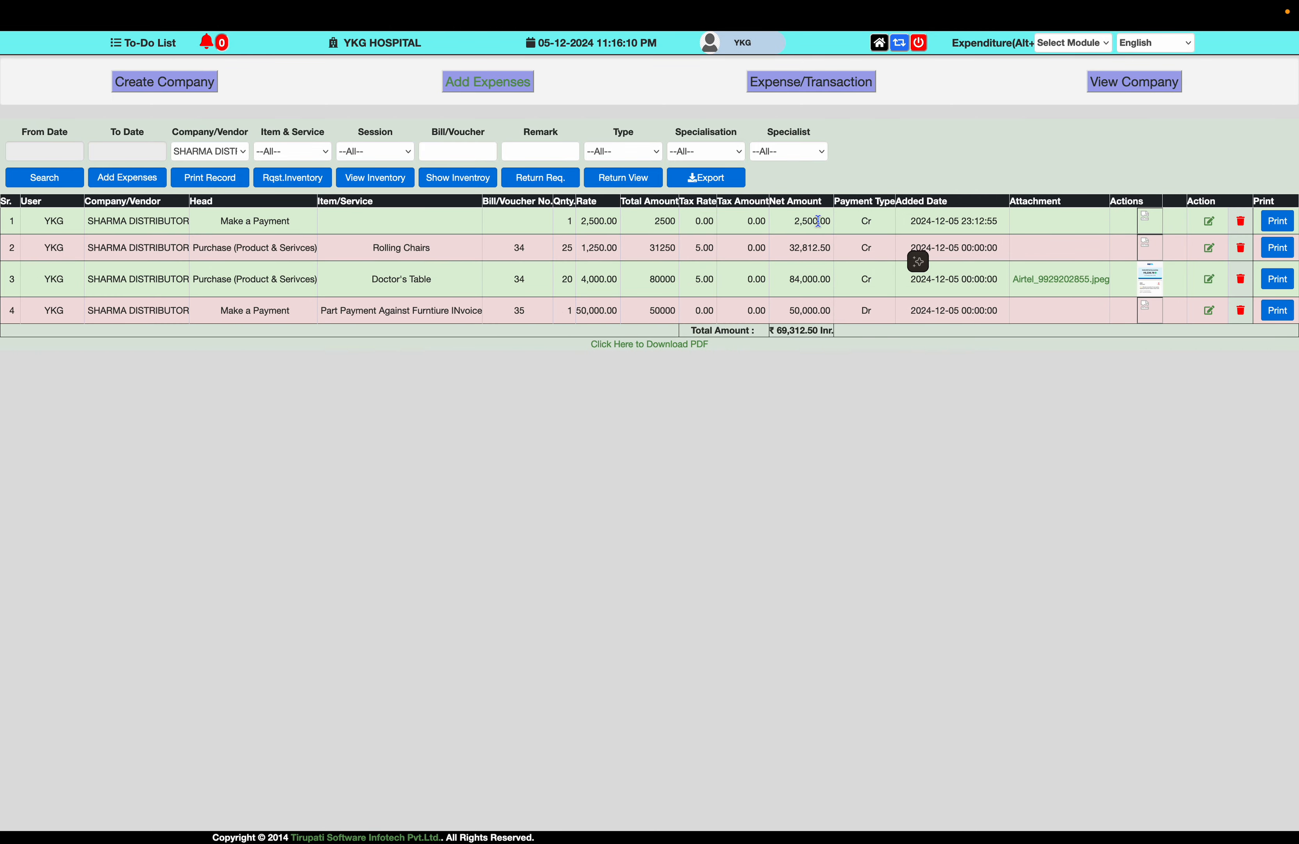
{"action": "double_click", "coordinate": [800, 261]}
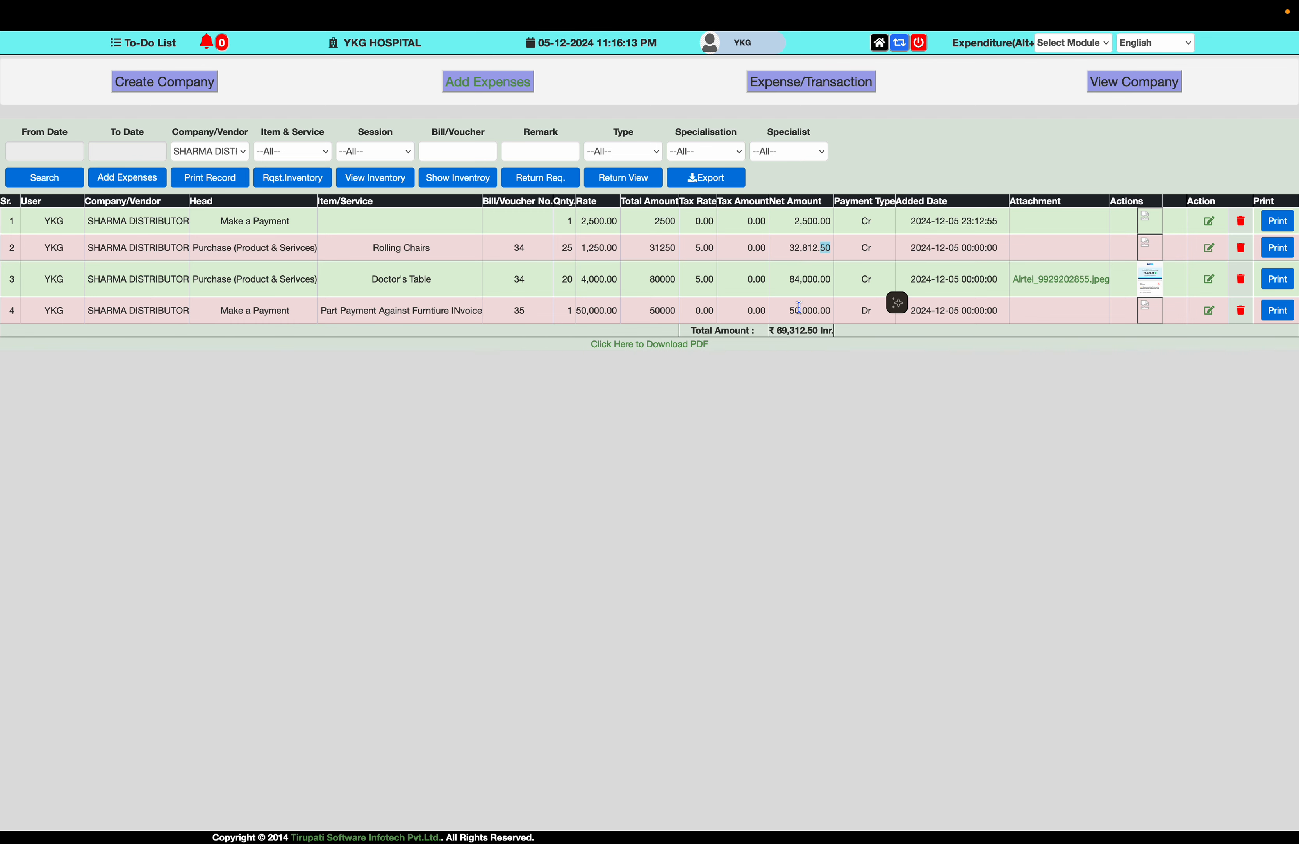
{"action": "left_click_drag", "start_coordinate": [789, 310], "coordinate": [828, 331]}
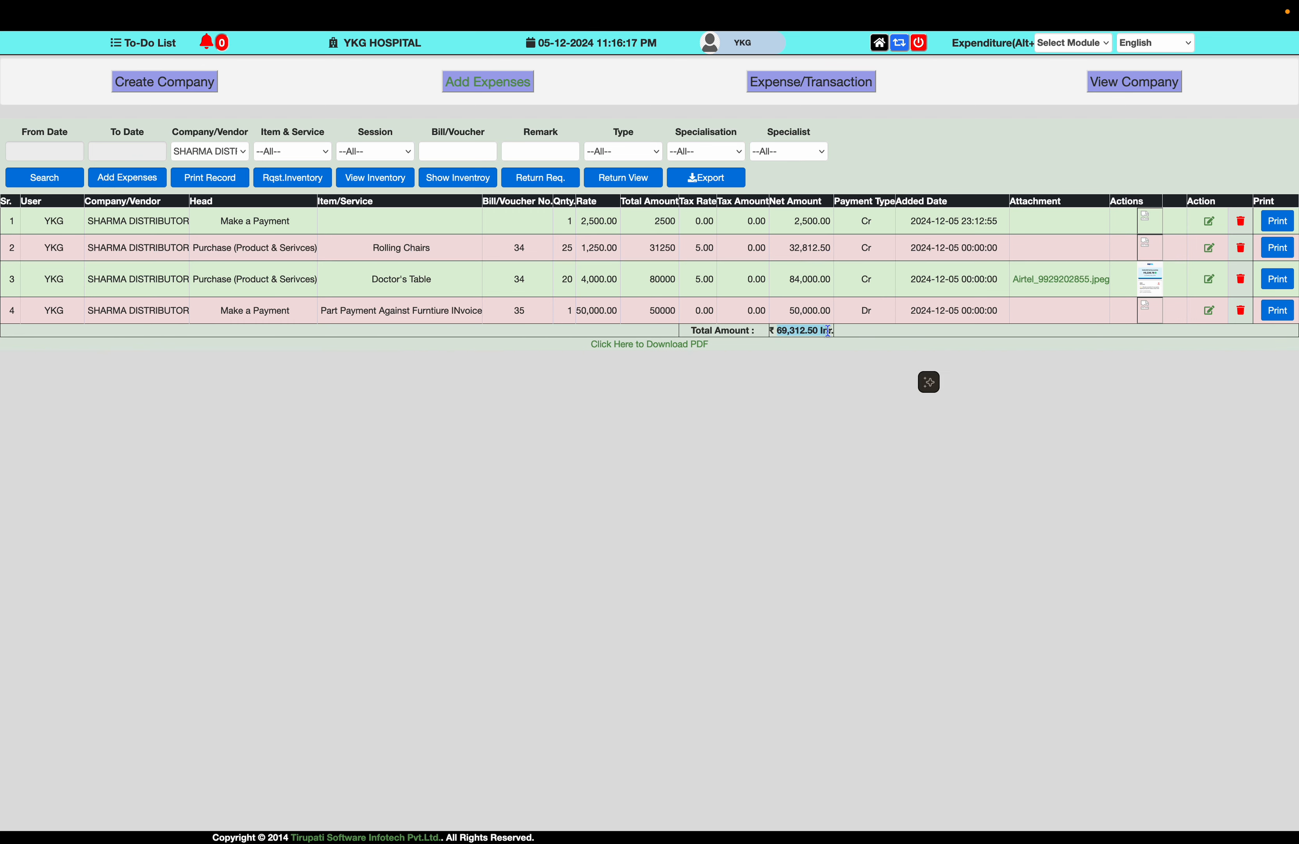
{"action": "key", "text": "super+plus"}
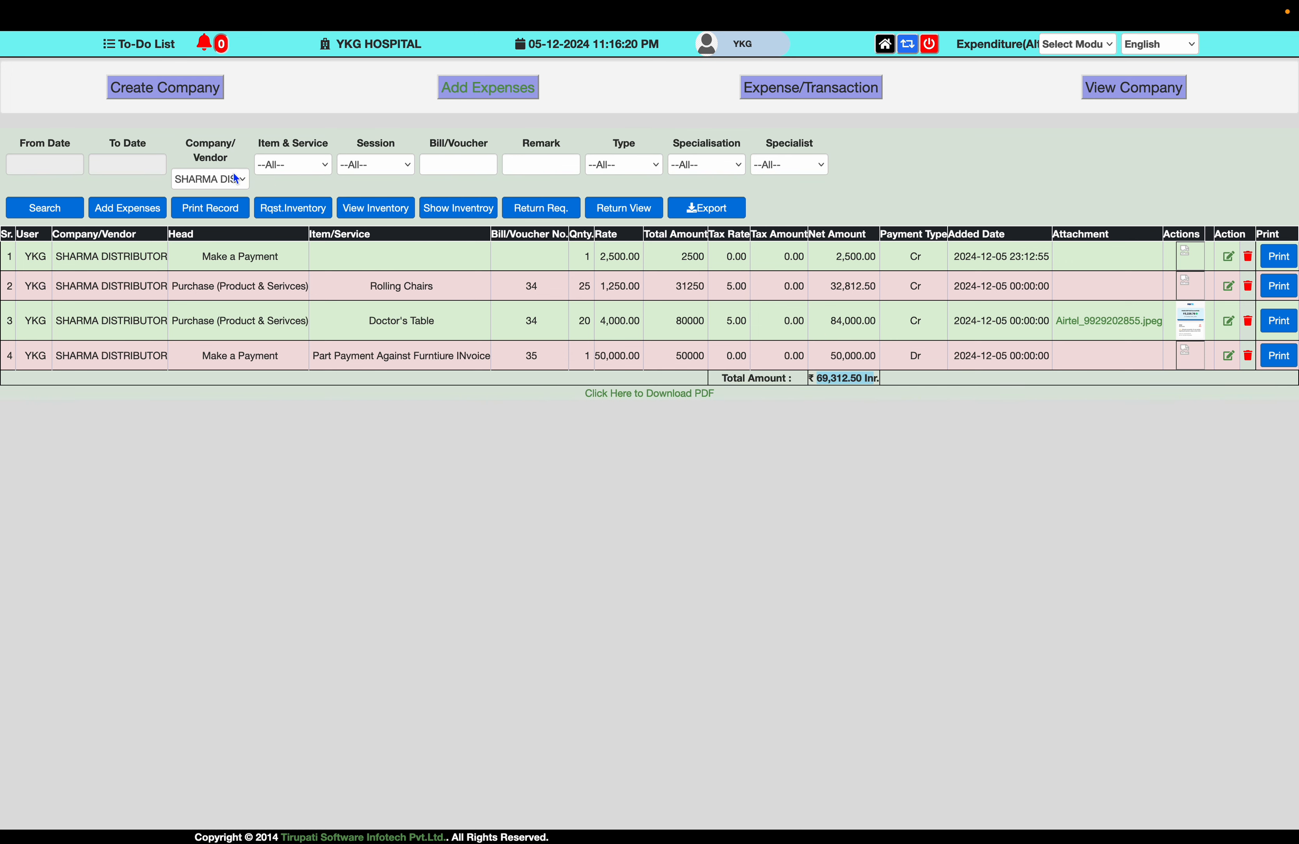
{"action": "key", "text": "super+minus"}
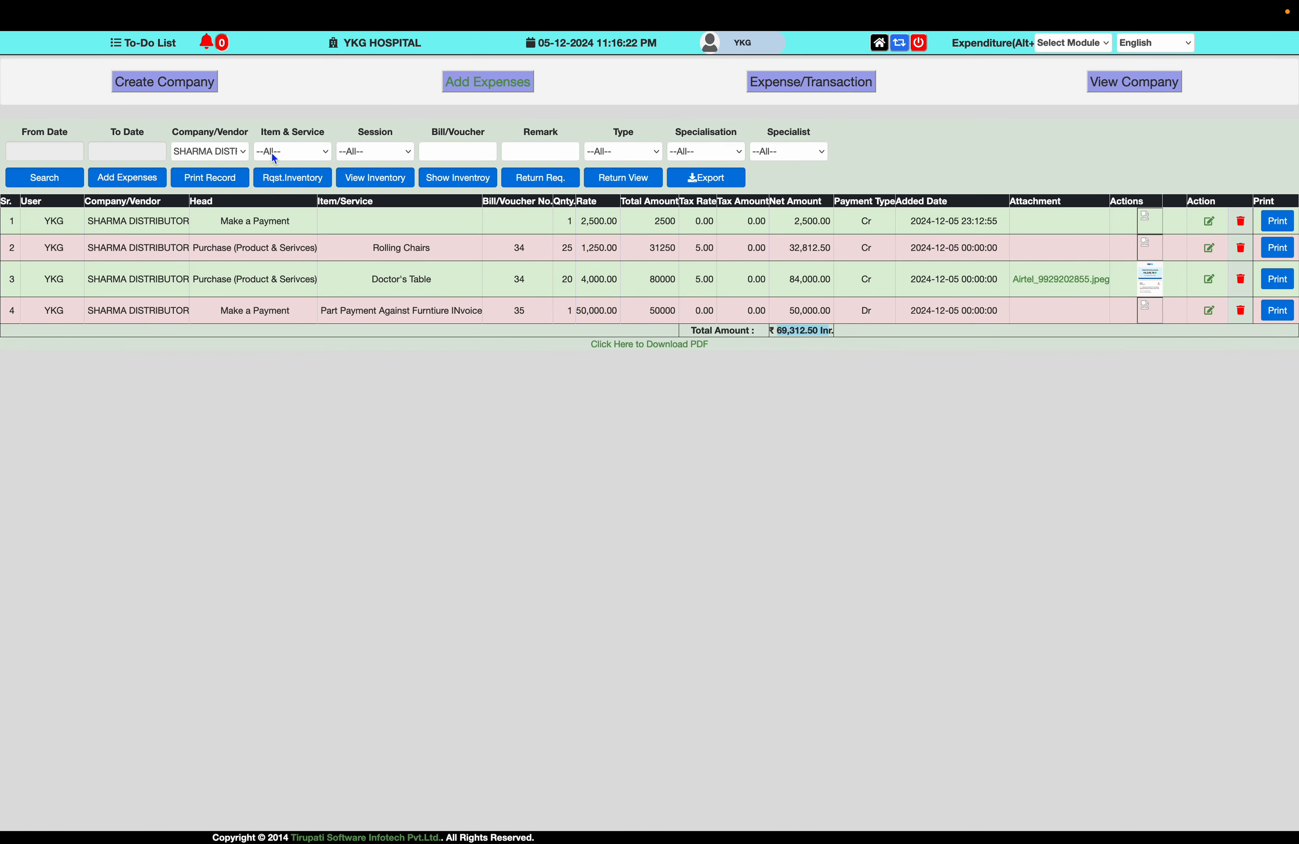
{"action": "left_click", "coordinate": [229, 153]}
- Filter the expense list to all vendors and the Electricity item/service
{"action": "left_click", "coordinate": [226, 170]}
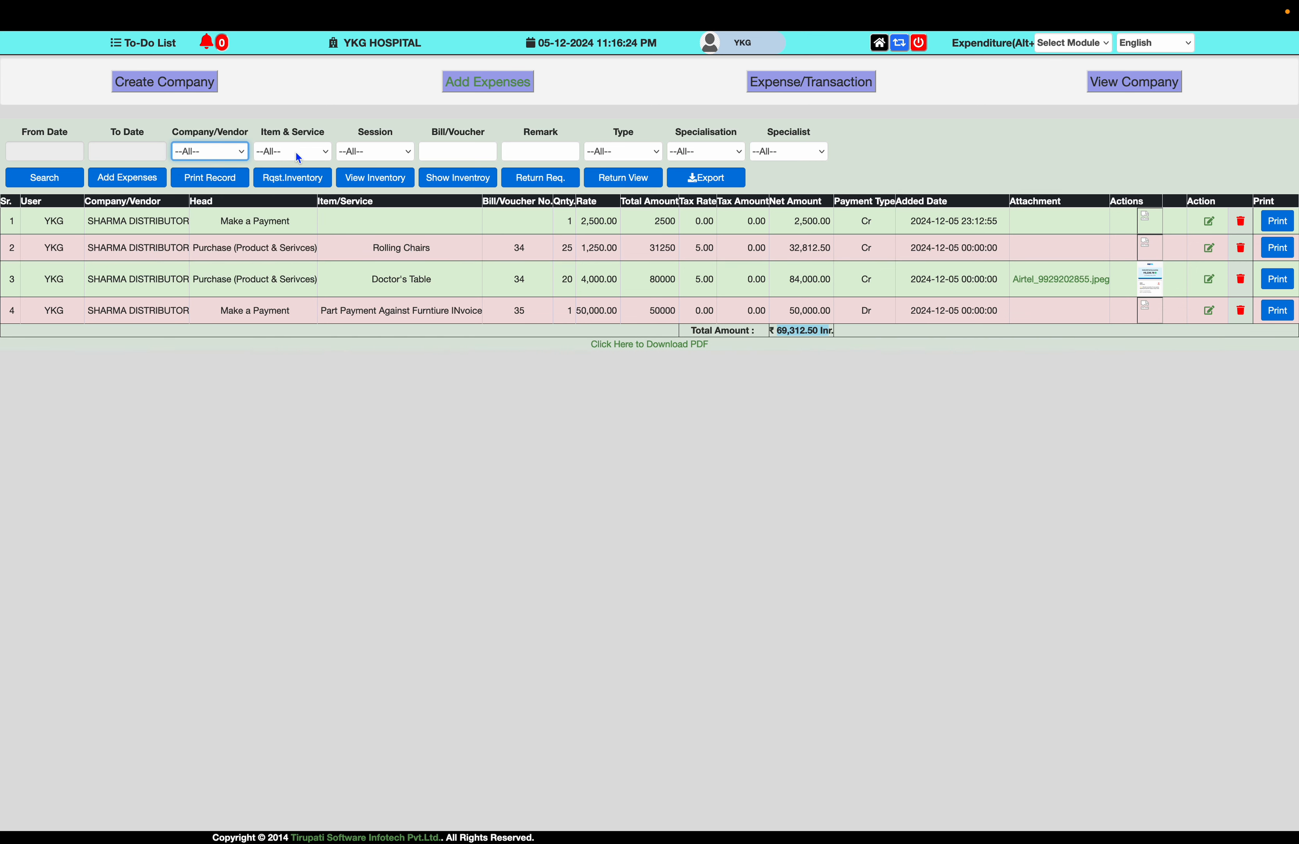
{"action": "left_click", "coordinate": [296, 152]}
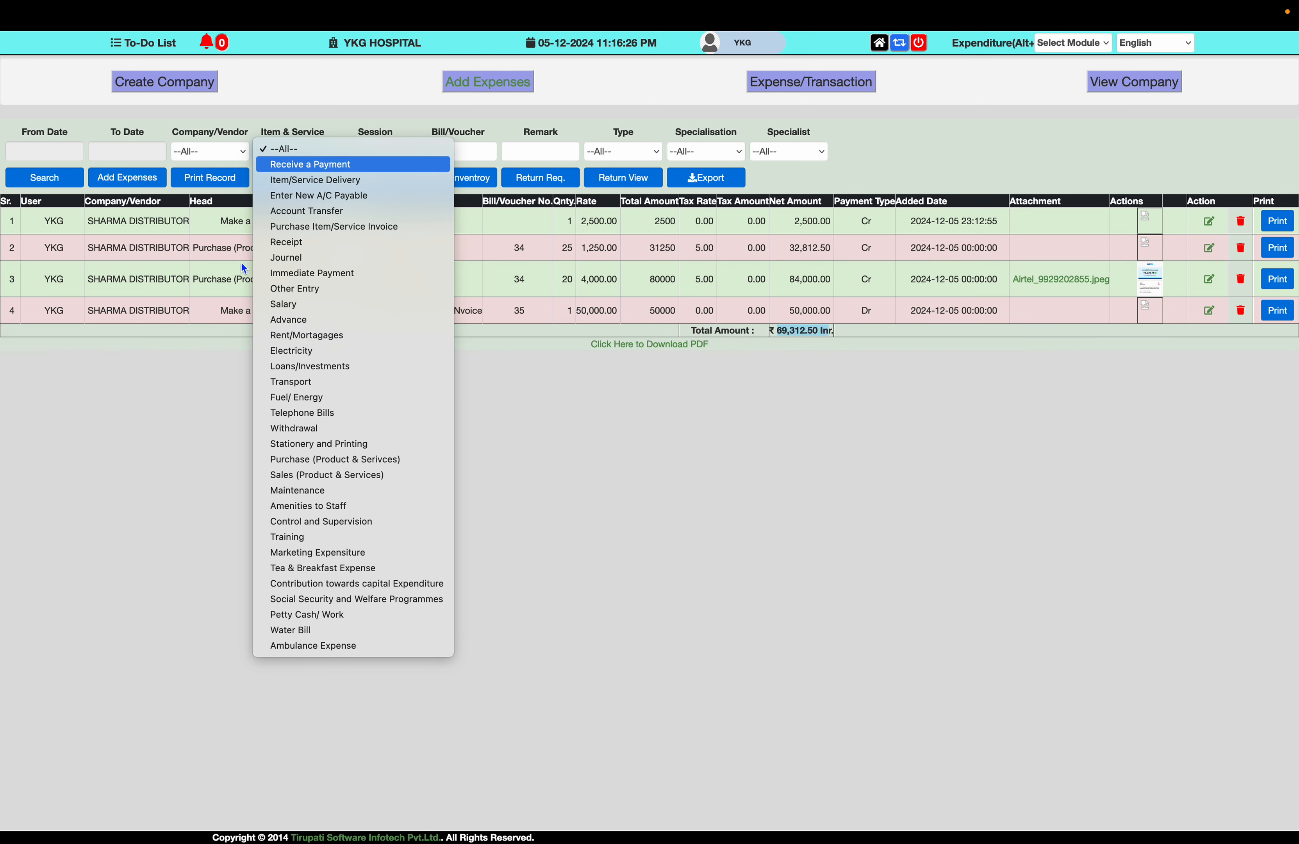
{"action": "left_click", "coordinate": [308, 352]}
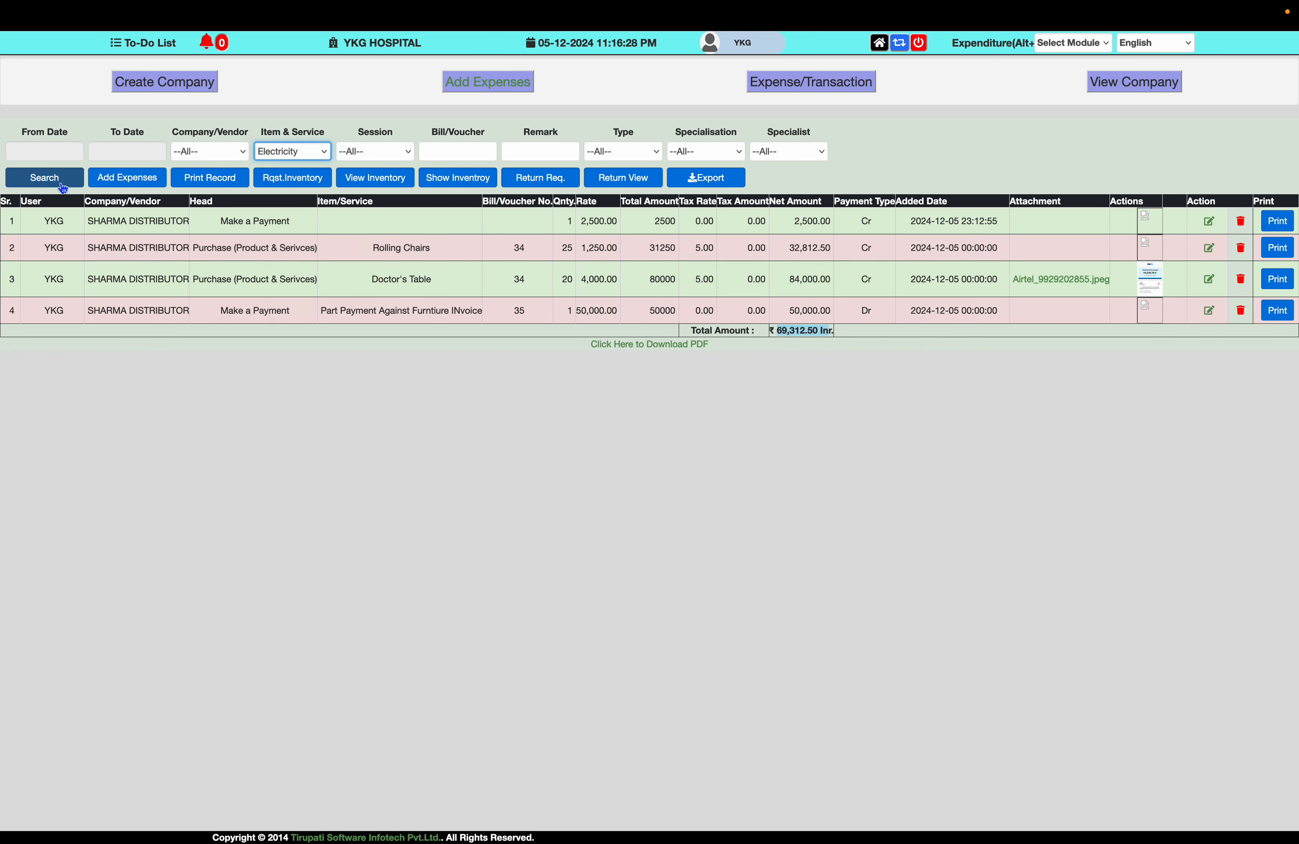
- Set From Date to 01-01-2024 and search, listing three Electricity expenses totalling ₹-11,809.20
{"action": "left_click", "coordinate": [51, 152]}
{"action": "left_click", "coordinate": [89, 168]}
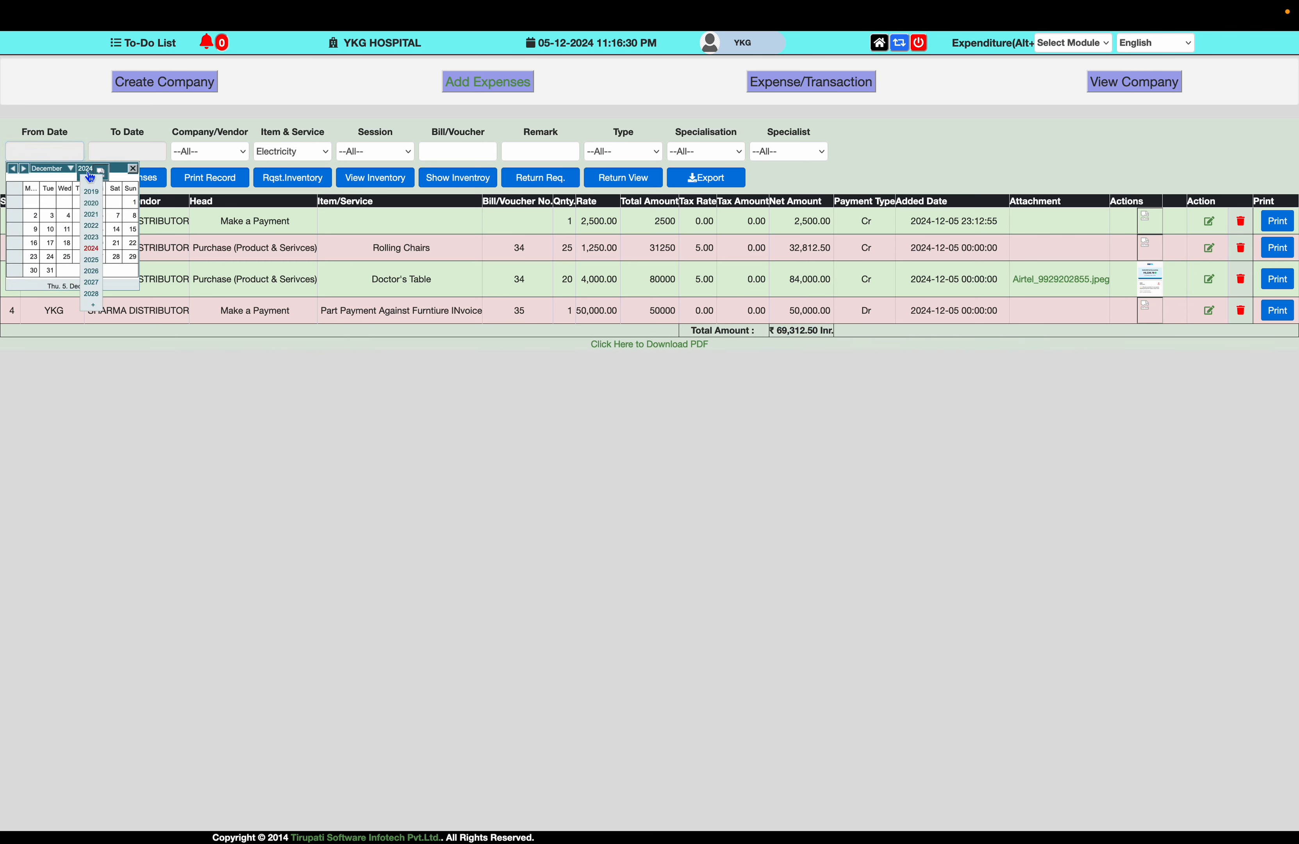
{"action": "left_click", "coordinate": [60, 172]}
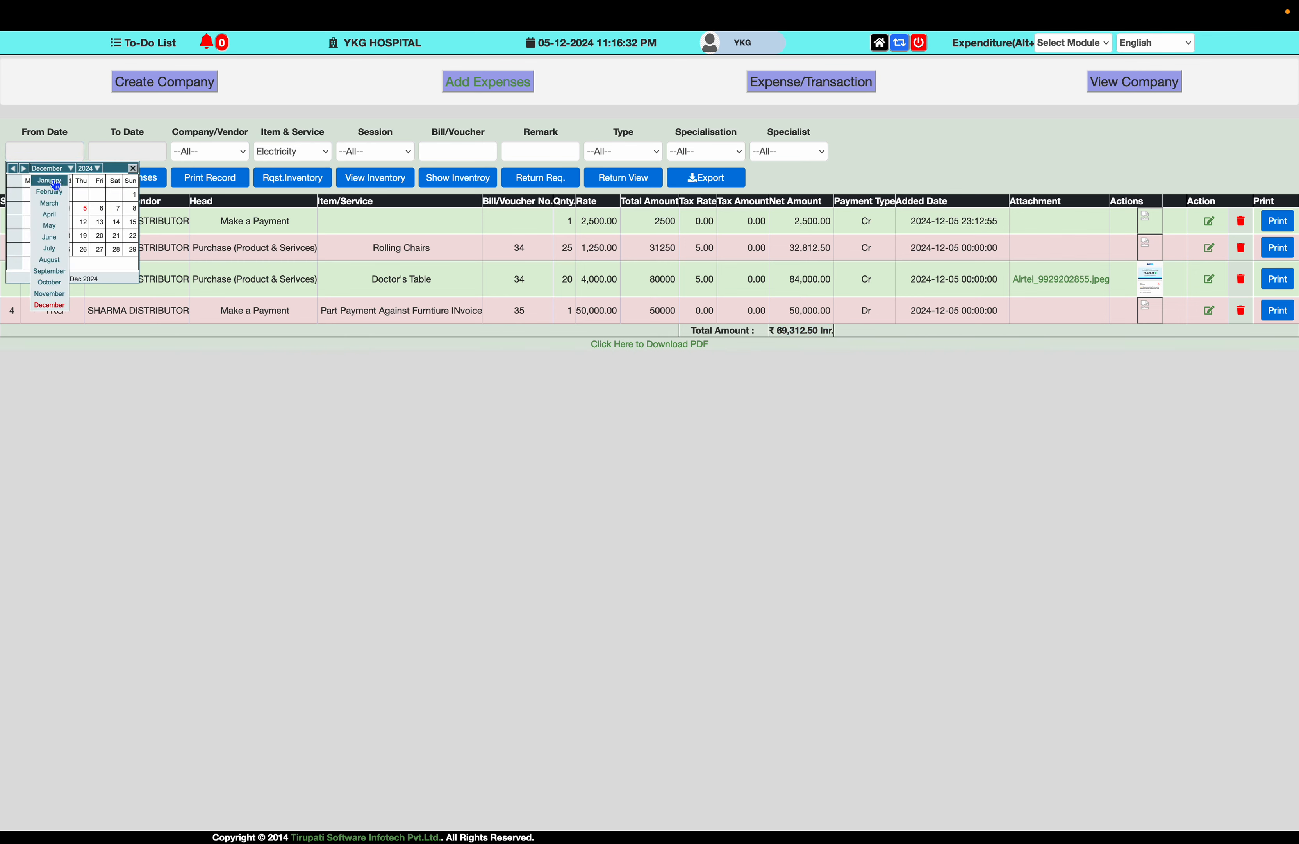
{"action": "left_click", "coordinate": [56, 185]}
{"action": "left_click", "coordinate": [35, 198]}
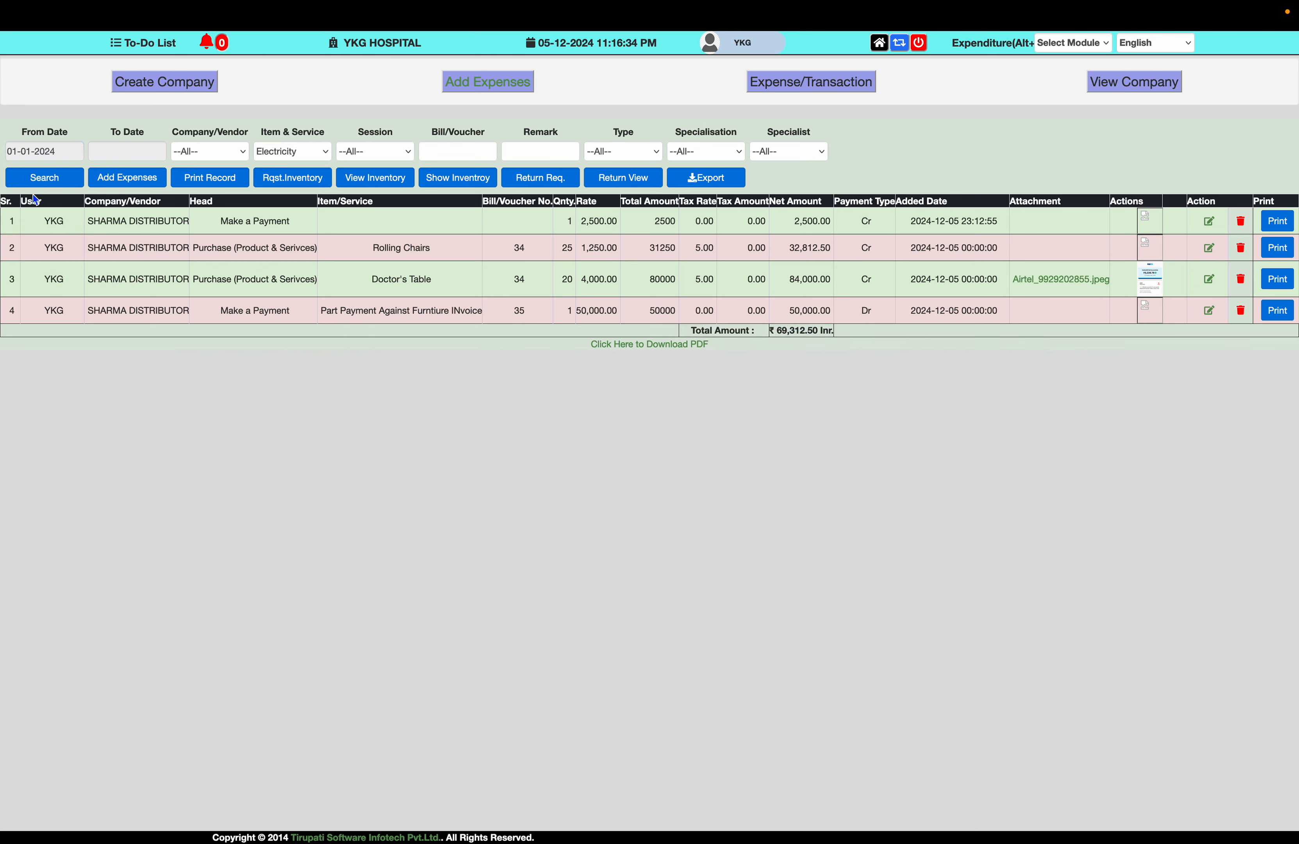
{"action": "left_click", "coordinate": [50, 184]}
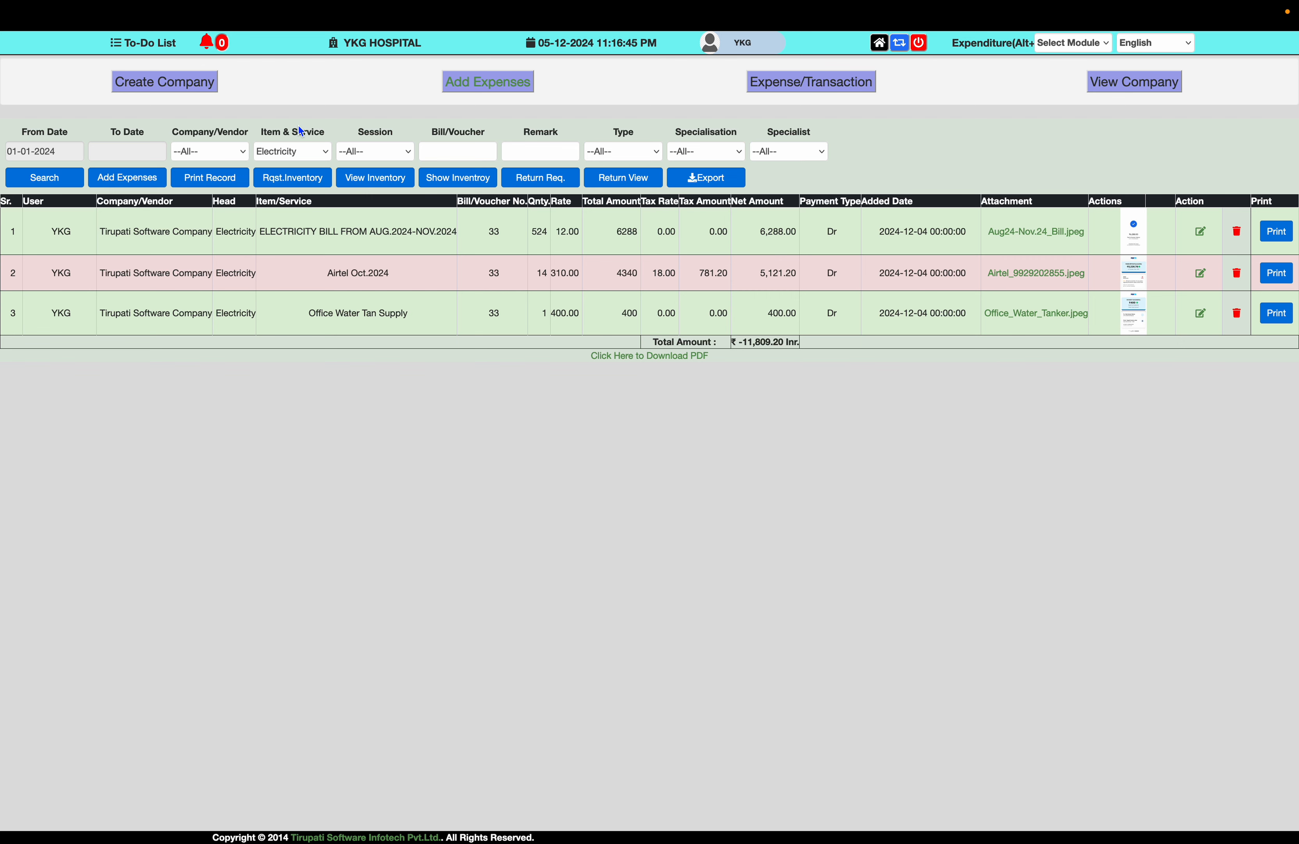
{"action": "left_click", "coordinate": [316, 150]}
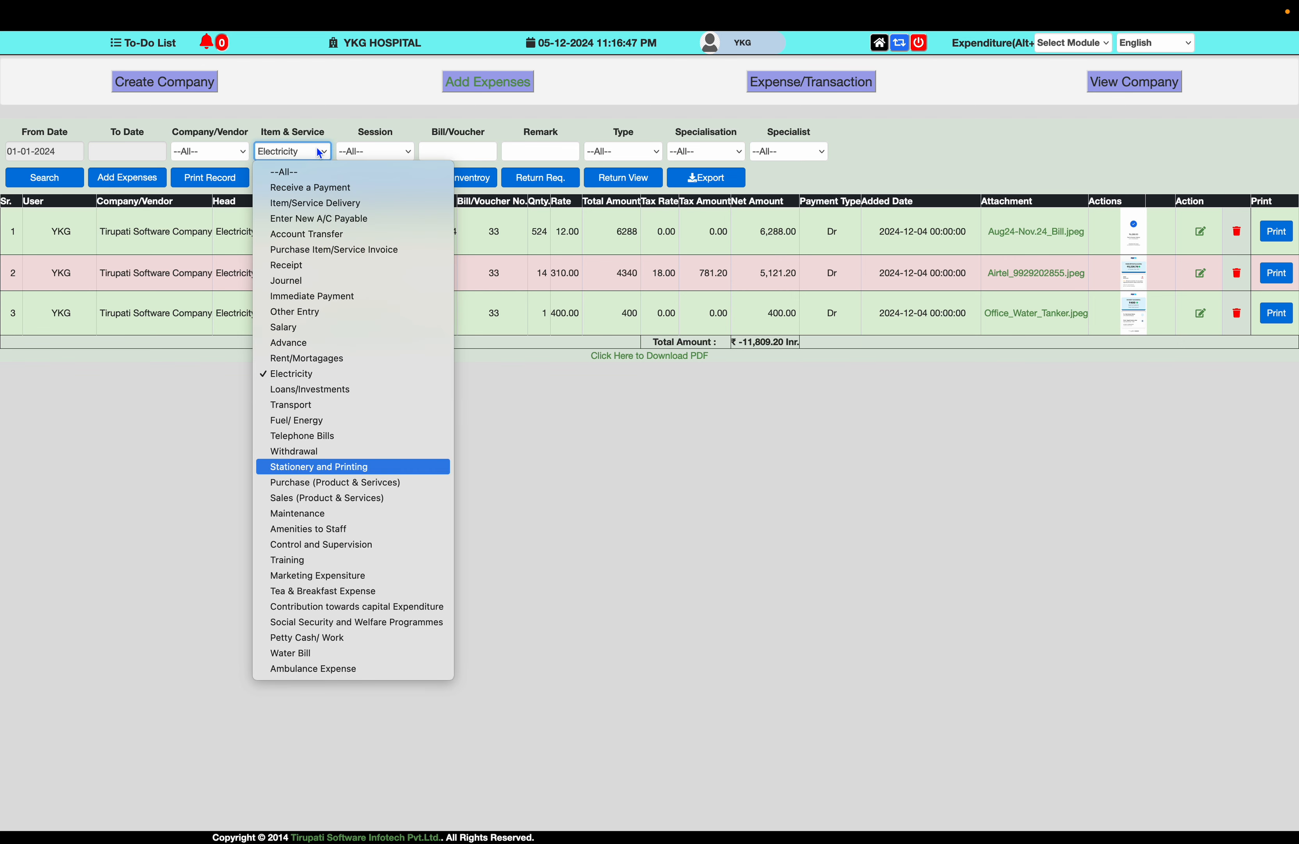
- List Stationery and Printing expenses (15, ₹24,059.50) and set session to 2023-2024
{"action": "key", "text": "Return"}
{"action": "left_click", "coordinate": [61, 177]}
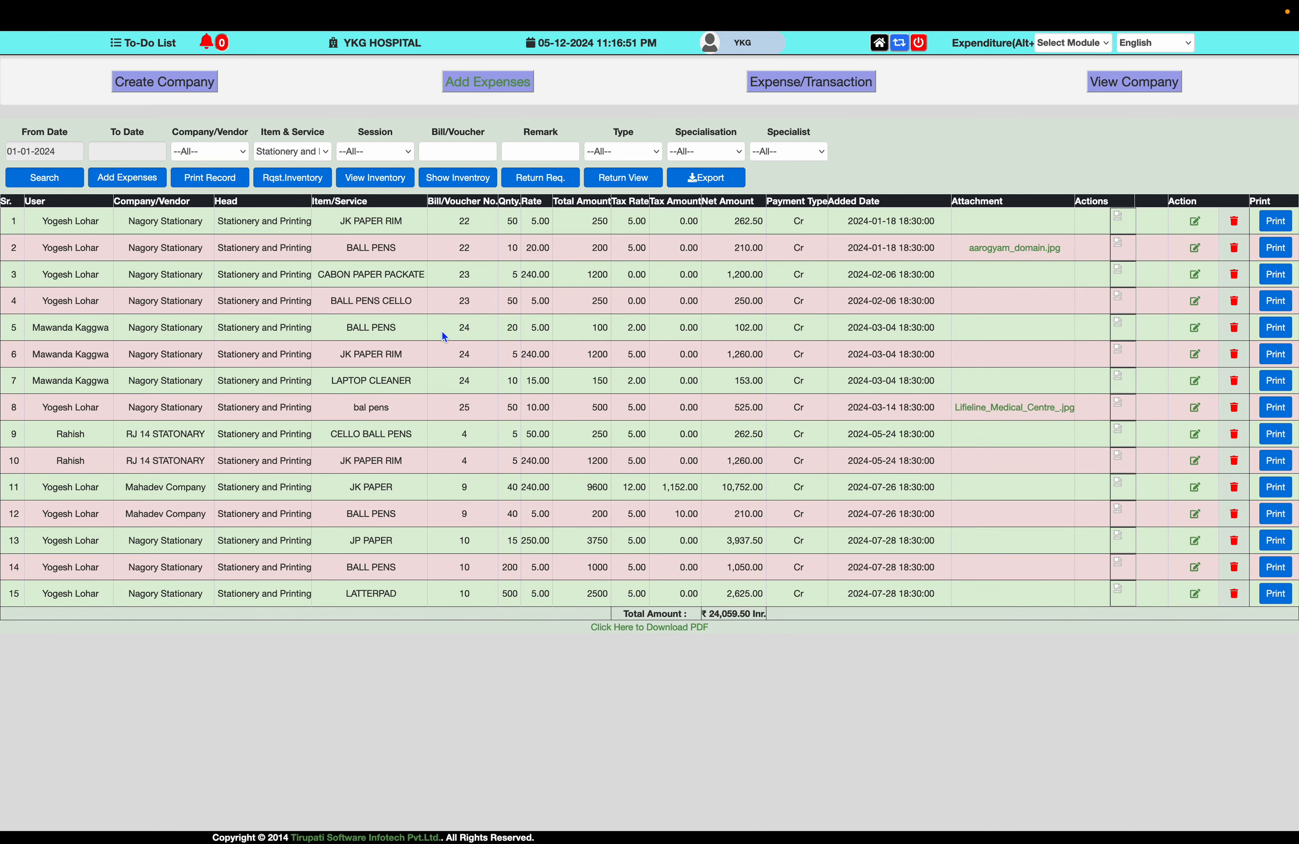
{"action": "left_click", "coordinate": [382, 158]}
{"action": "left_click", "coordinate": [360, 163]}
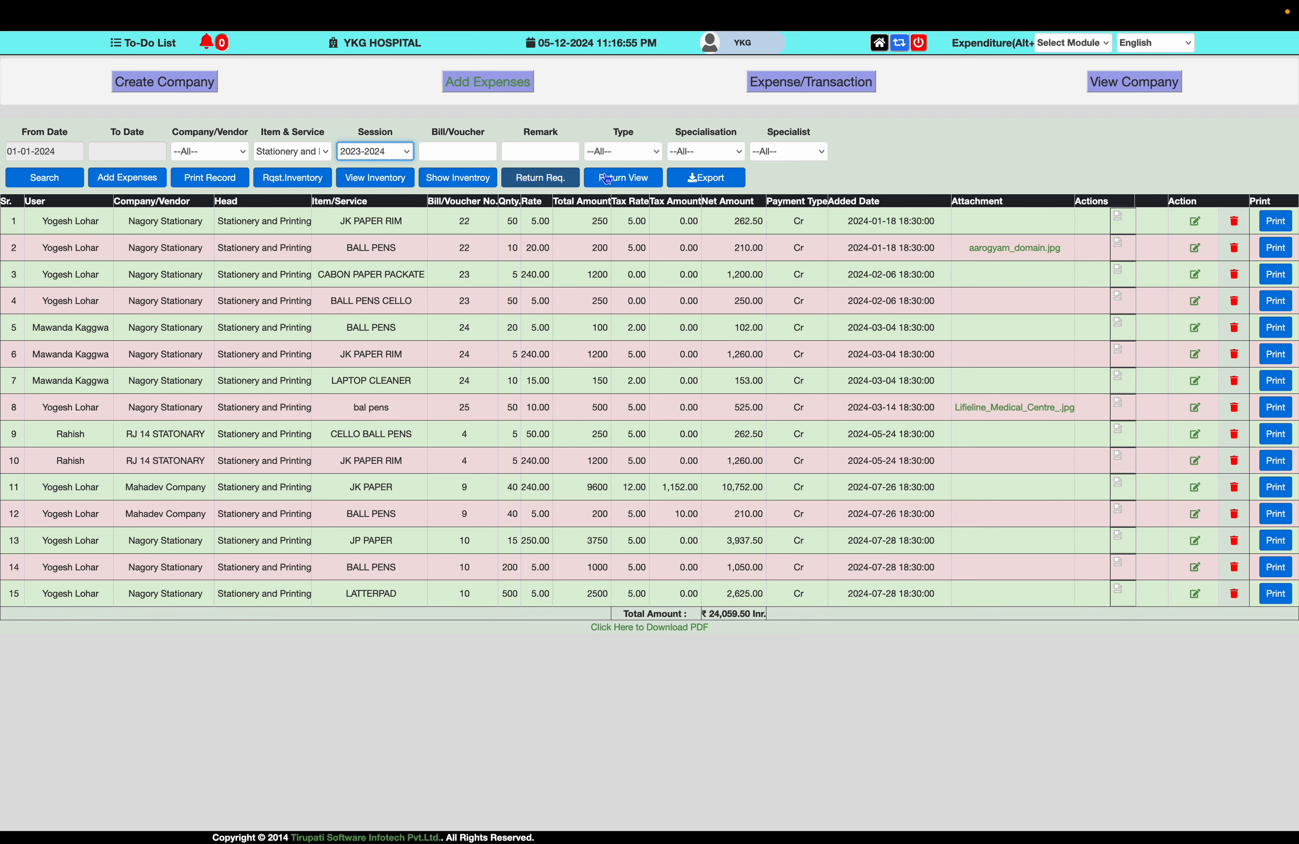
- Check the Specialisation and Type dropdowns, leaving both unchanged
{"action": "left_click", "coordinate": [718, 152]}
{"action": "left_click", "coordinate": [716, 153]}
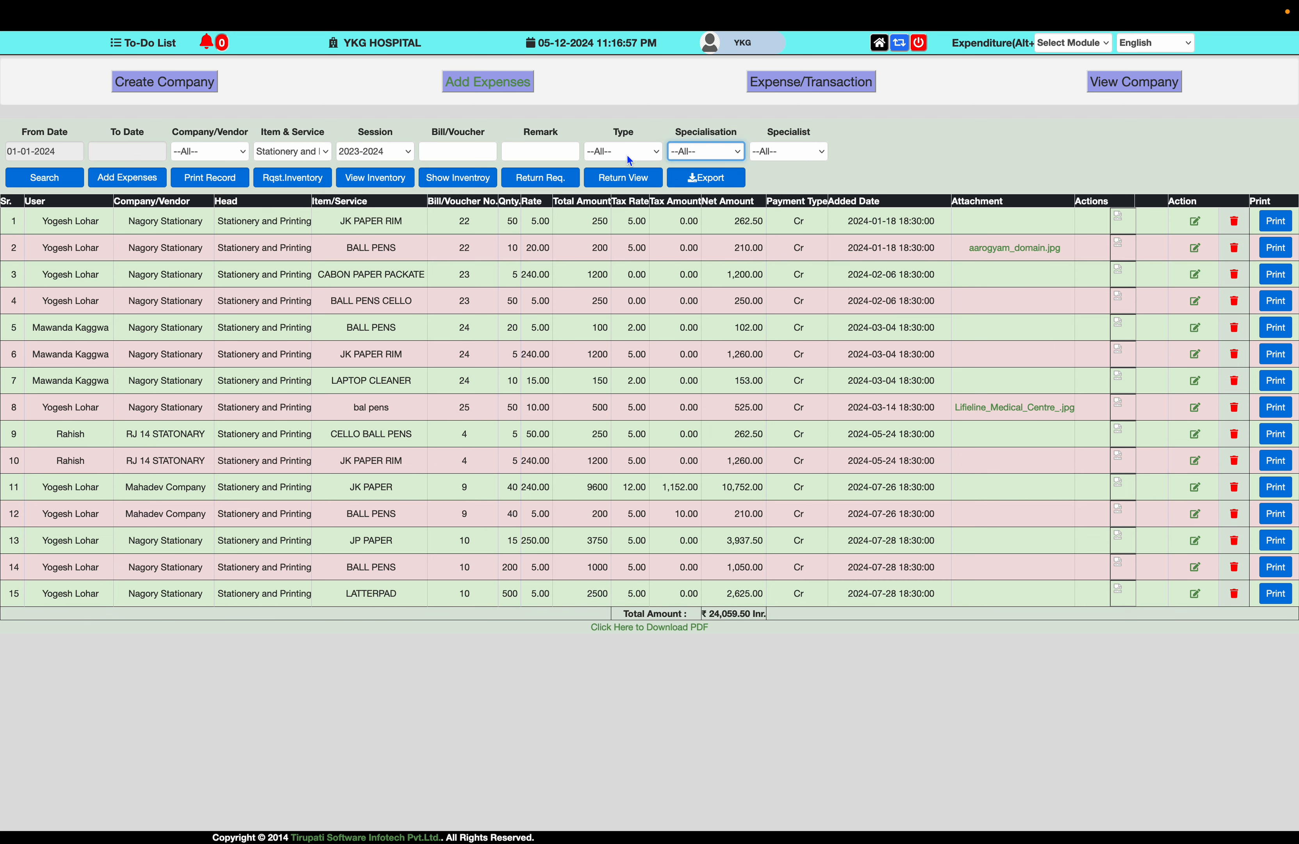
{"action": "left_click", "coordinate": [626, 152]}
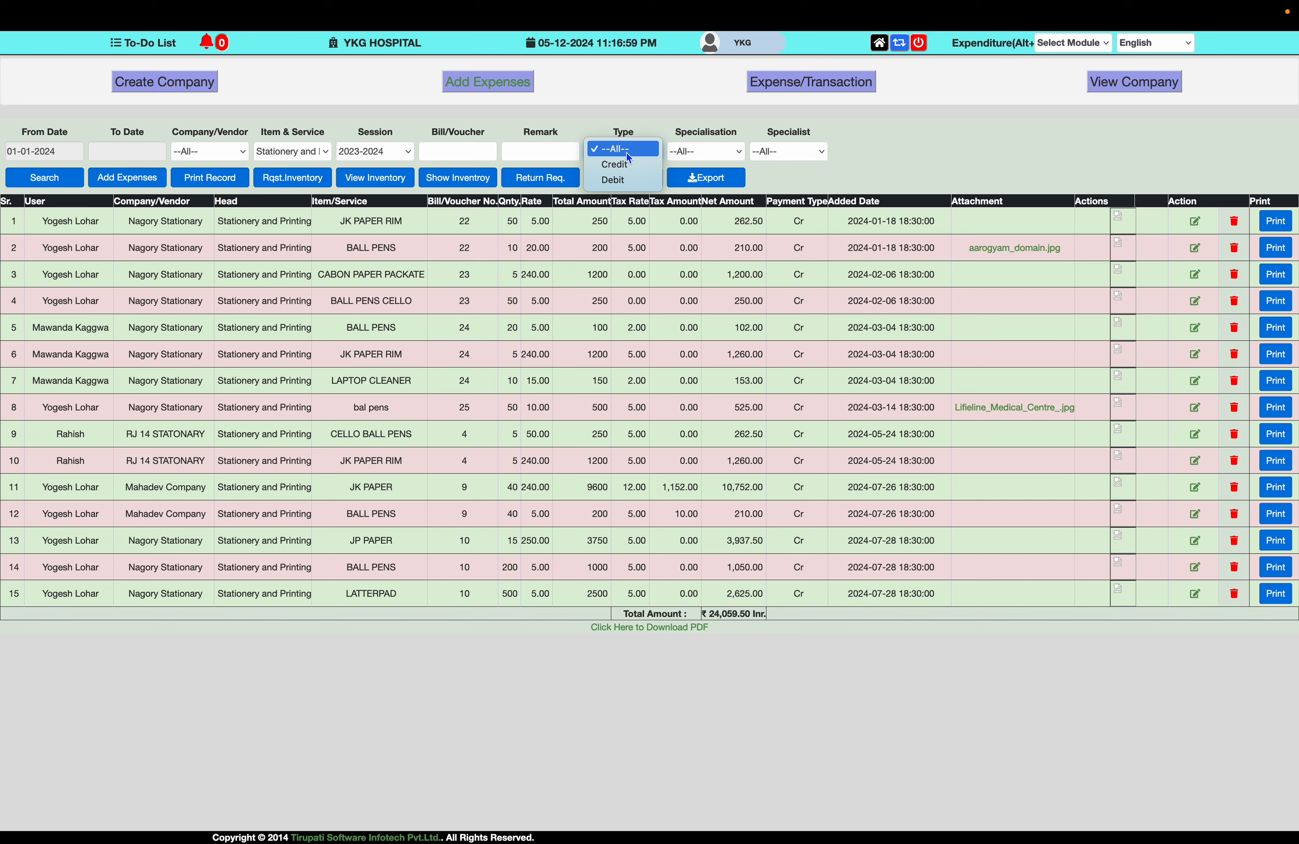
{"action": "left_click", "coordinate": [921, 137]}
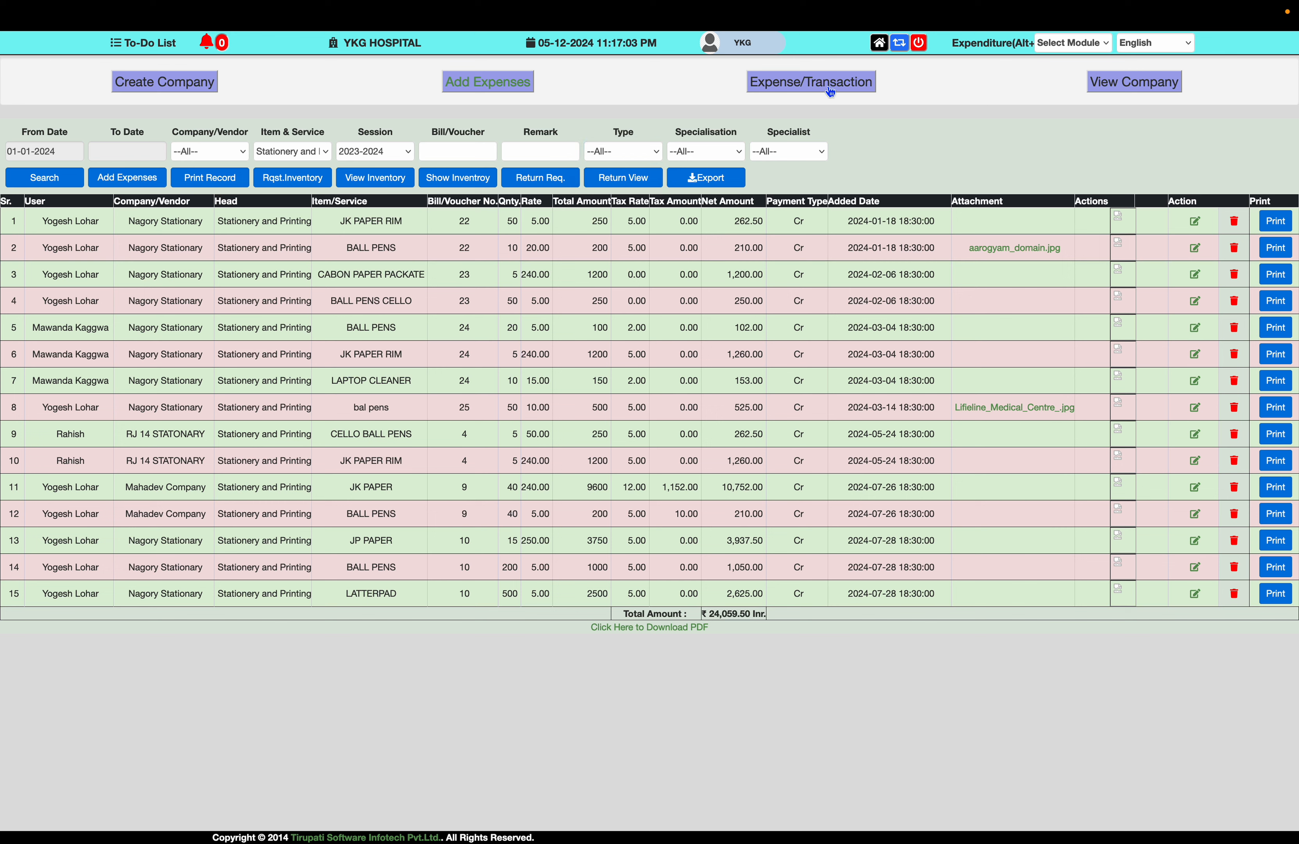
- View the company list, inspect NO BOLD COMP's company id, city, phone and web site, then go Home
{"action": "left_click", "coordinate": [1148, 86]}
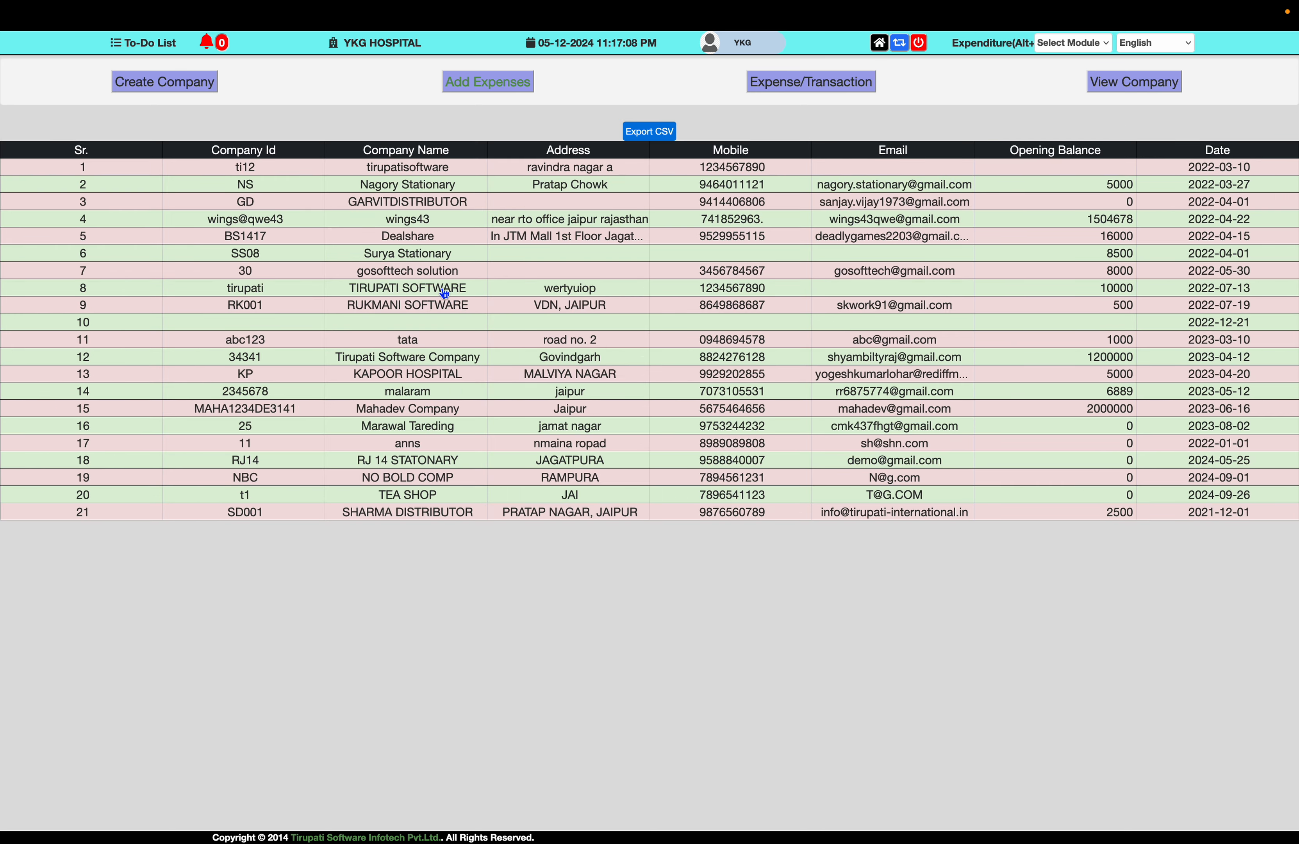
{"action": "left_click", "coordinate": [439, 486]}
{"action": "left_click", "coordinate": [362, 615]}
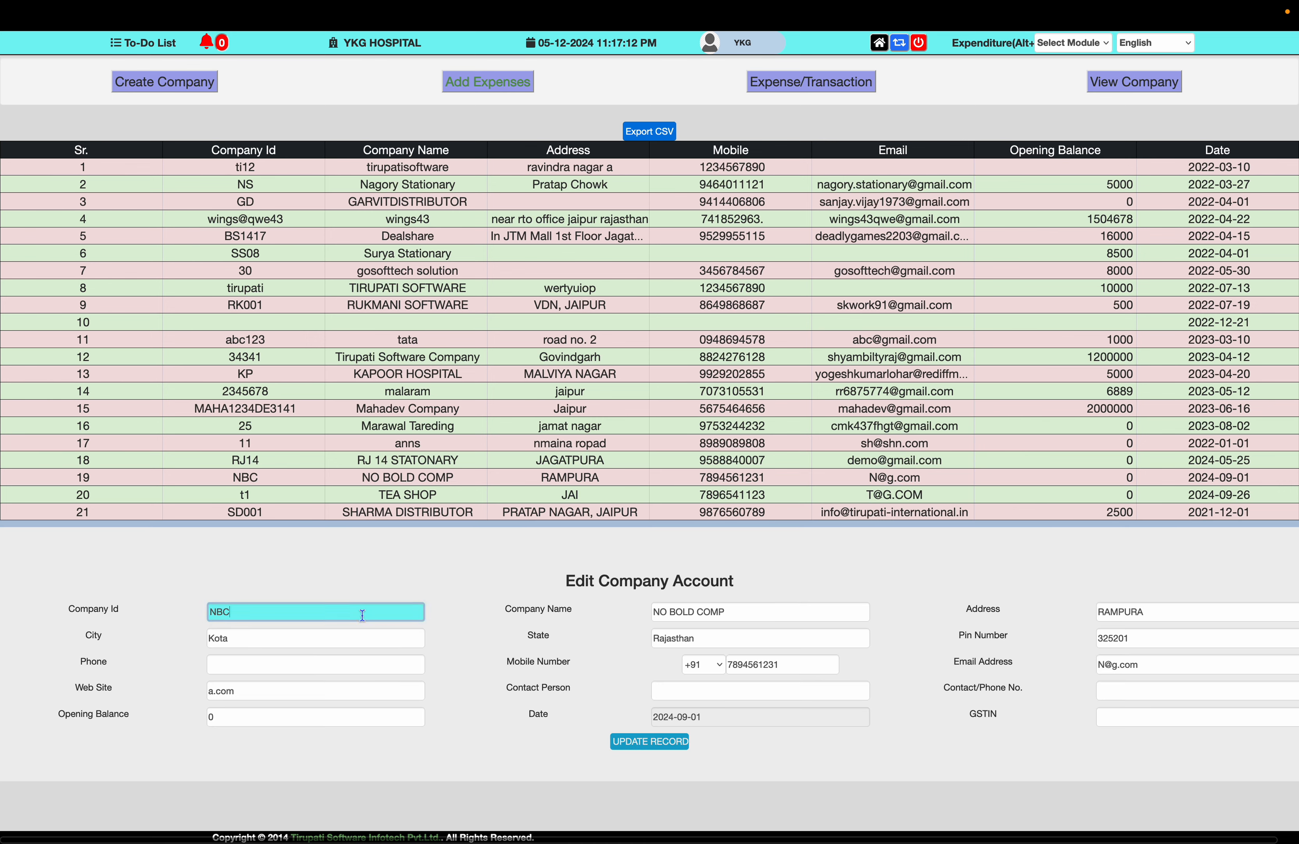
{"action": "left_click", "coordinate": [346, 640]}
{"action": "left_click", "coordinate": [330, 673]}
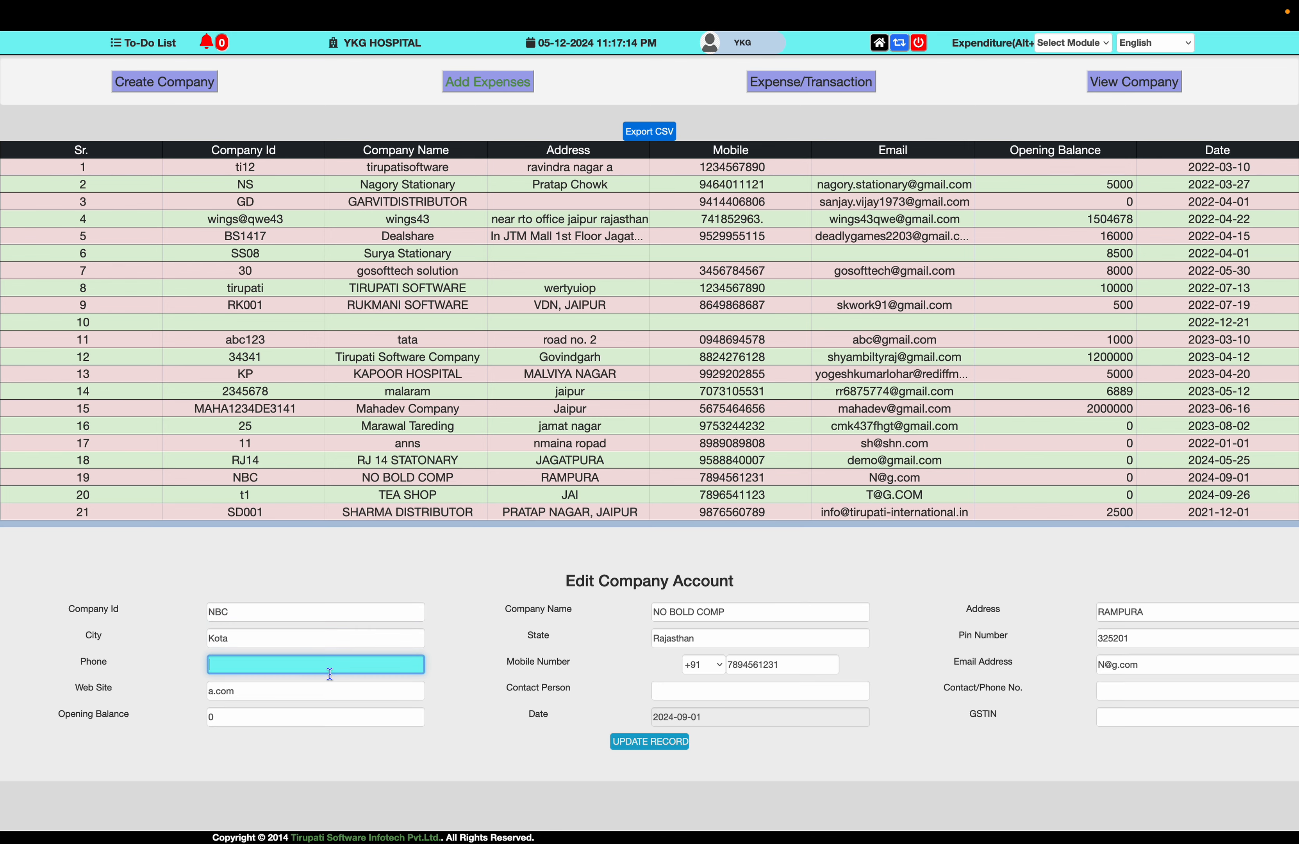
{"action": "left_click", "coordinate": [345, 693]}
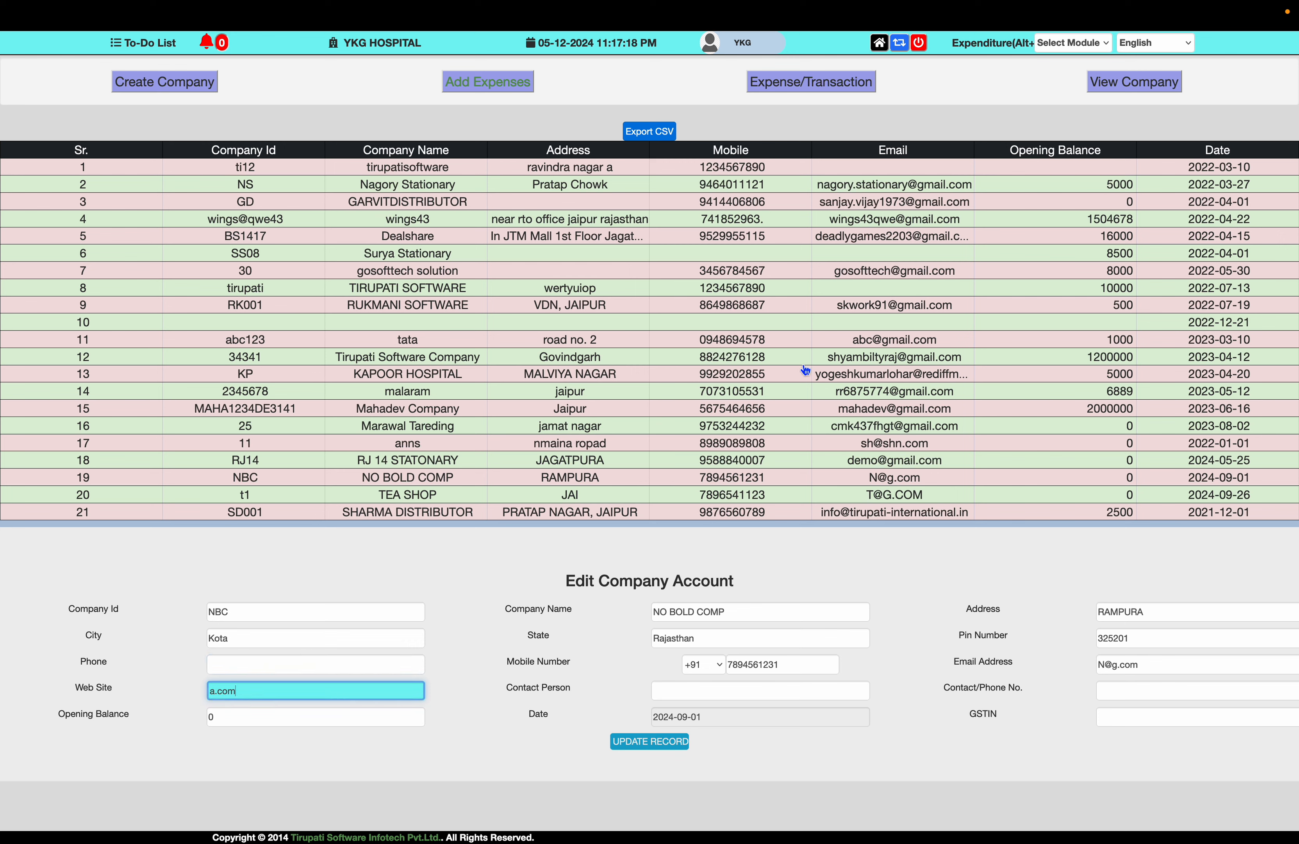
{"action": "left_click", "coordinate": [880, 45]}
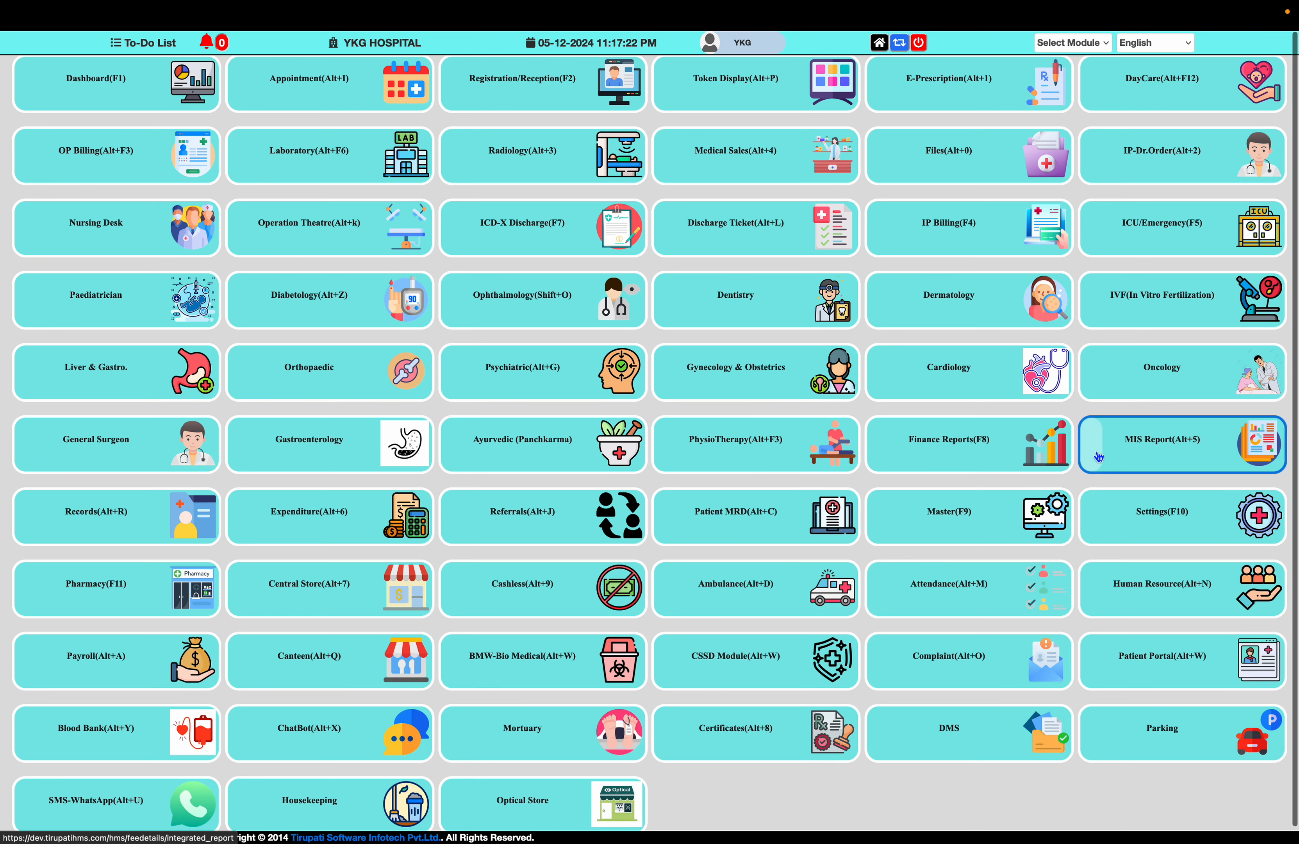
- Open the 05-12-2024 MIS Balance Sheet, highlighting Hospital Expense 116812.50 Cr and 50000.00 Dr
{"action": "left_click", "coordinate": [1178, 447]}
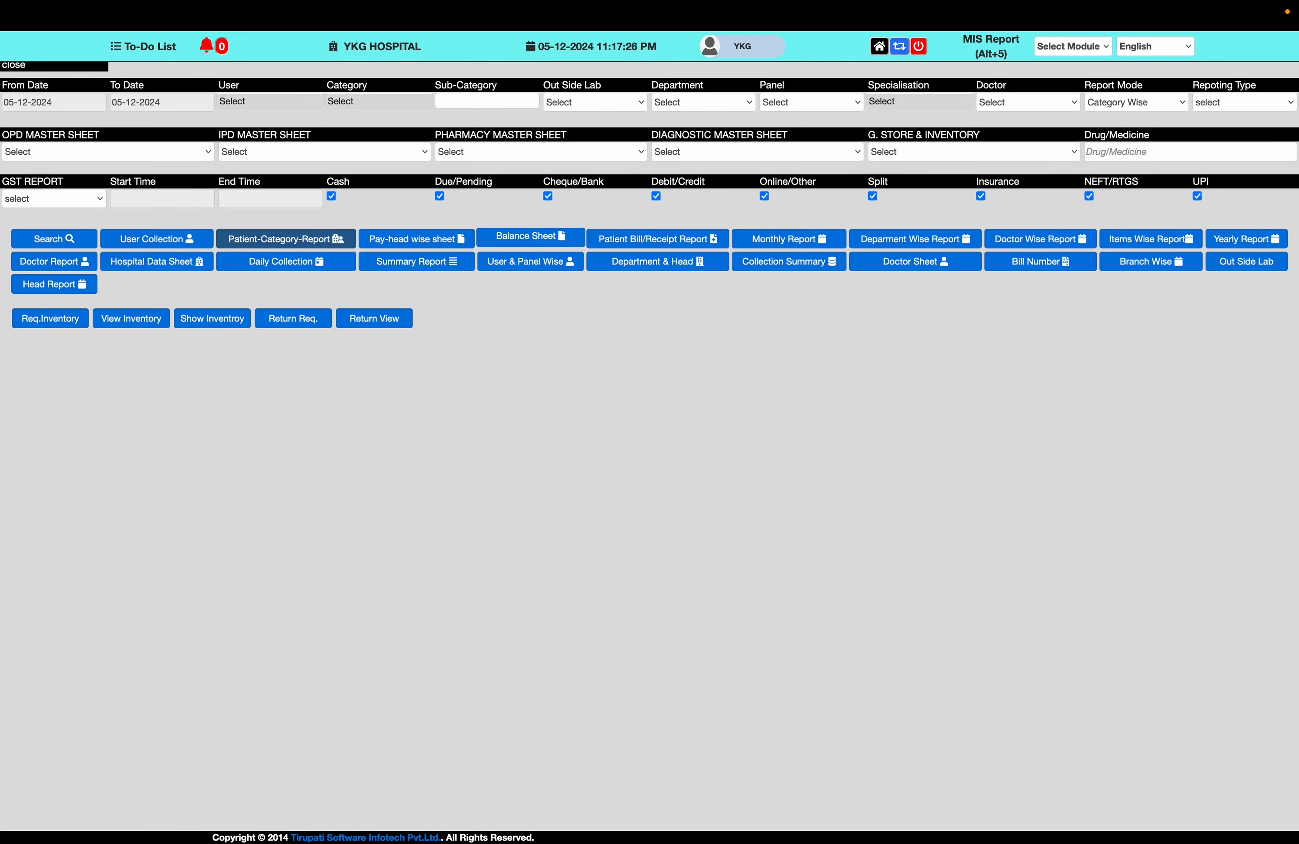
{"action": "left_click", "coordinate": [520, 241]}
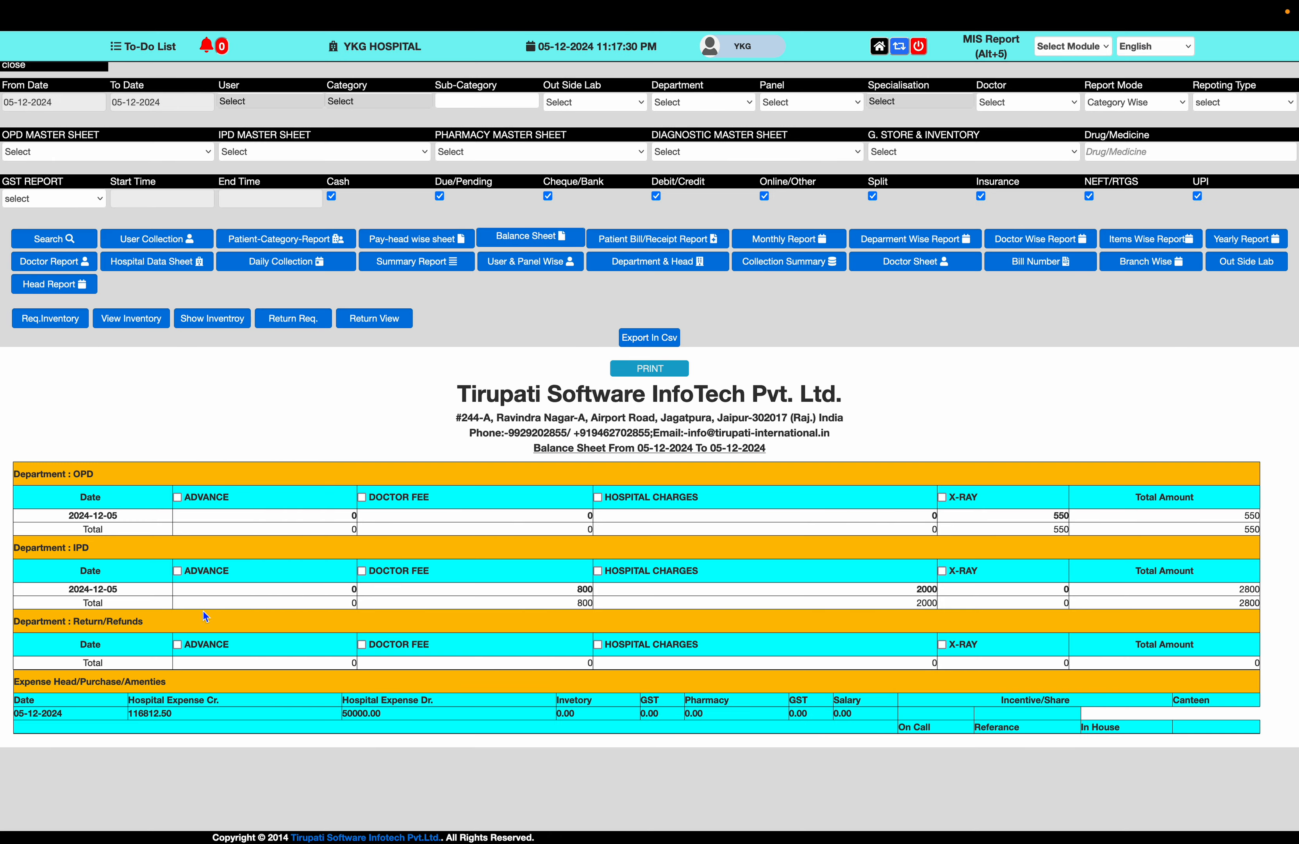
{"action": "left_click_drag", "start_coordinate": [174, 714], "coordinate": [130, 713]}
{"action": "left_click_drag", "start_coordinate": [390, 714], "coordinate": [345, 713]}
{"action": "key", "text": "super+plus"}
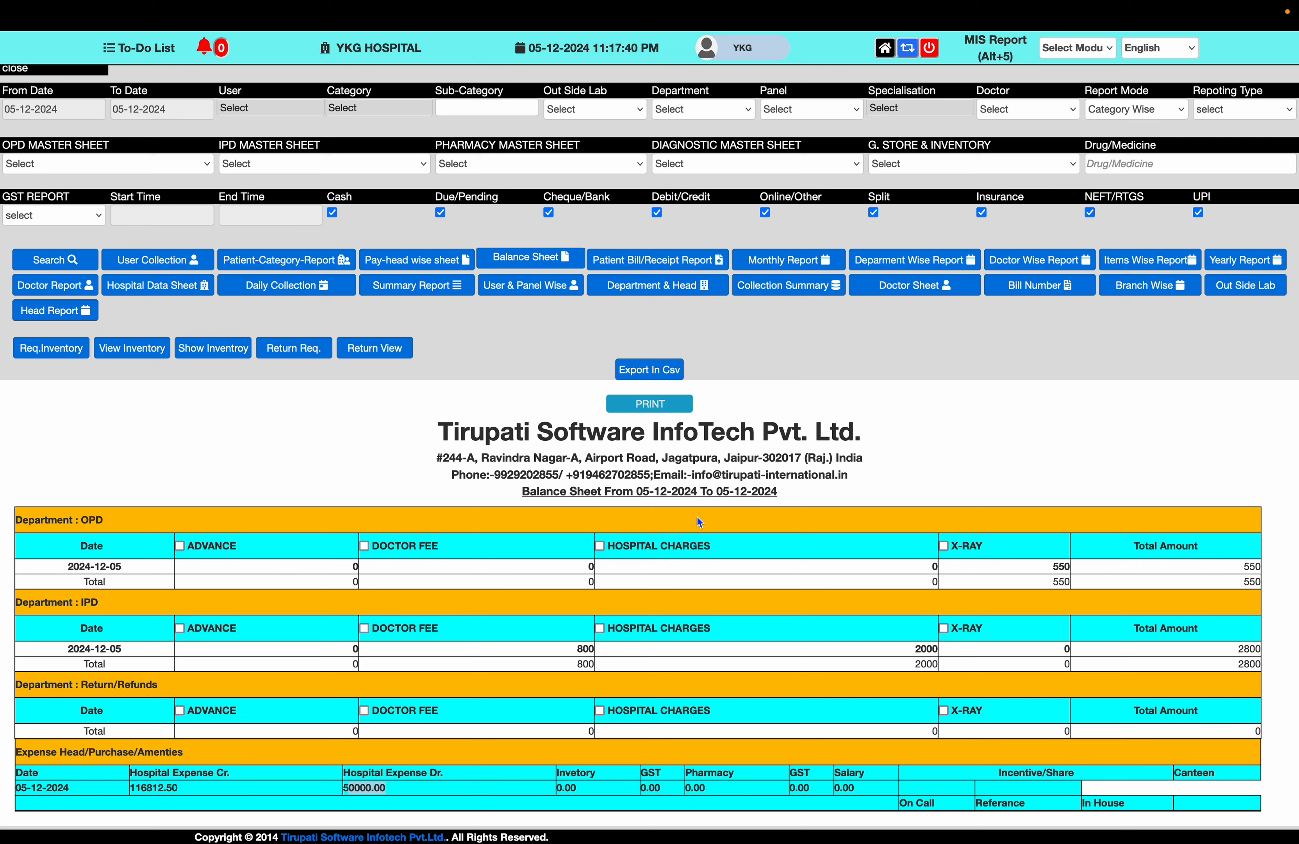
{"action": "left_click", "coordinate": [887, 54]}
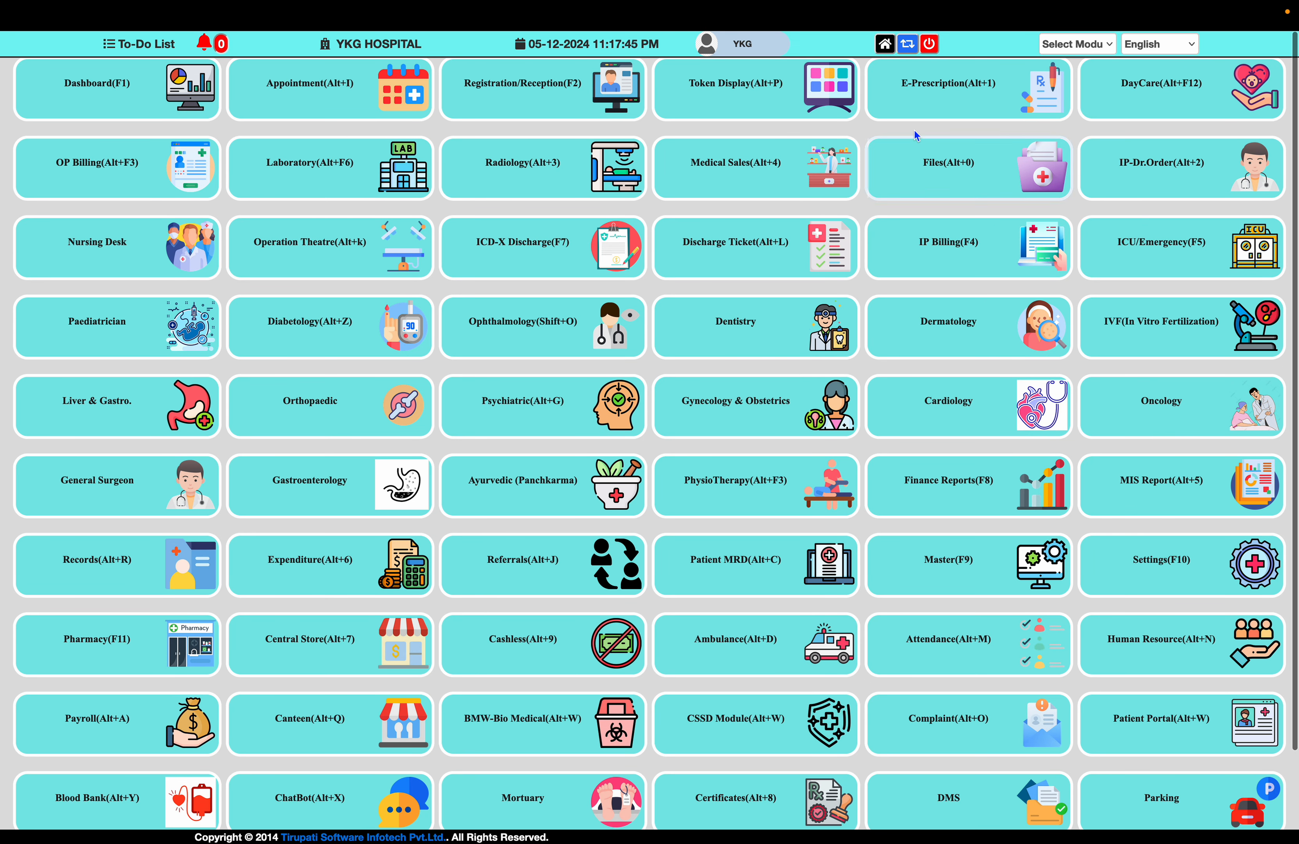
- Log out to the Tirupati HIMS login page and open the screenshot toolbar
{"action": "left_click", "coordinate": [929, 46]}
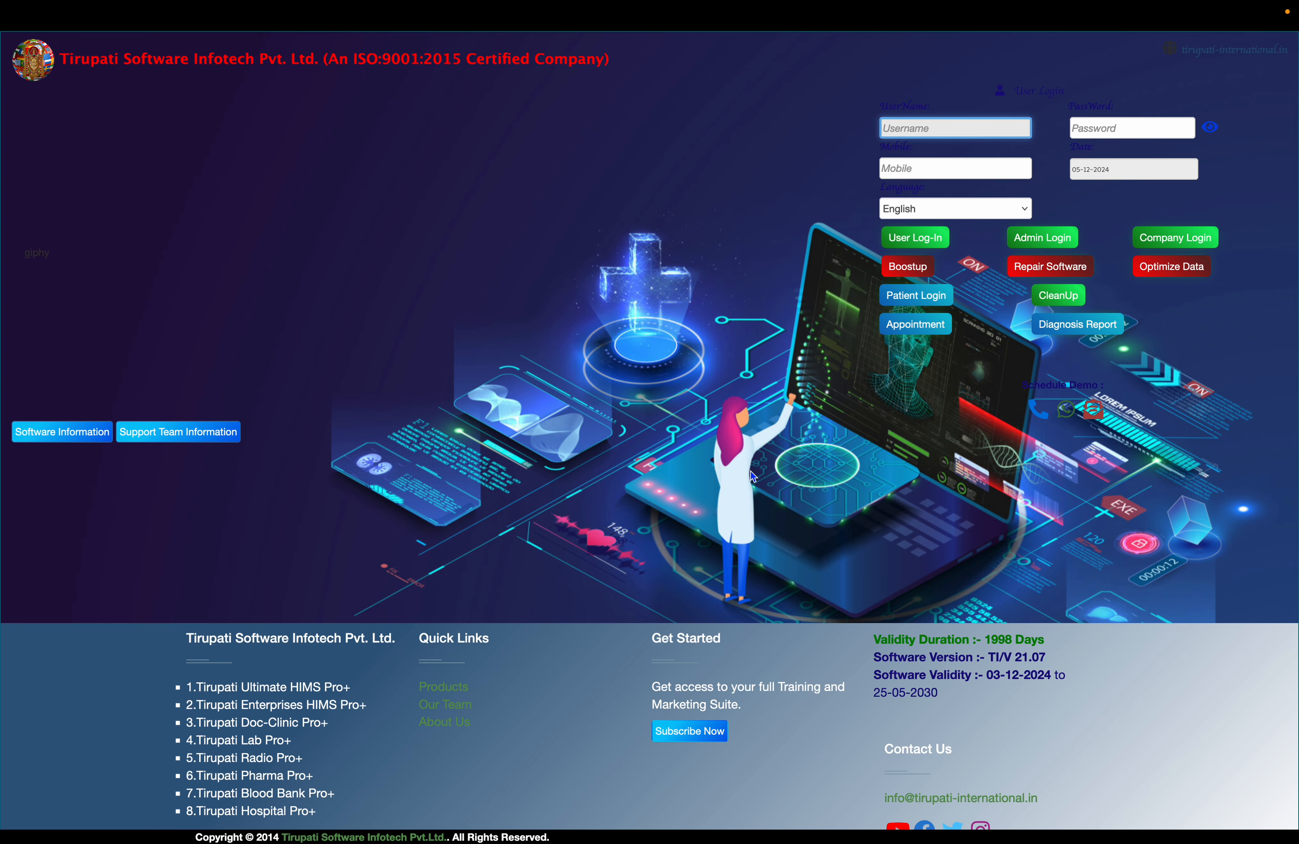
{"action": "key", "text": "super+shift+5"}
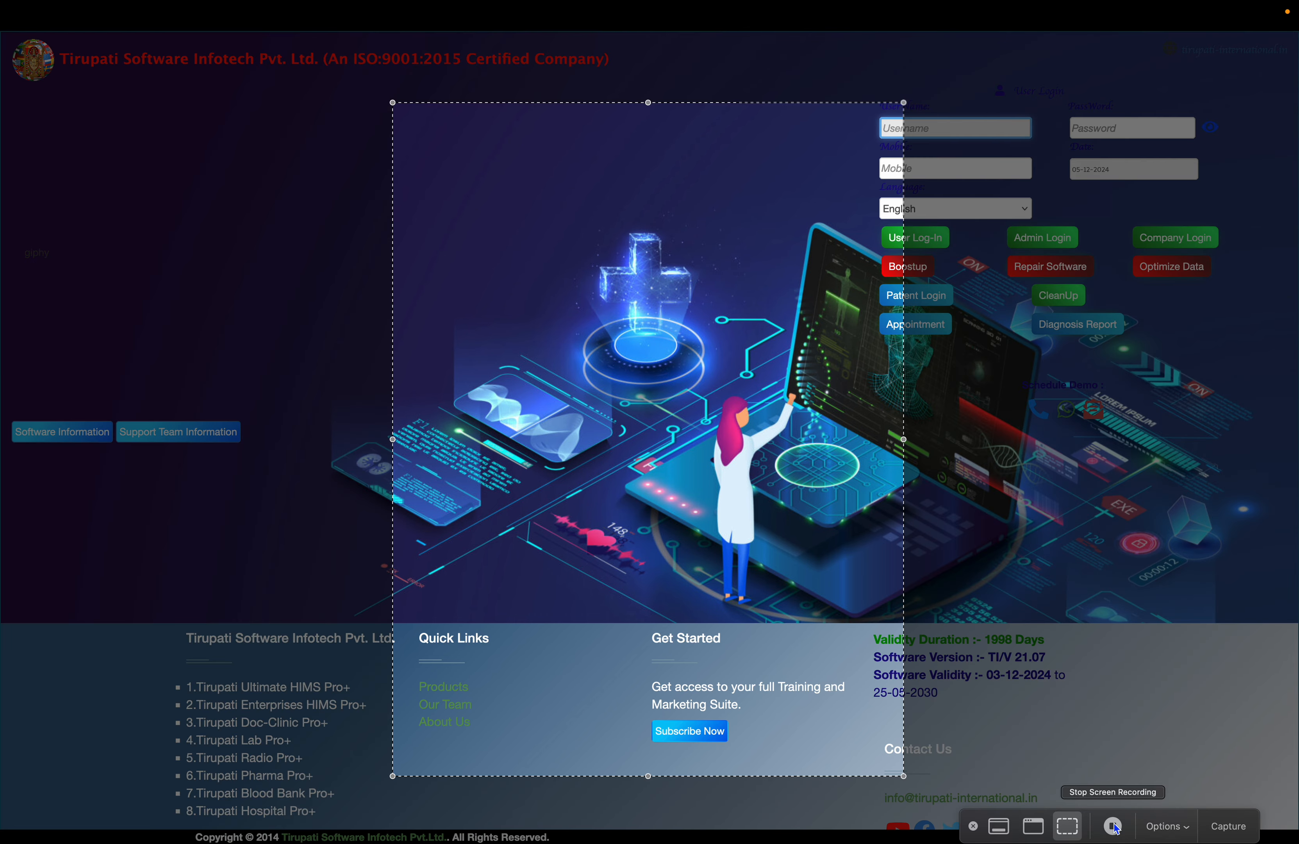